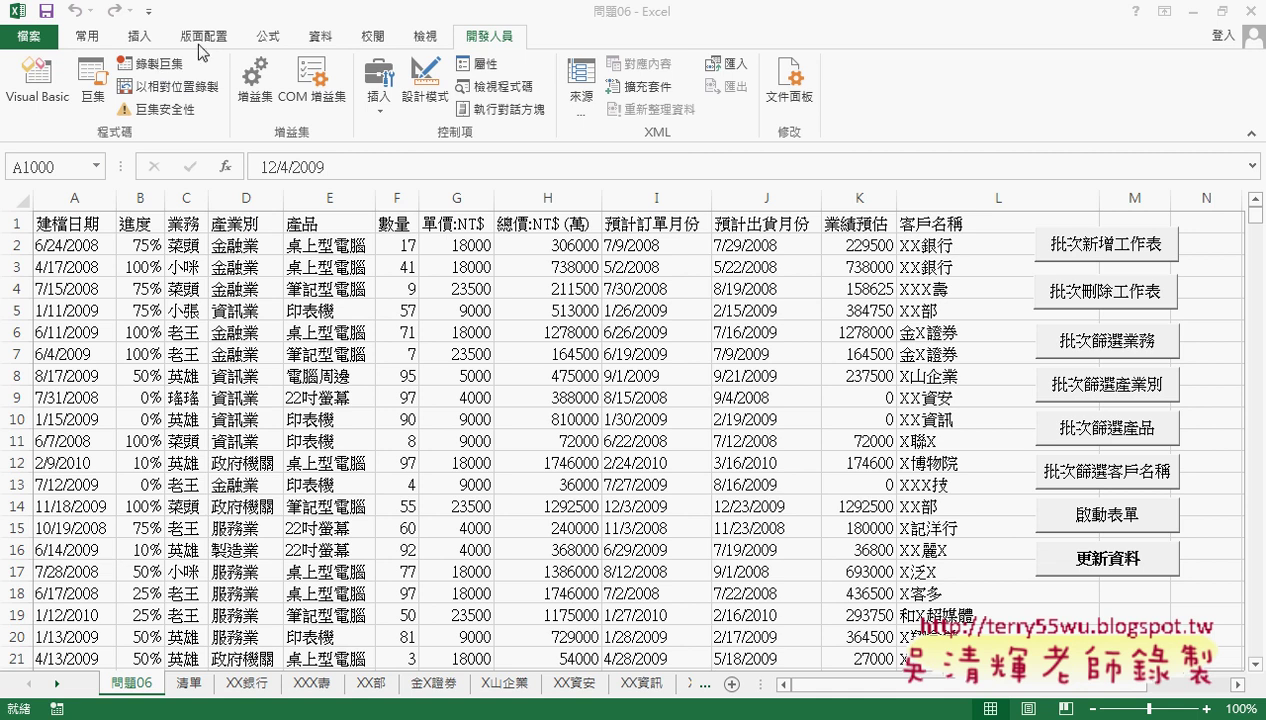
# Show the 資料 tab's import features, select cell I10, then switch to the browser showing the published 問題05 sheet
pyautogui.click(322, 37)
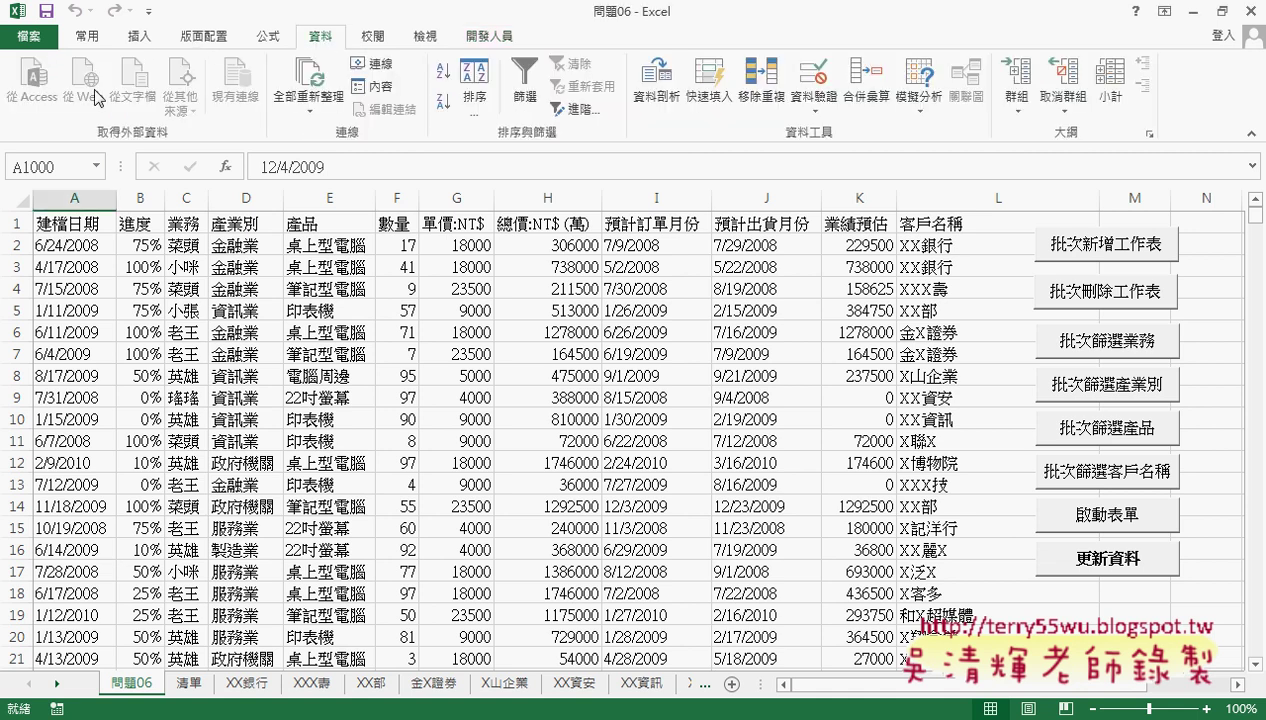
pyautogui.click(670, 420)
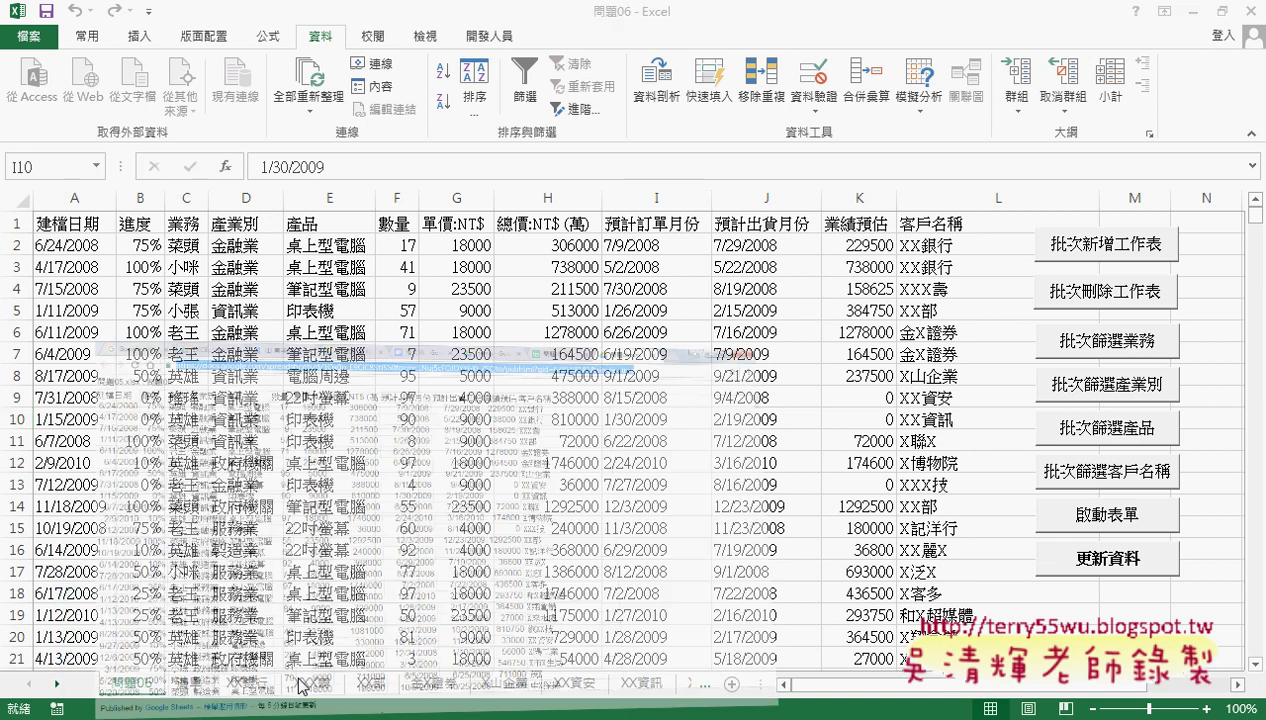
pyautogui.click(250, 620)
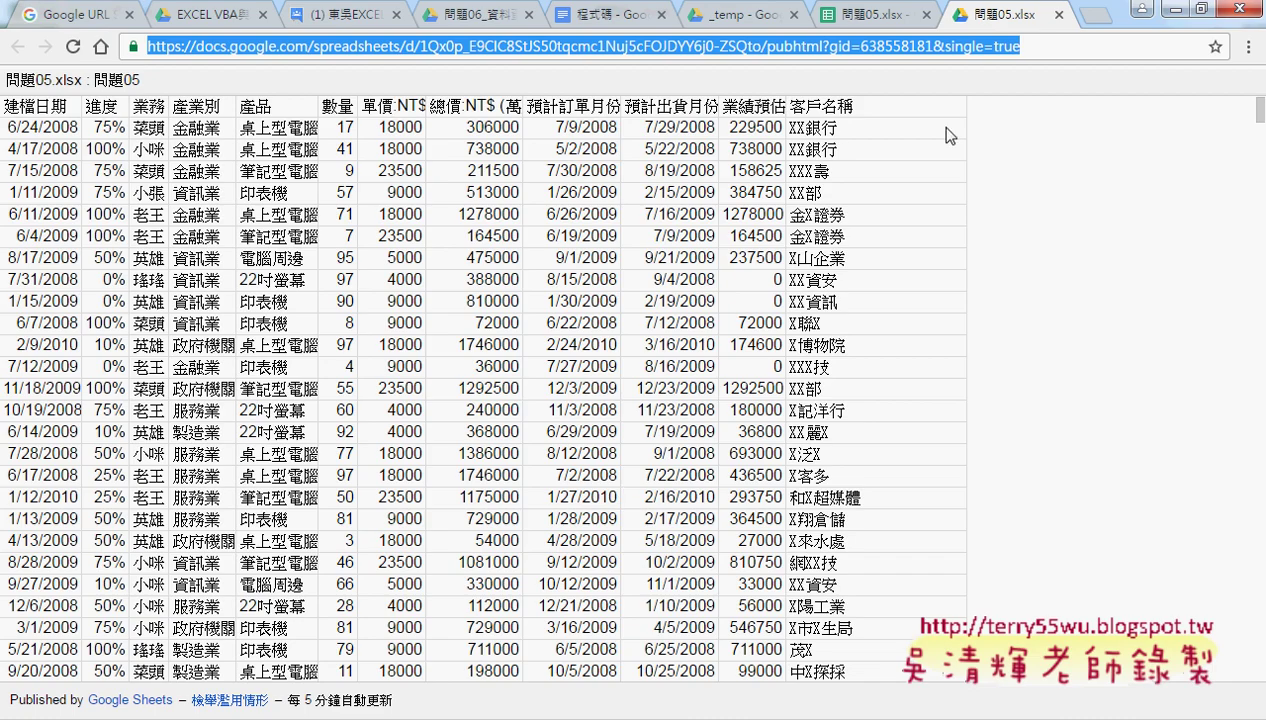
# In 問題05.xlsx, use File > 發佈到網路 to publish only the 問題05 sheet and copy its public link
pyautogui.click(872, 17)
pyautogui.click(85, 119)
pyautogui.moveTo(108, 470)
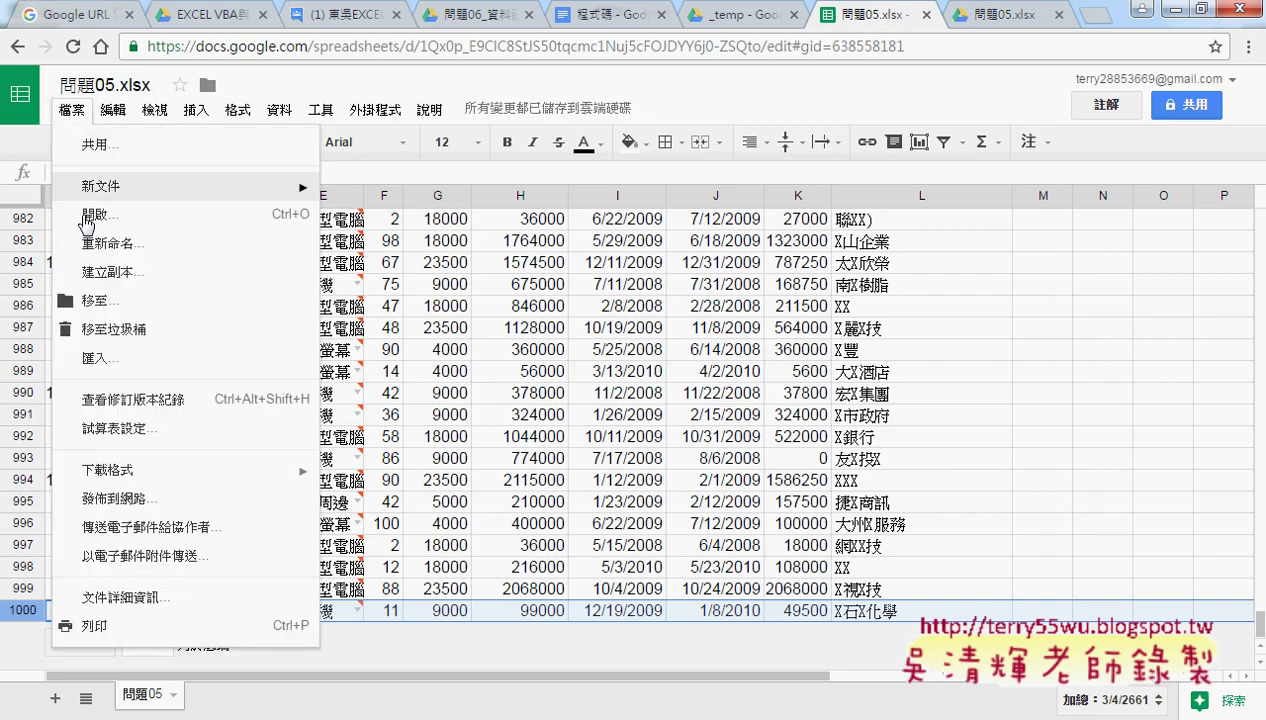
pyautogui.click(121, 508)
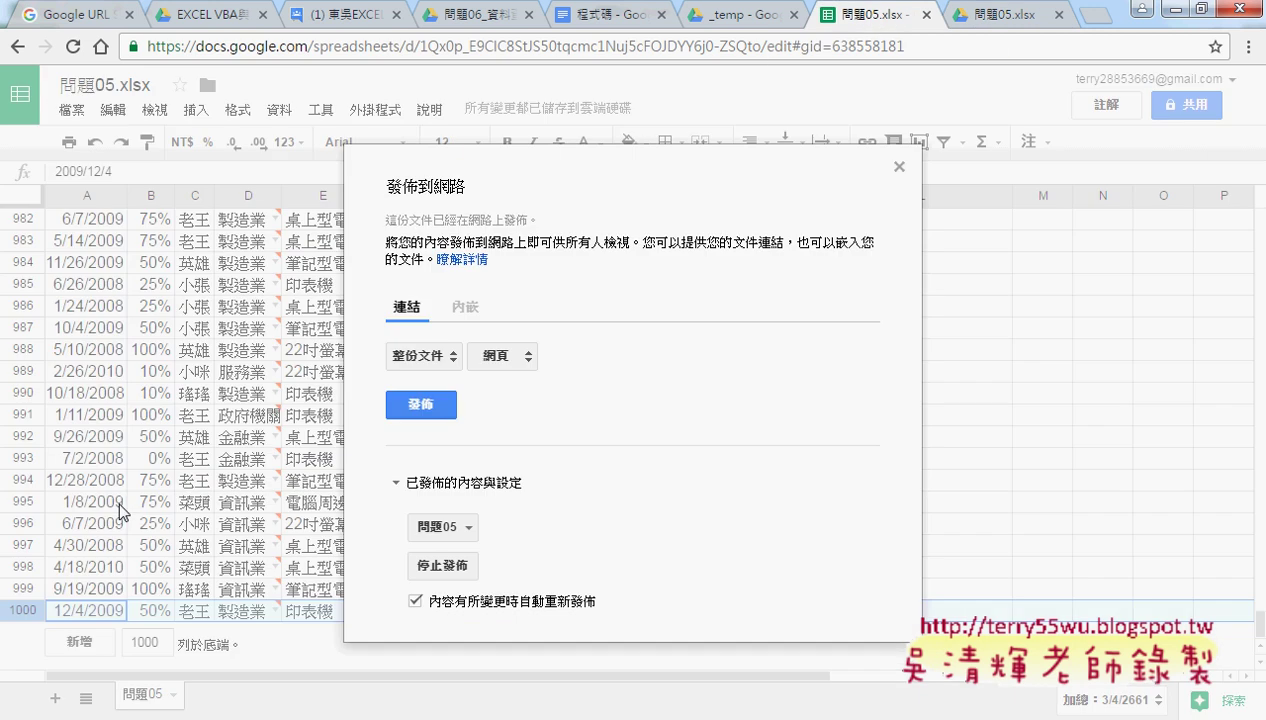
pyautogui.click(427, 366)
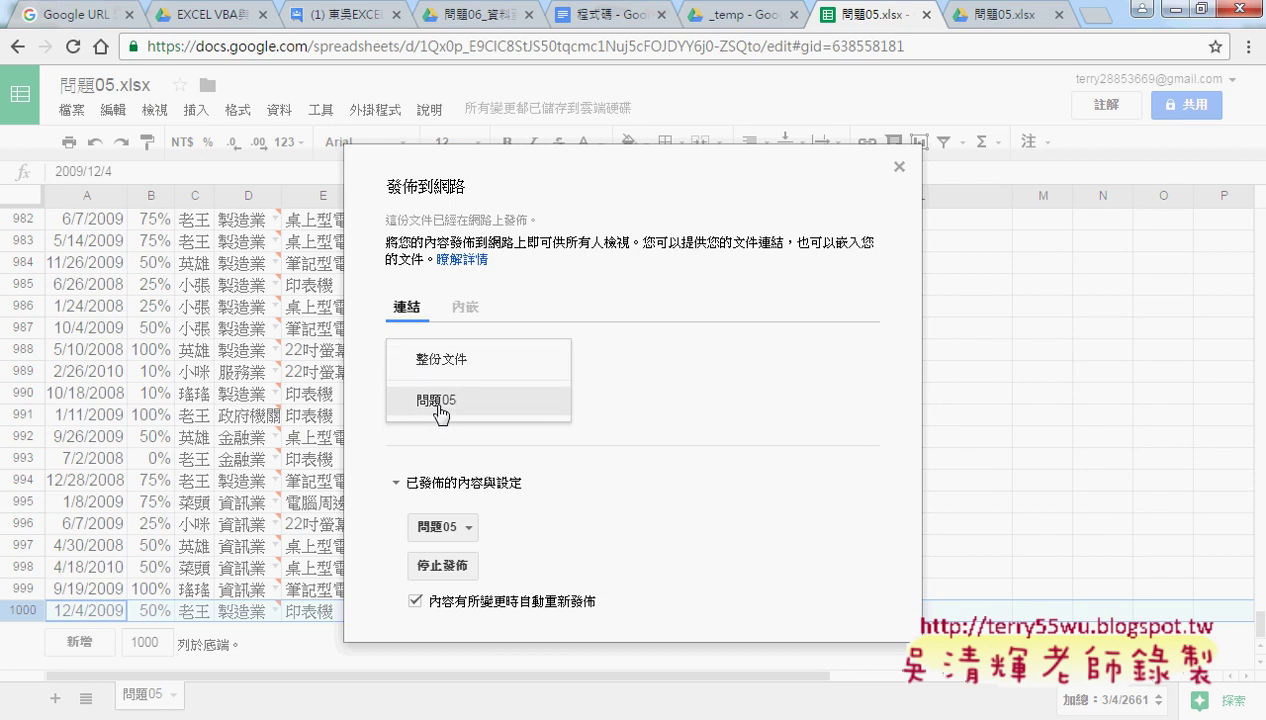
pyautogui.click(425, 397)
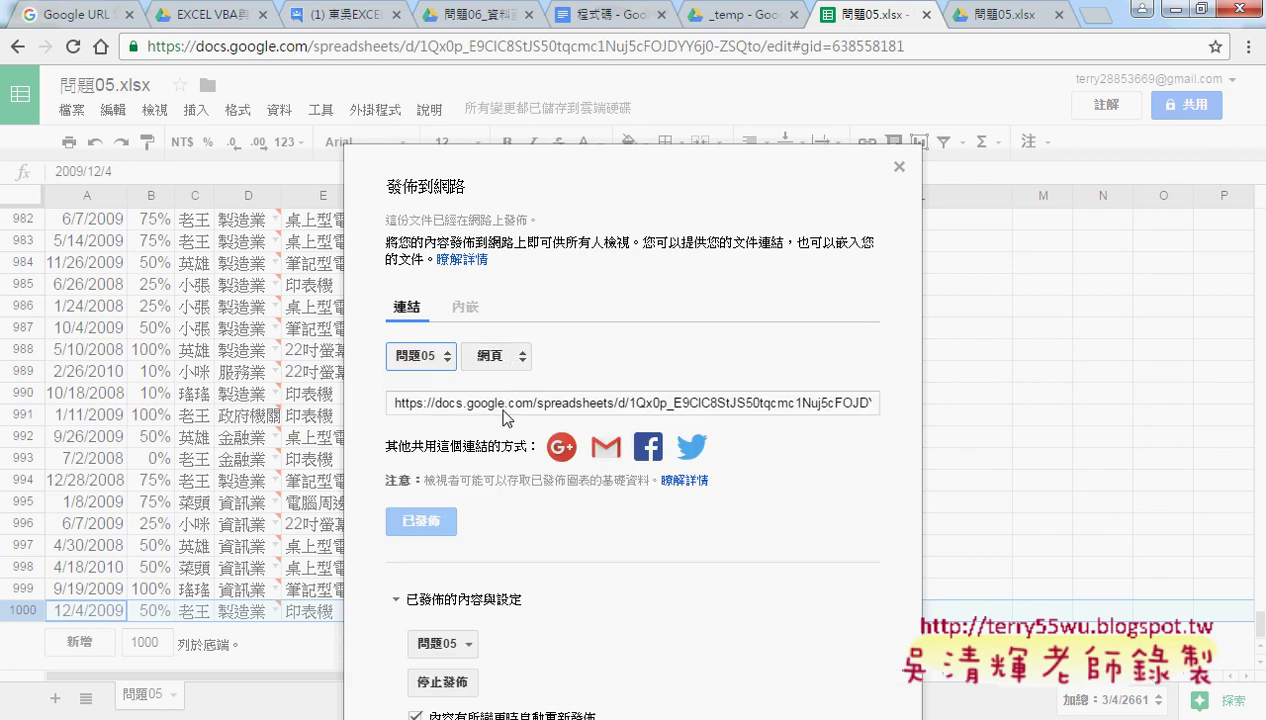
pyautogui.click(500, 404)
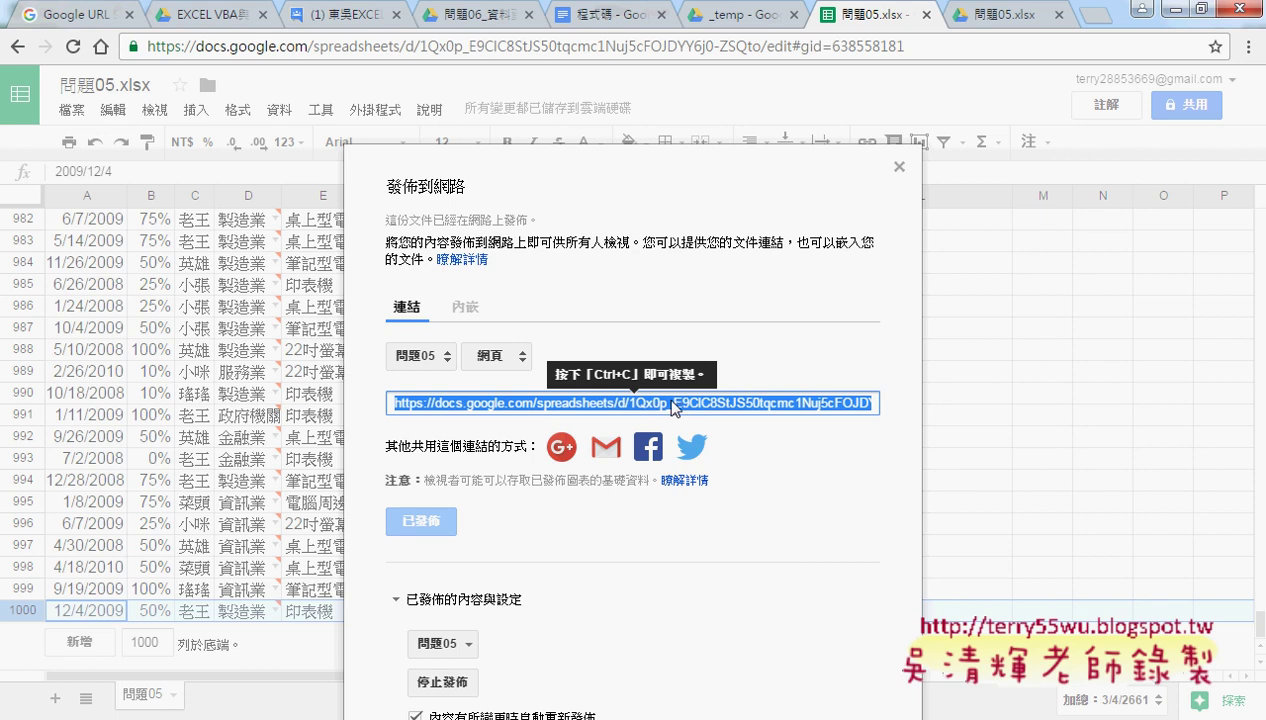
pyautogui.hotkey('ctrl', 'c')
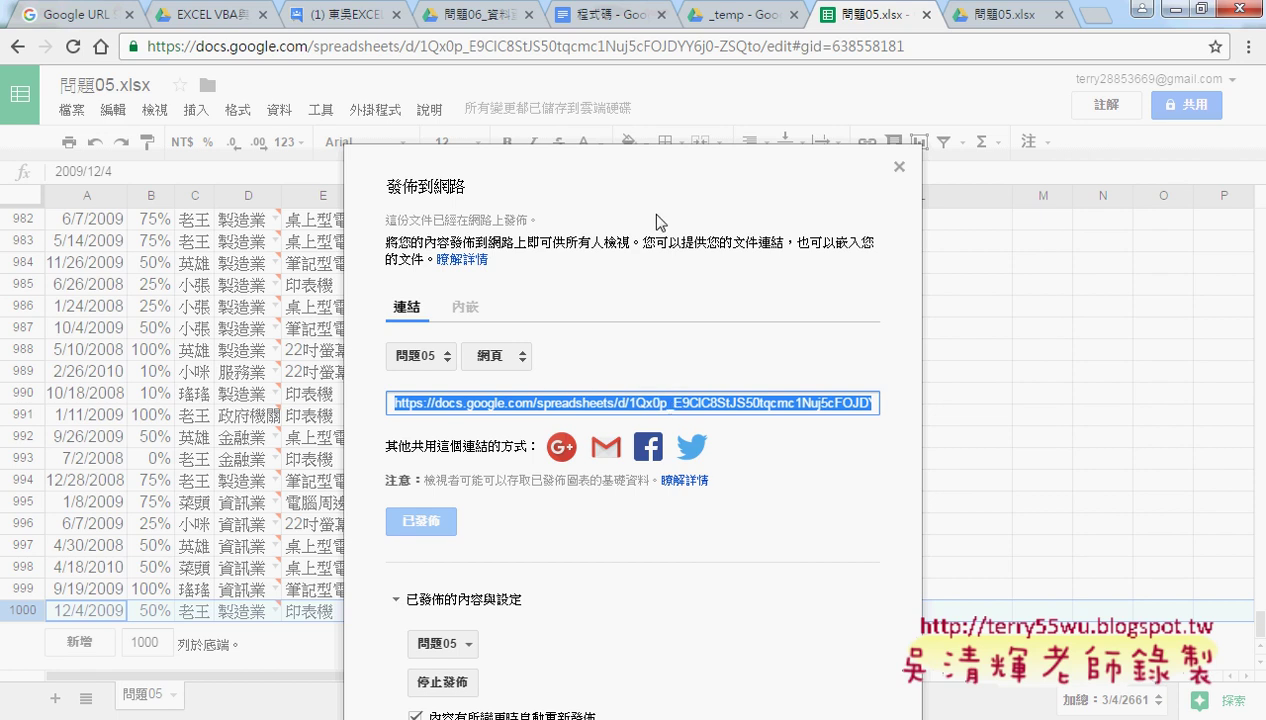
# Open the 02_從雲端硬碟下載資料 folder in the course's Drive
pyautogui.click(612, 14)
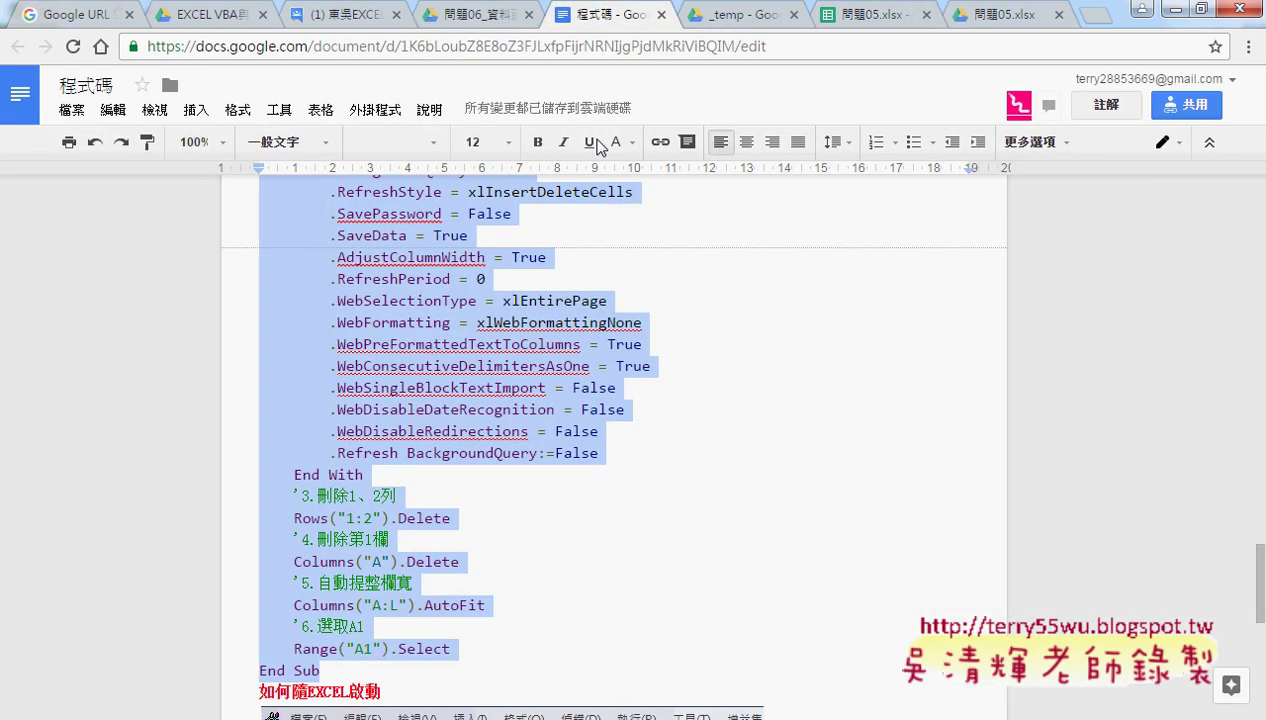
pyautogui.scroll(2, 617, 415)
pyautogui.scroll(1, 617, 415)
pyautogui.scroll(1, 617, 415)
pyautogui.scroll(1, 617, 415)
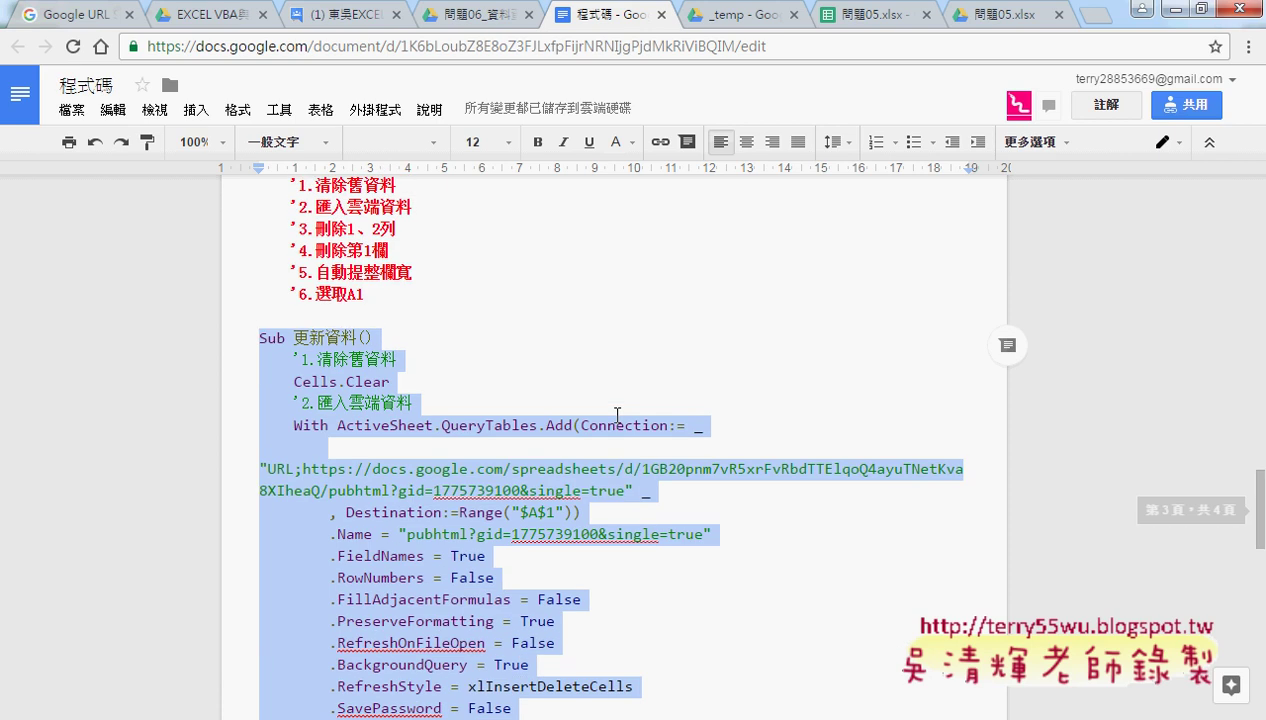
pyautogui.click(476, 15)
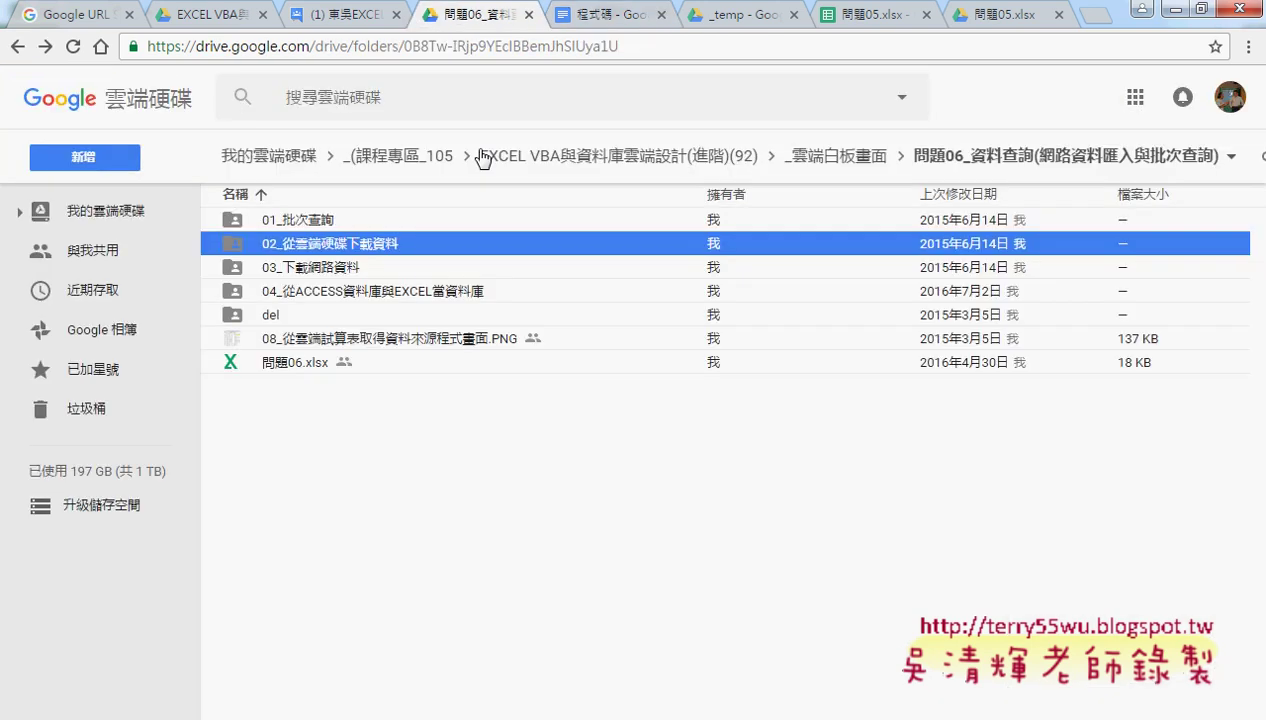
pyautogui.click(958, 160)
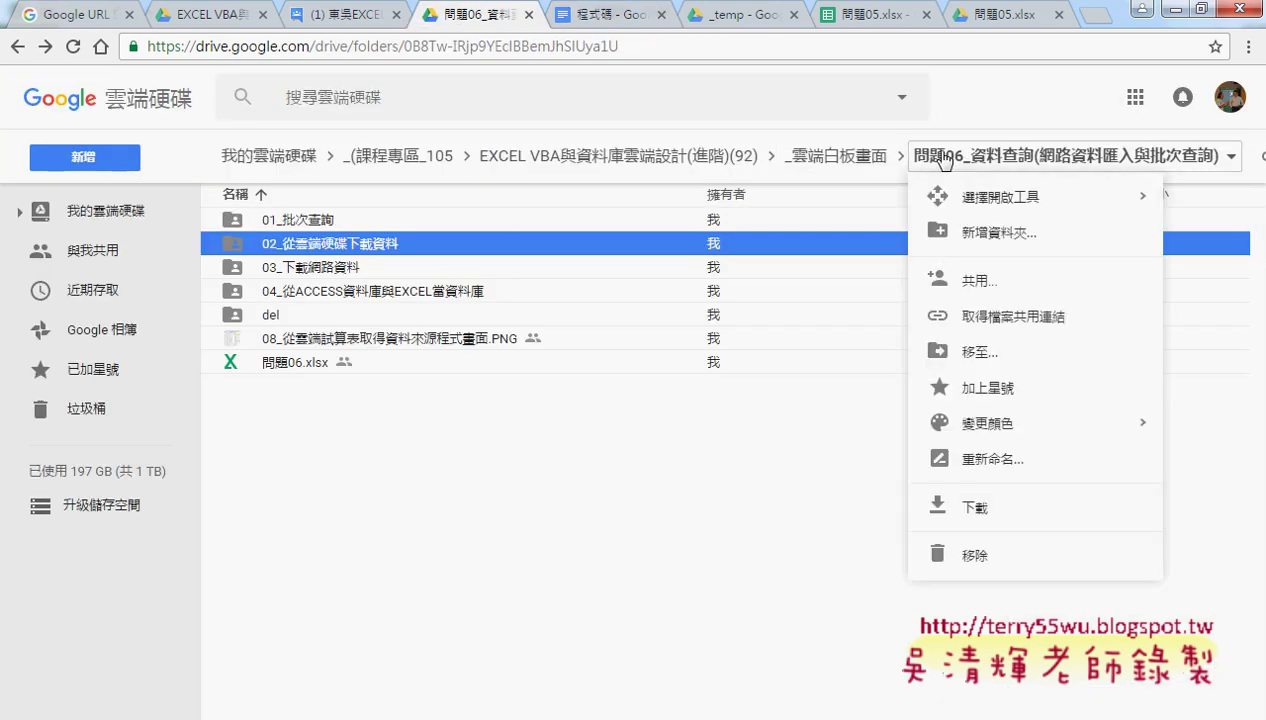
pyautogui.click(317, 246)
pyautogui.doubleClick(317, 246)
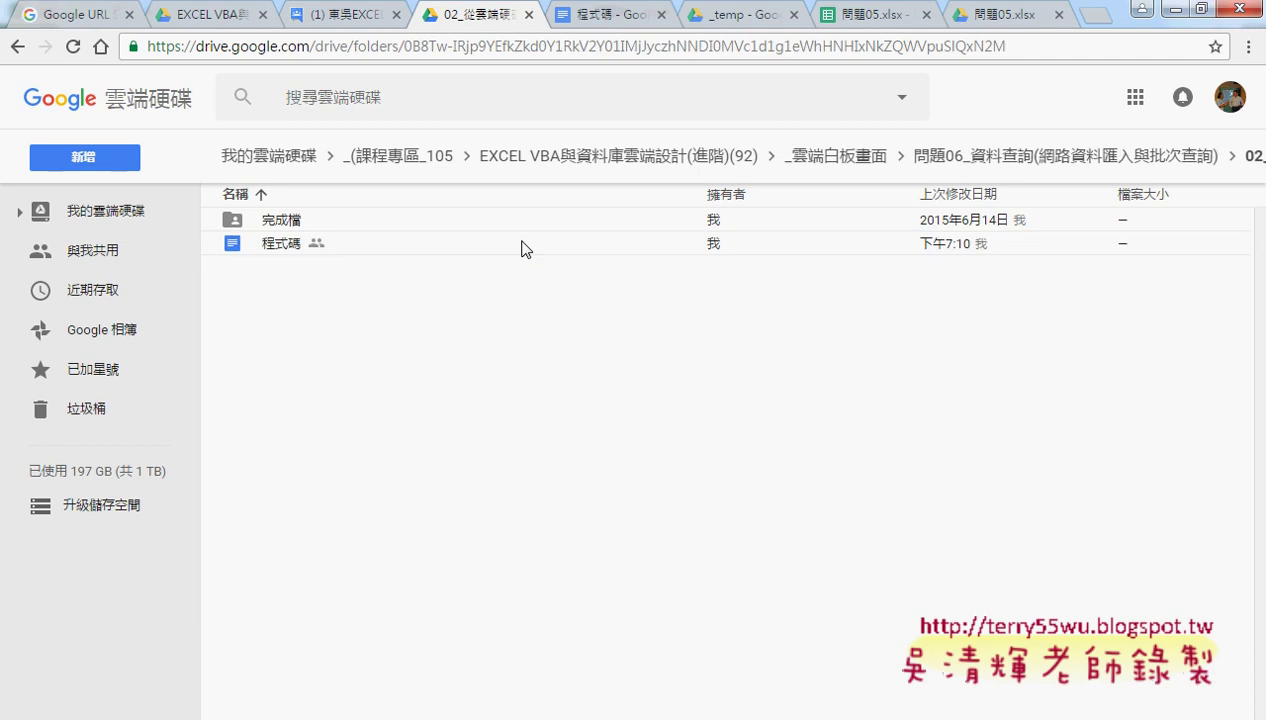
# Highlight the Google Sheets URL in the 程式碼 doc yellow, then bring the 問題06 workbook back
pyautogui.click(612, 16)
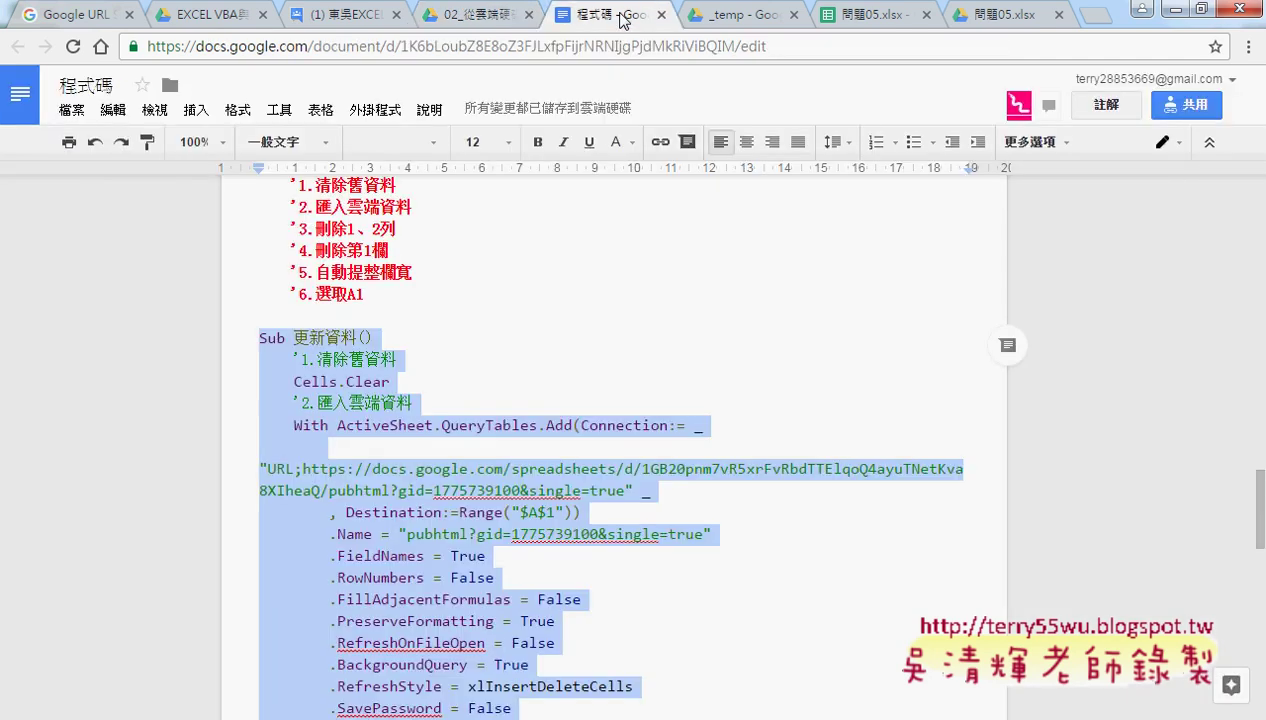
pyautogui.scroll(-1, 428, 345)
pyautogui.click(342, 258)
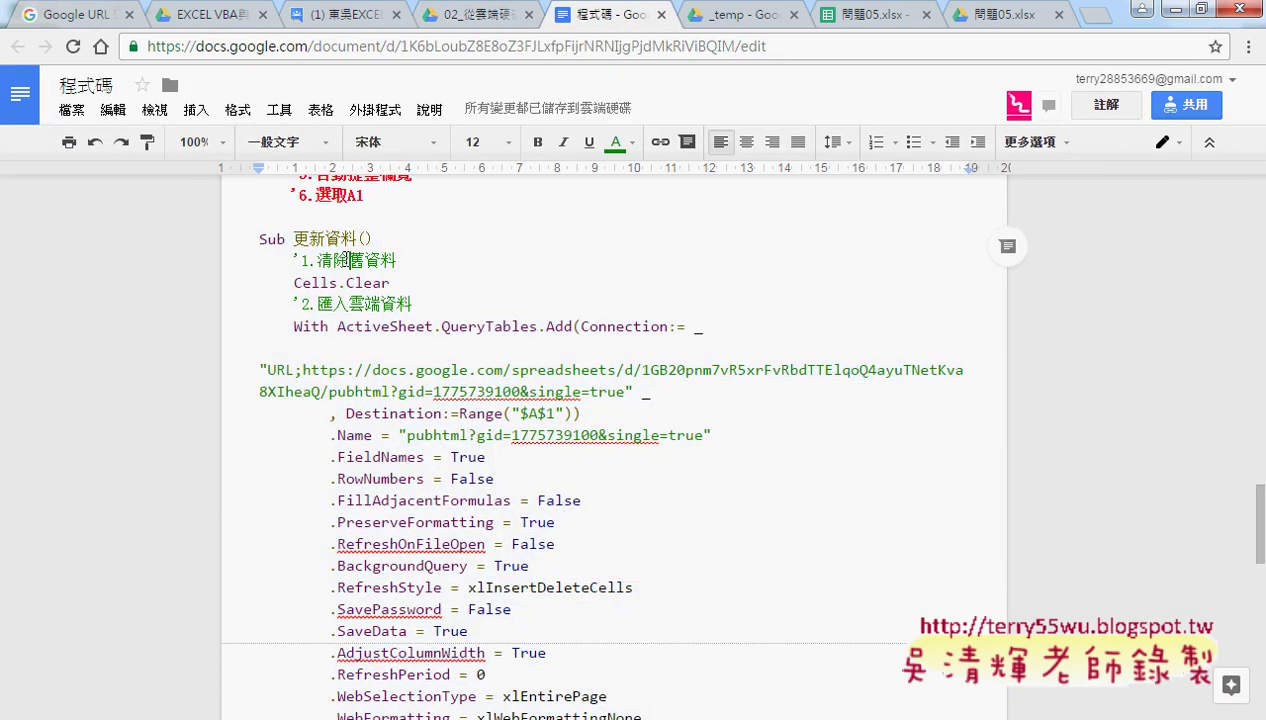
pyautogui.click(364, 304)
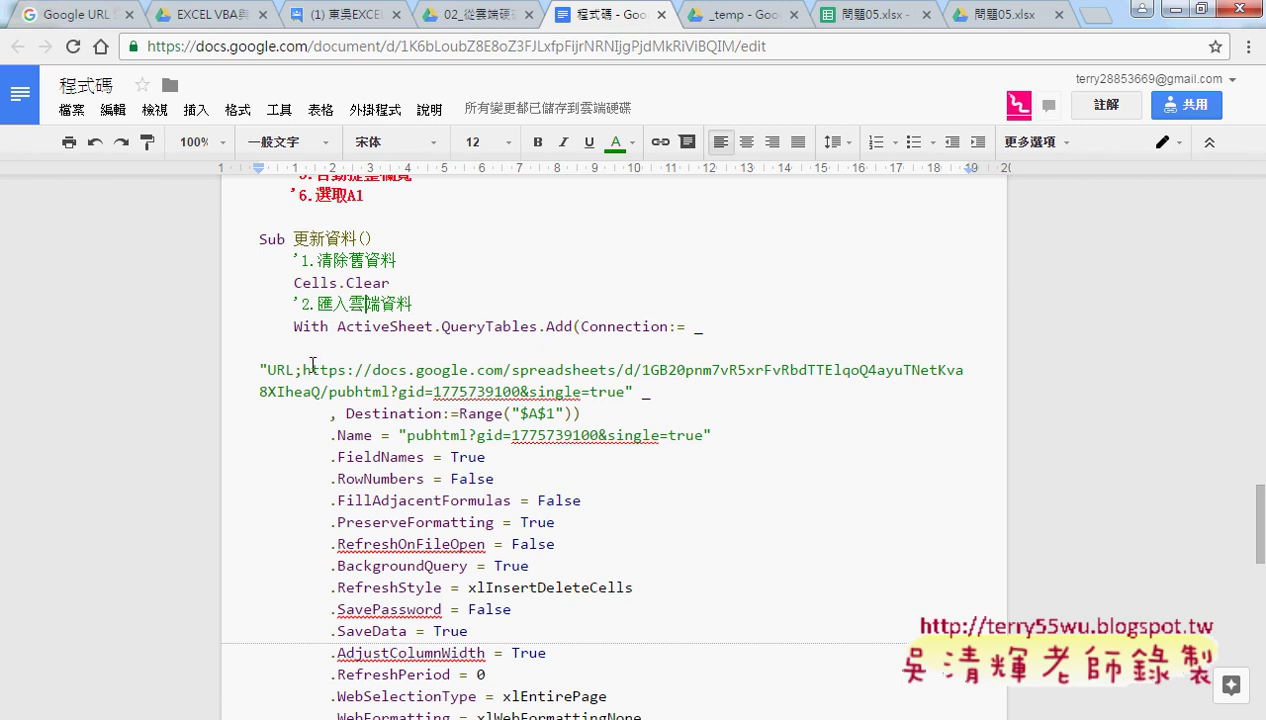
pyautogui.moveTo(304, 370); pyautogui.dragTo(627, 391)
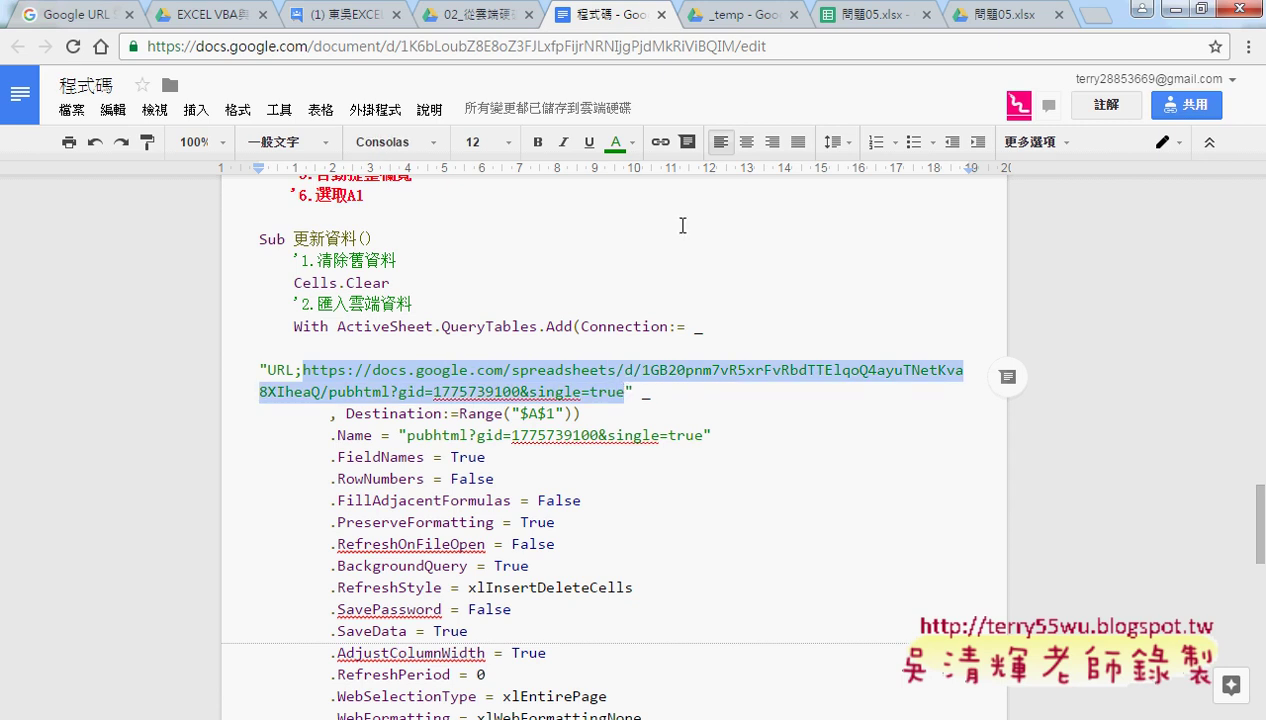
pyautogui.click(616, 142)
pyautogui.click(746, 180)
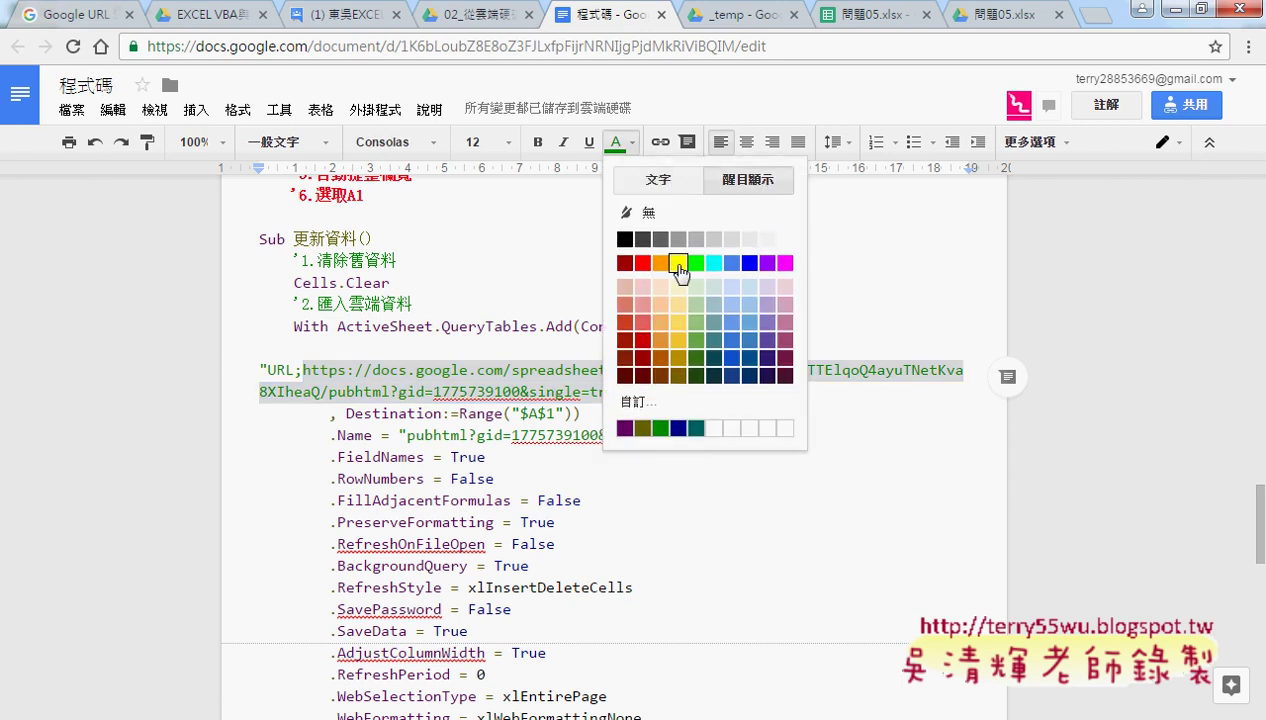
pyautogui.click(678, 240)
pyautogui.click(760, 428)
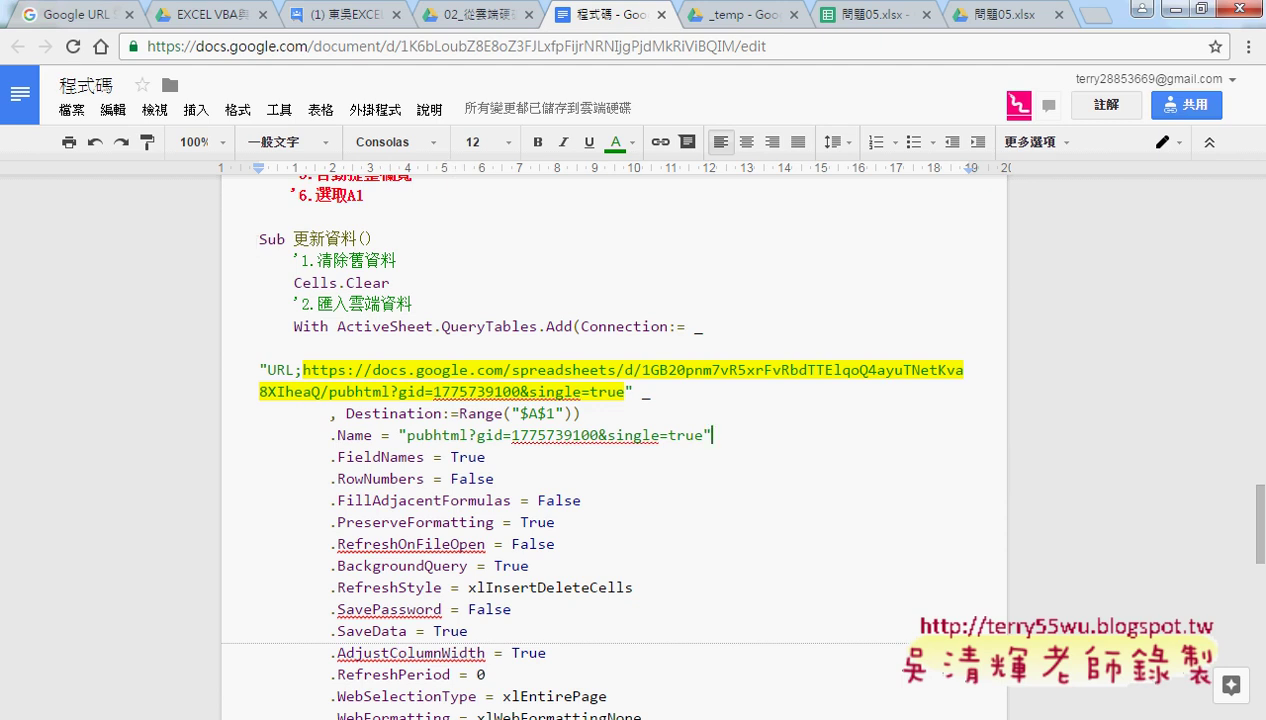
pyautogui.click(368, 668)
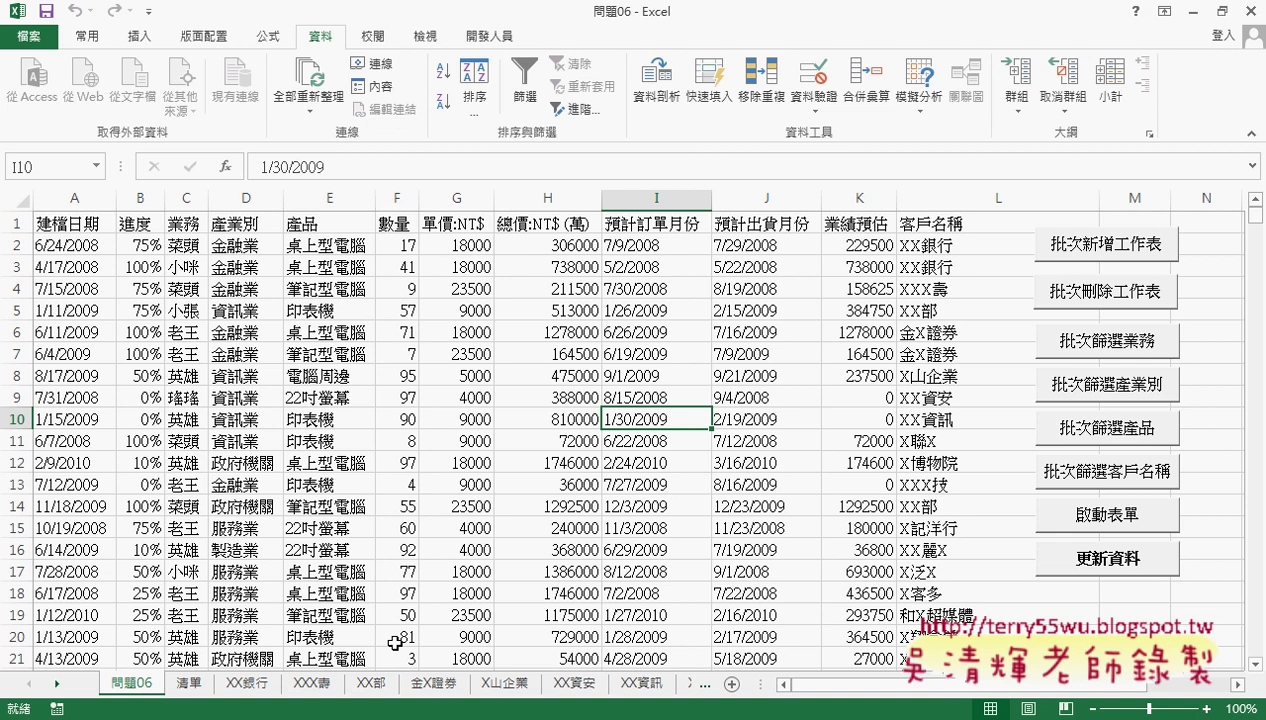
# Open the VBA editor and select the old sheet URL in Module2's 更新資料 macro
pyautogui.click(490, 36)
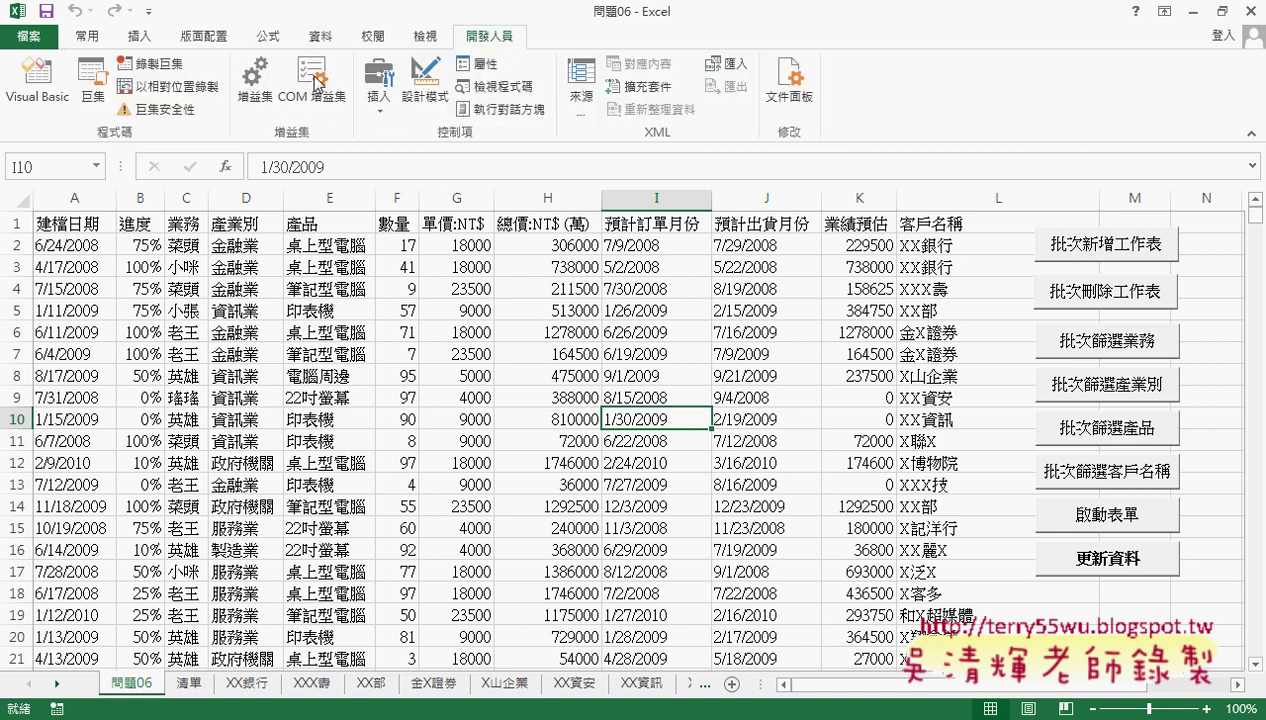
pyautogui.click(34, 86)
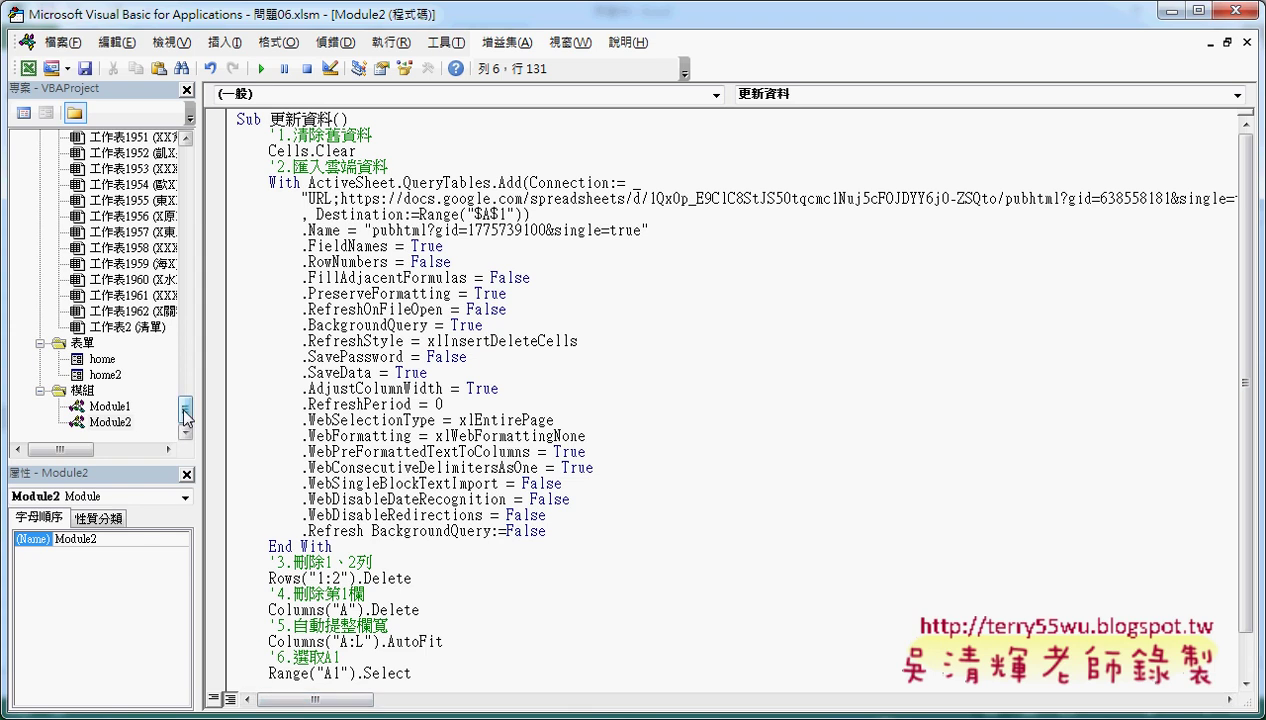
pyautogui.click(112, 422)
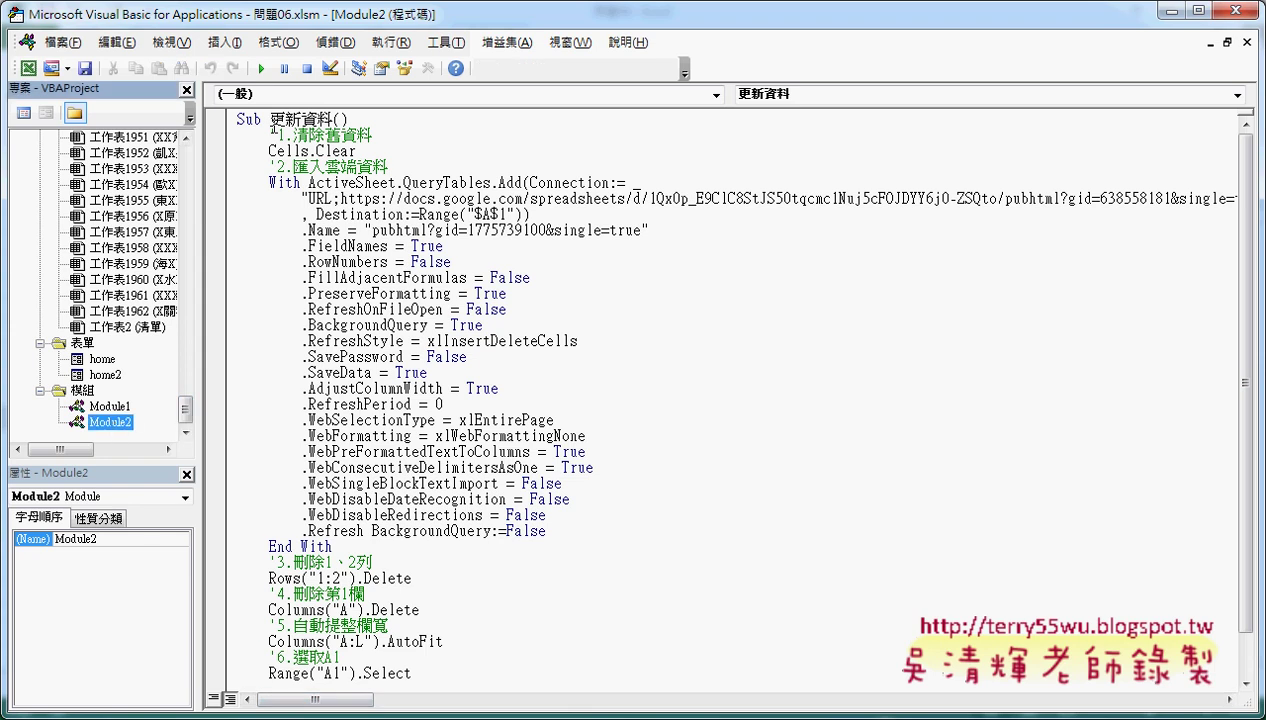
pyautogui.doubleClick(108, 406)
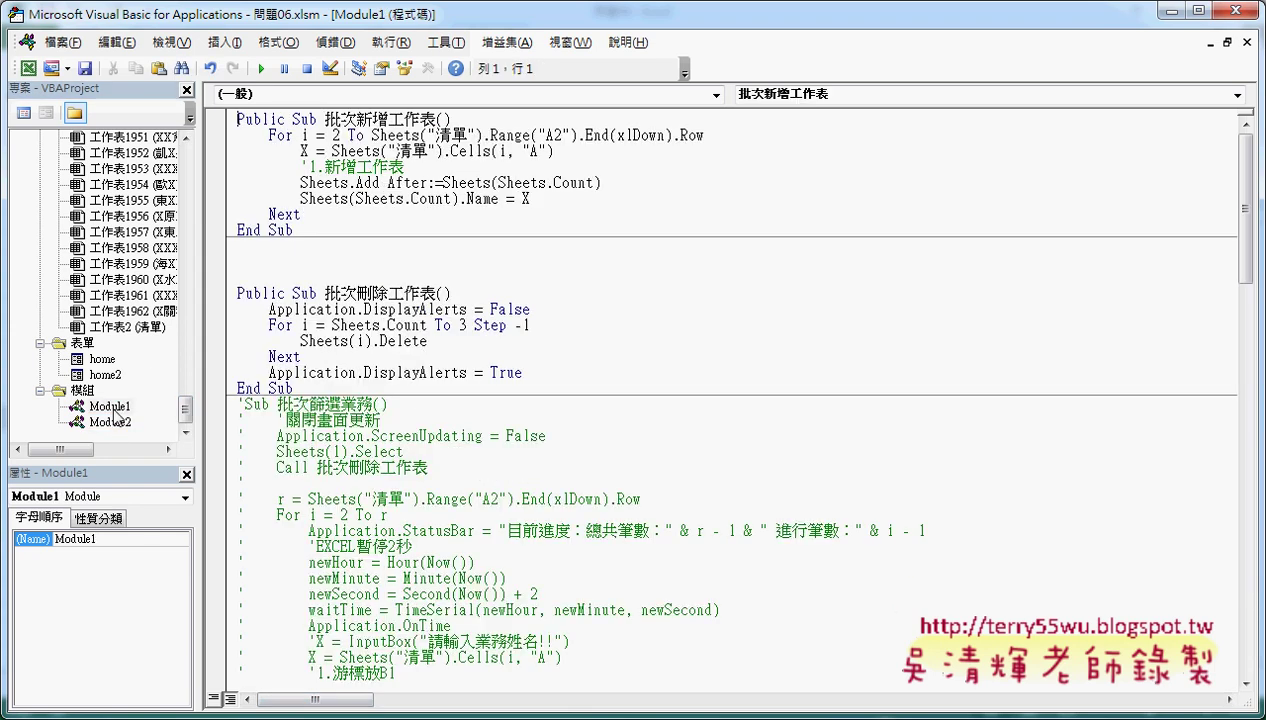
pyautogui.doubleClick(108, 422)
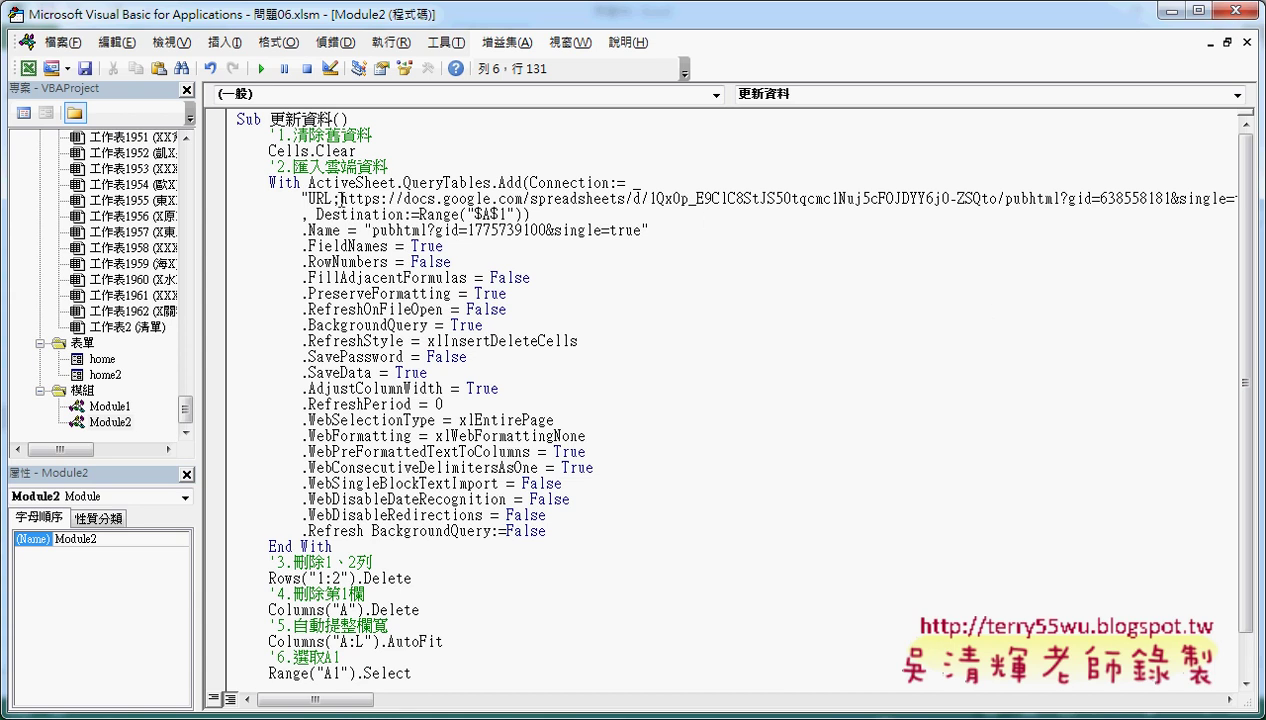
pyautogui.moveTo(340, 198)
pyautogui.mouseDown()
pyautogui.moveTo(1043, 195)
pyautogui.moveTo(1013, 199)
pyautogui.mouseUp()
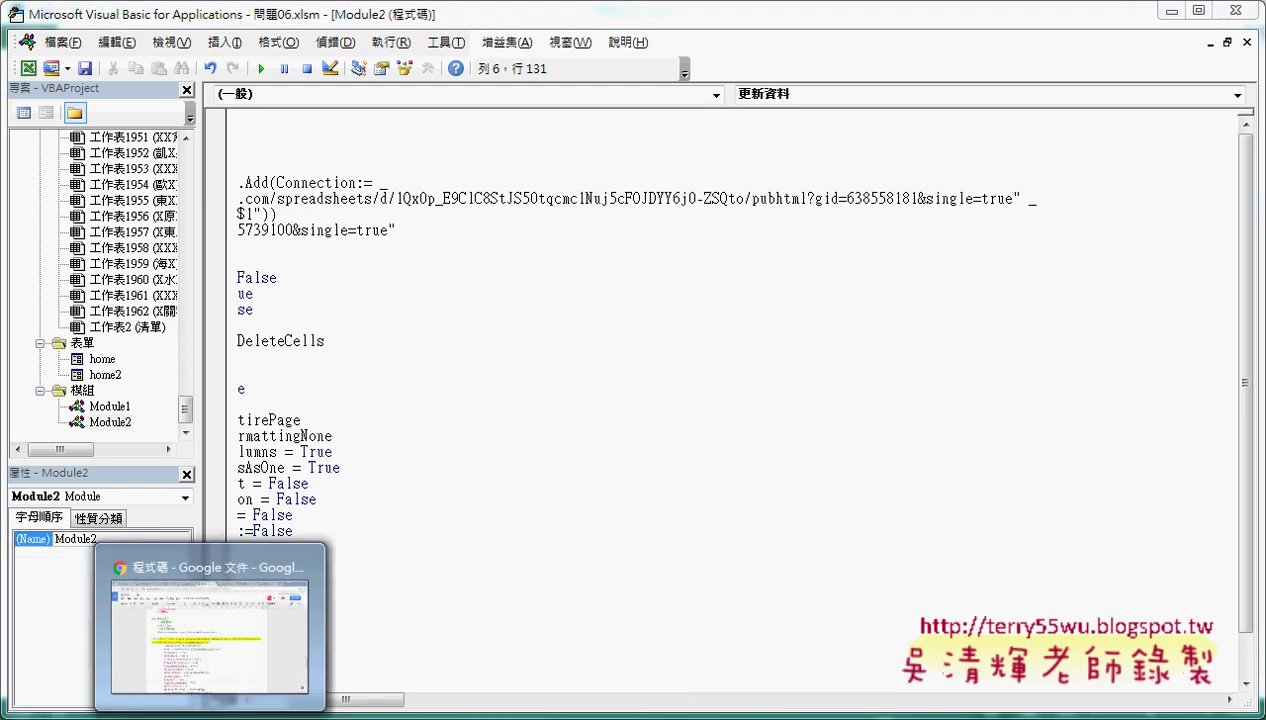
# Copy the published 問題05 link (gid=638558181) from the publish dialog for the macro, then minimize the editor
pyautogui.click(210, 620)
pyautogui.click(888, 15)
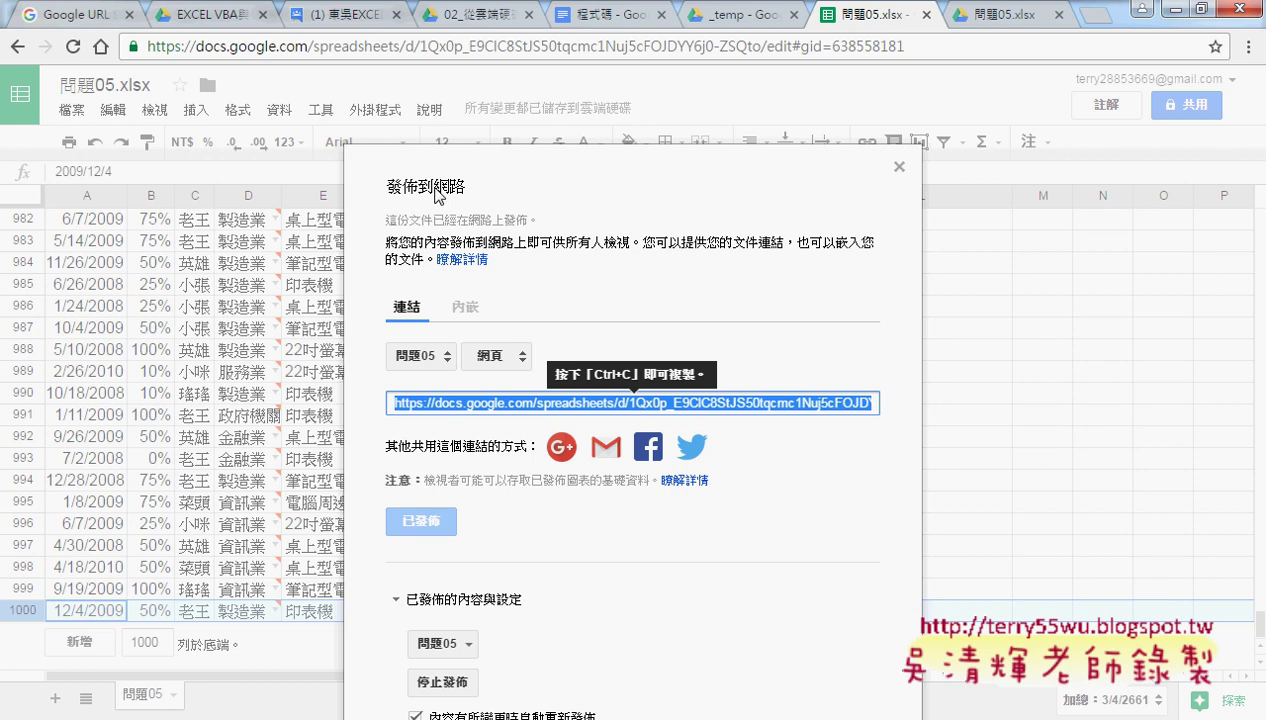
pyautogui.rightClick(728, 404)
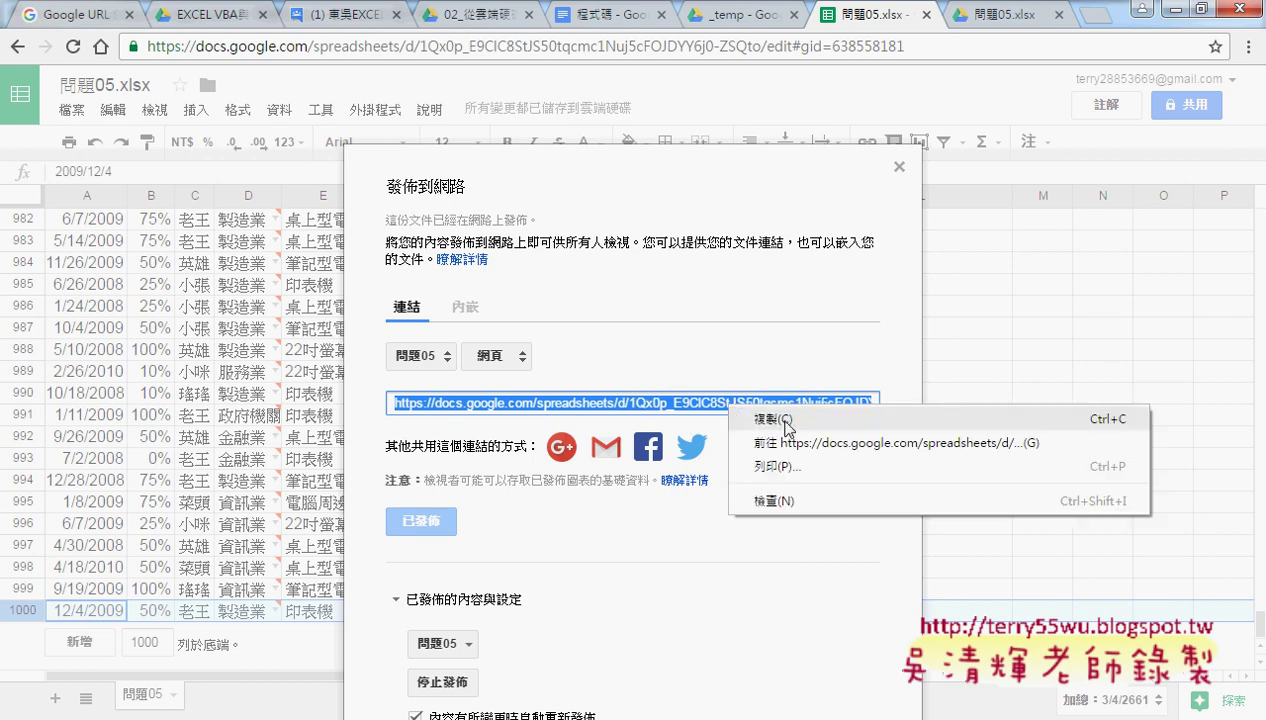
pyautogui.click(1160, 10)
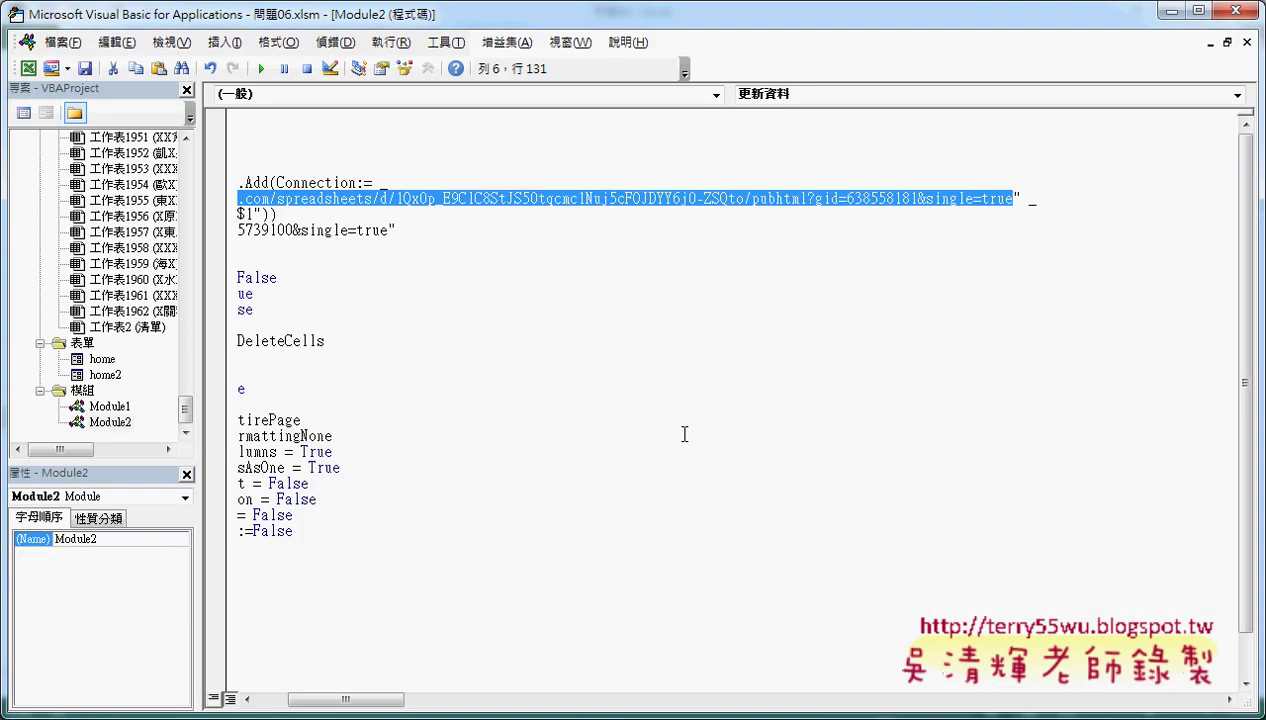
pyautogui.moveTo(345, 699); pyautogui.dragTo(293, 699)
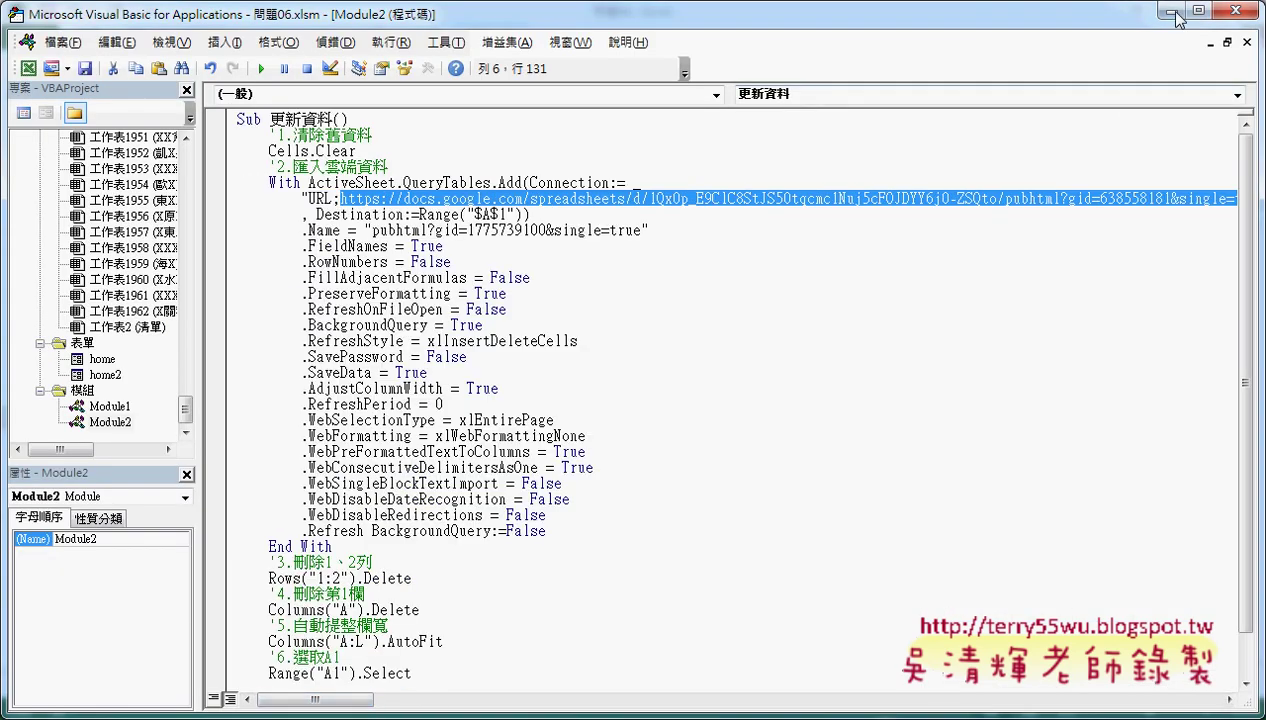
pyautogui.click(1238, 10)
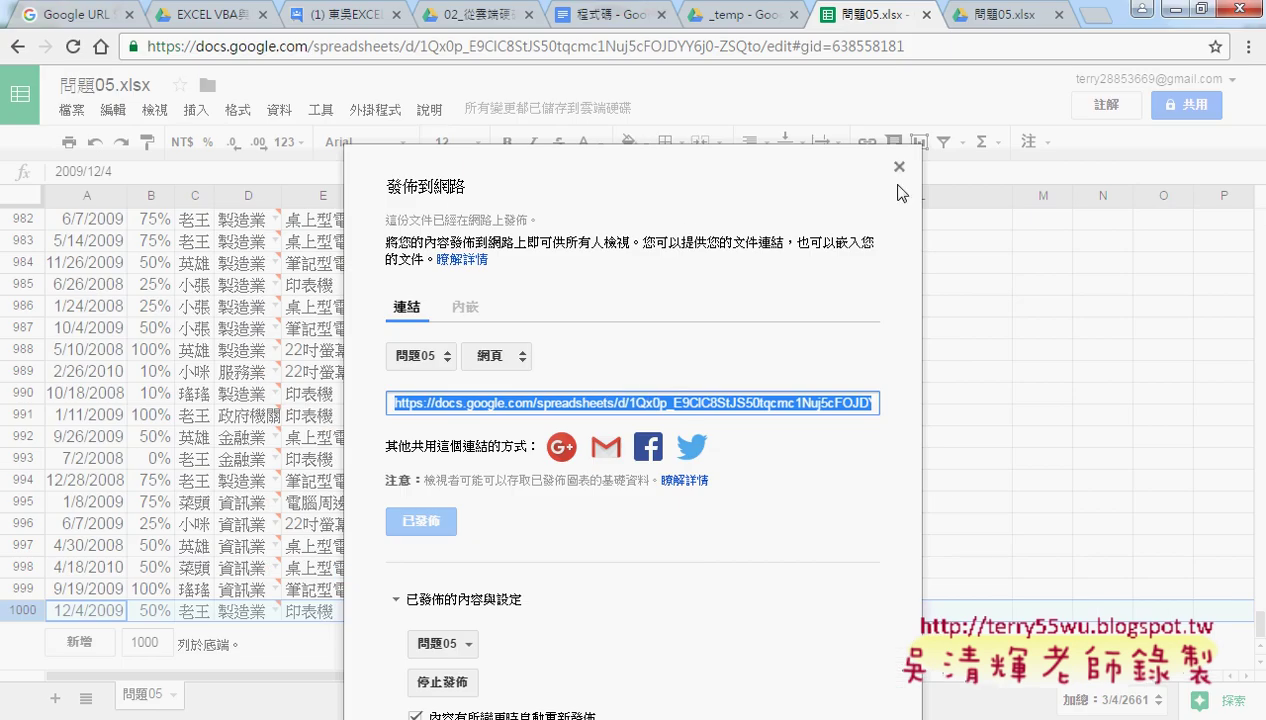
# Jump to row 1000 in 問題05 and delete rows 996–1000, then return to Excel
pyautogui.click(899, 163)
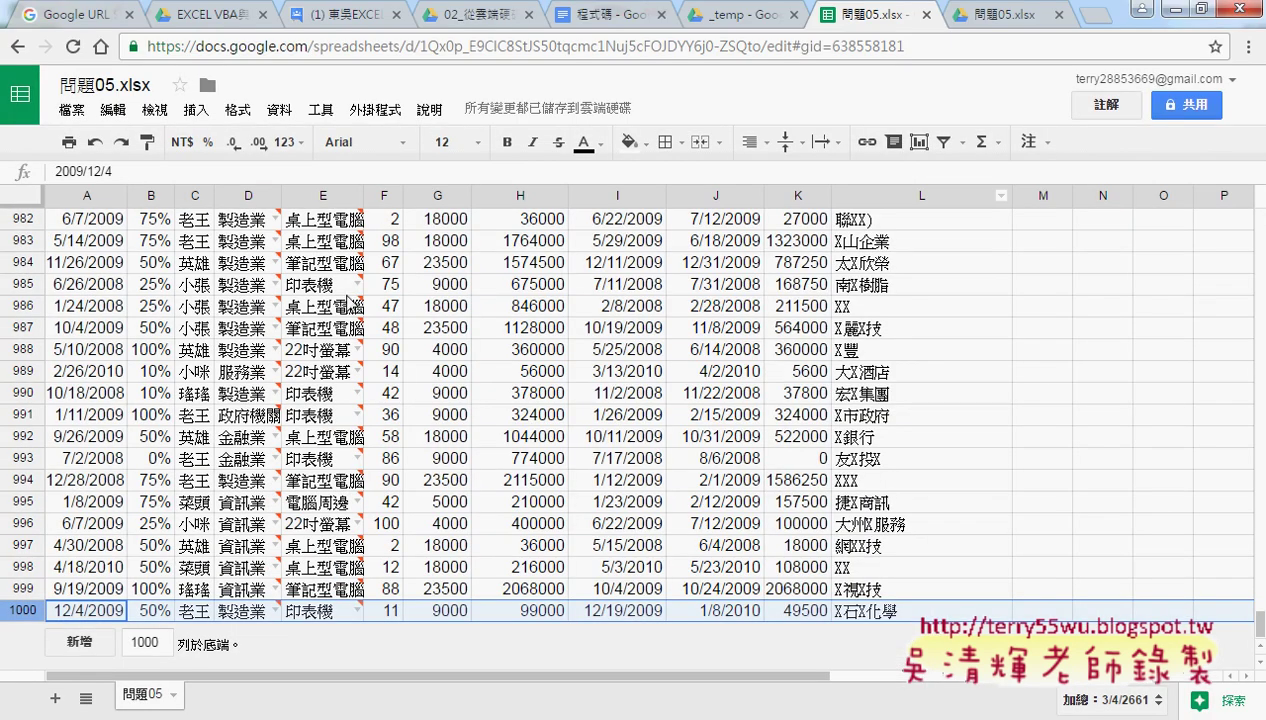
pyautogui.click(110, 308)
pyautogui.hotkey('ctrl', 'Down')
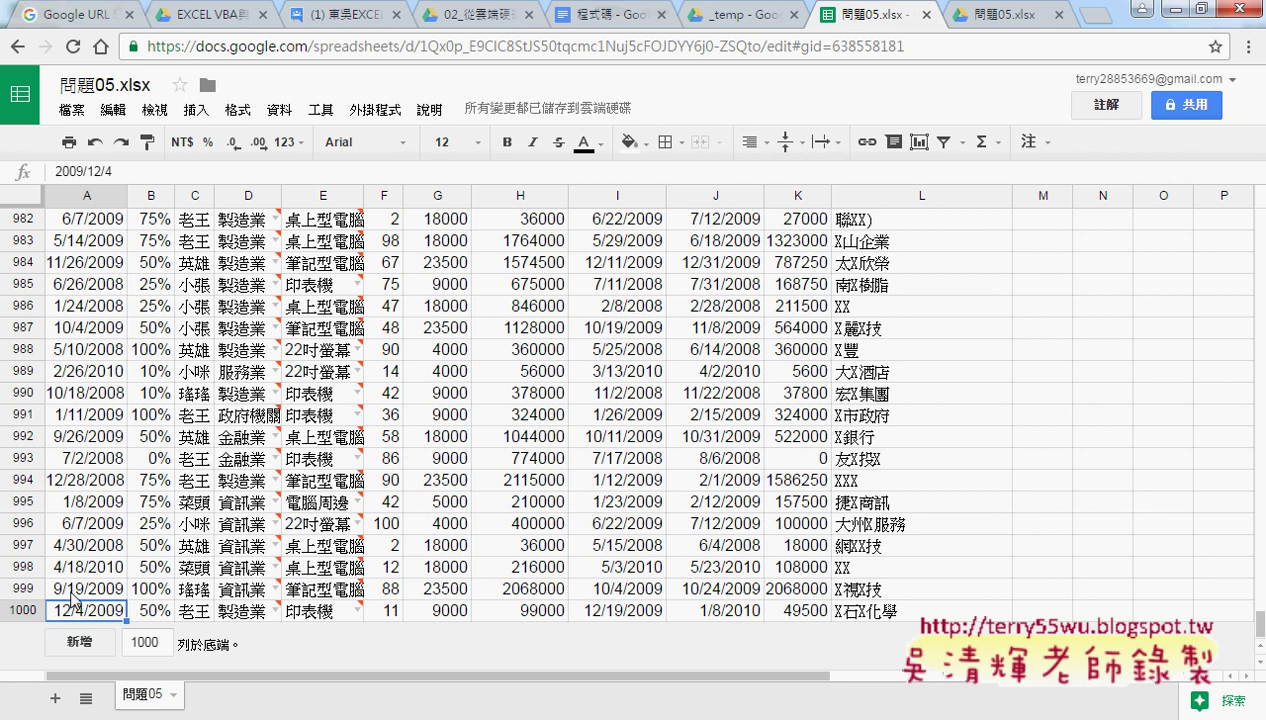
pyautogui.keyDown('shift'); pyautogui.click(28, 520); pyautogui.keyUp('shift')
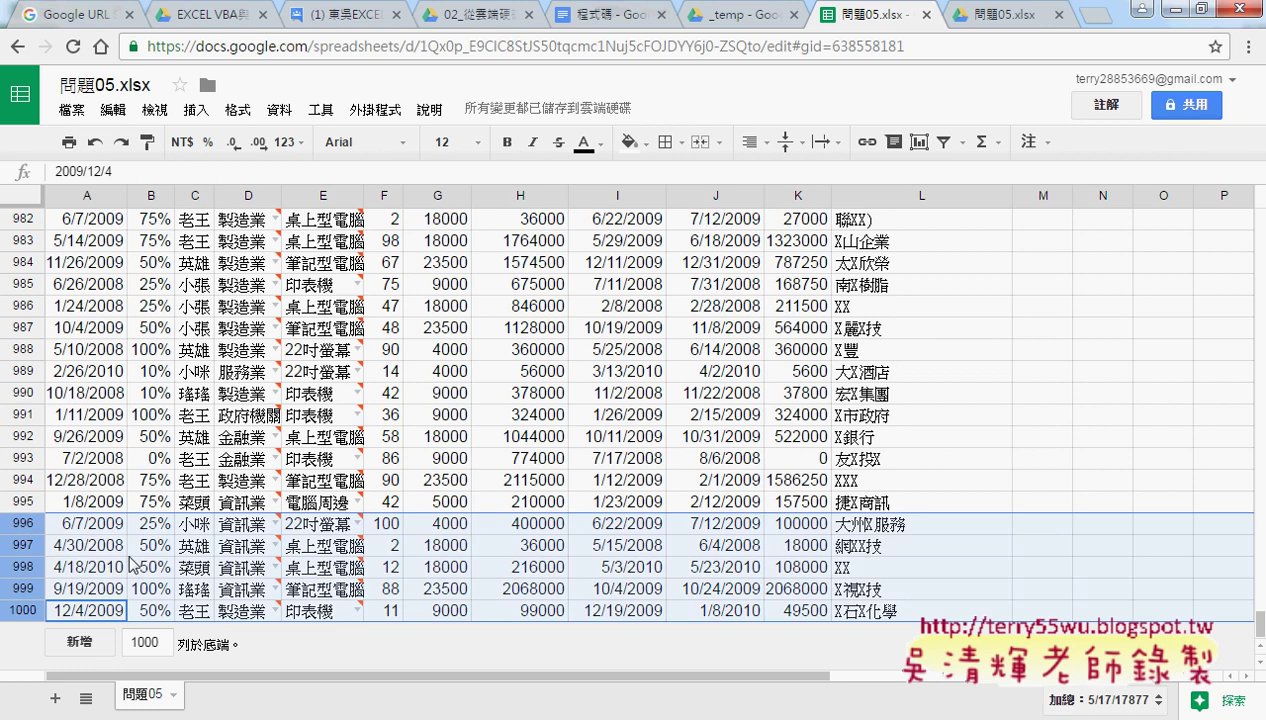
pyautogui.rightClick(206, 558)
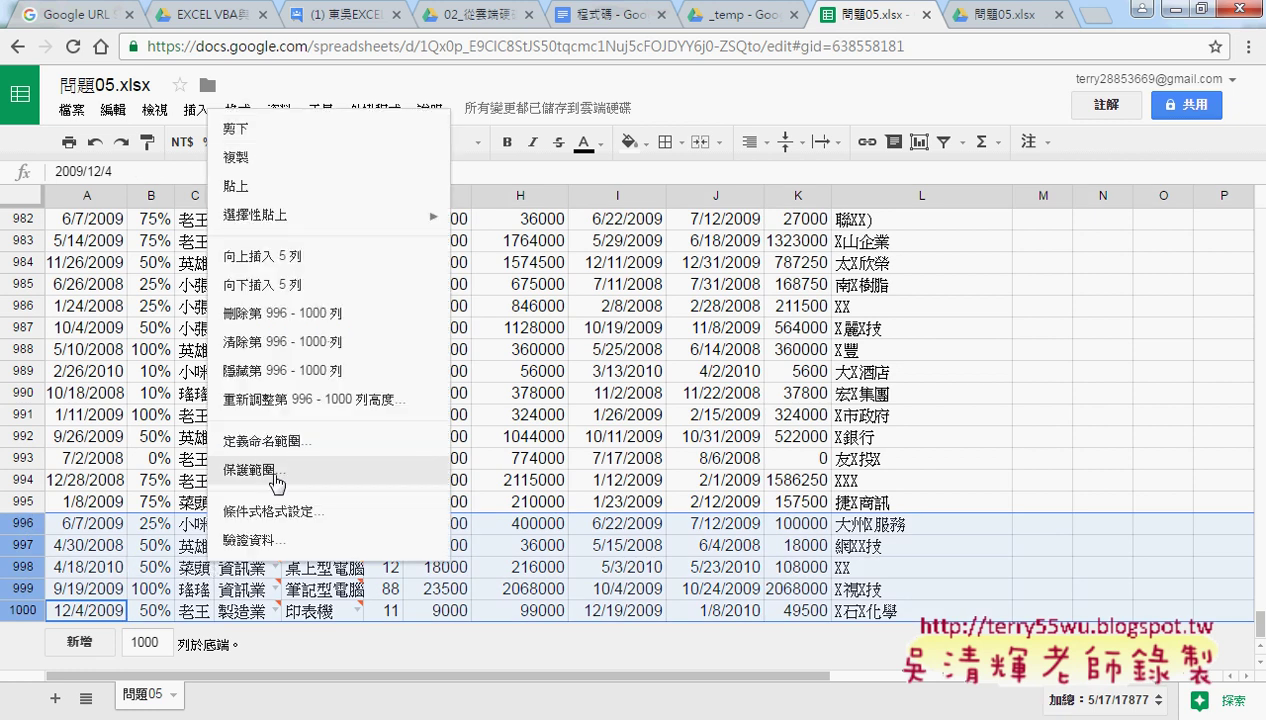
pyautogui.click(322, 316)
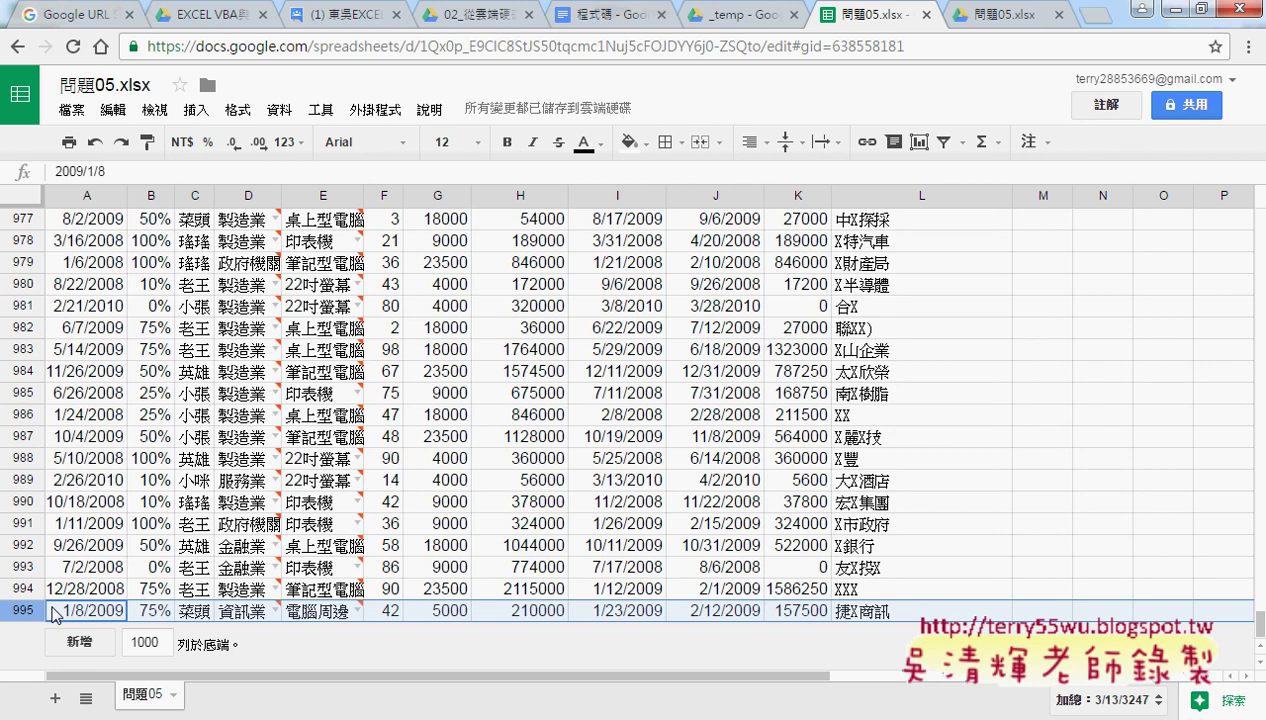
pyautogui.click(79, 109)
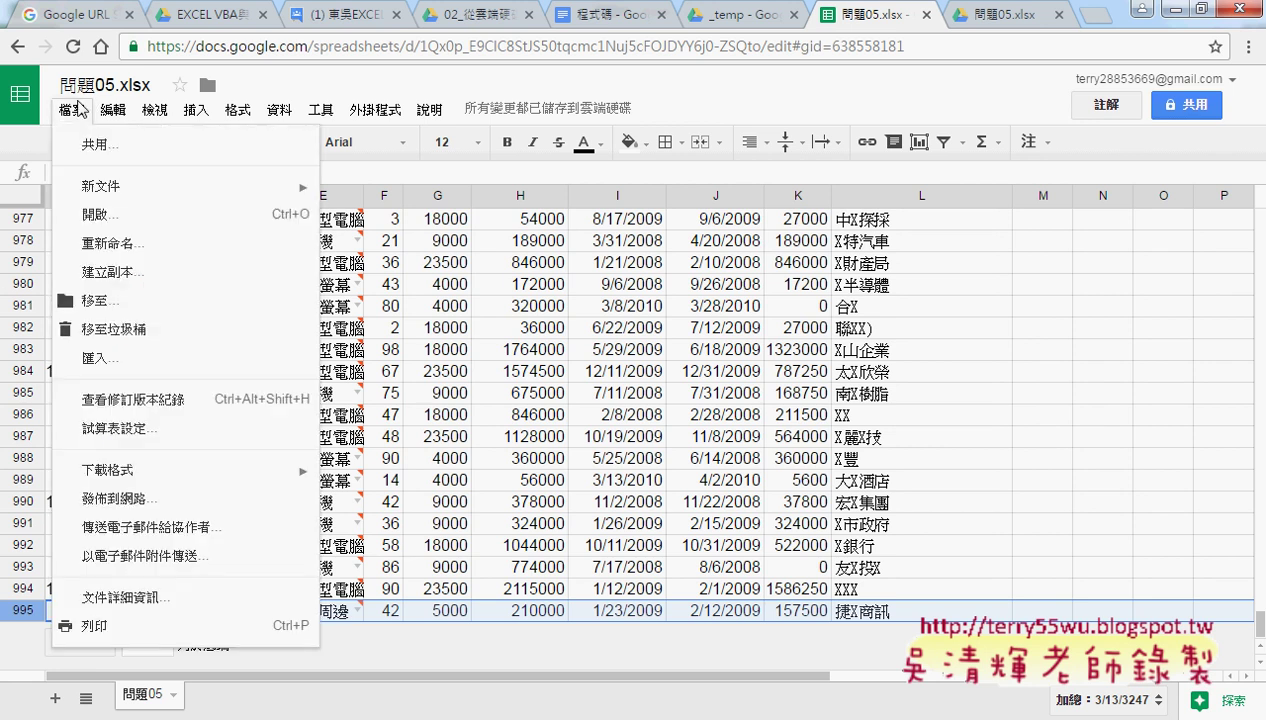
pyautogui.click(811, 90)
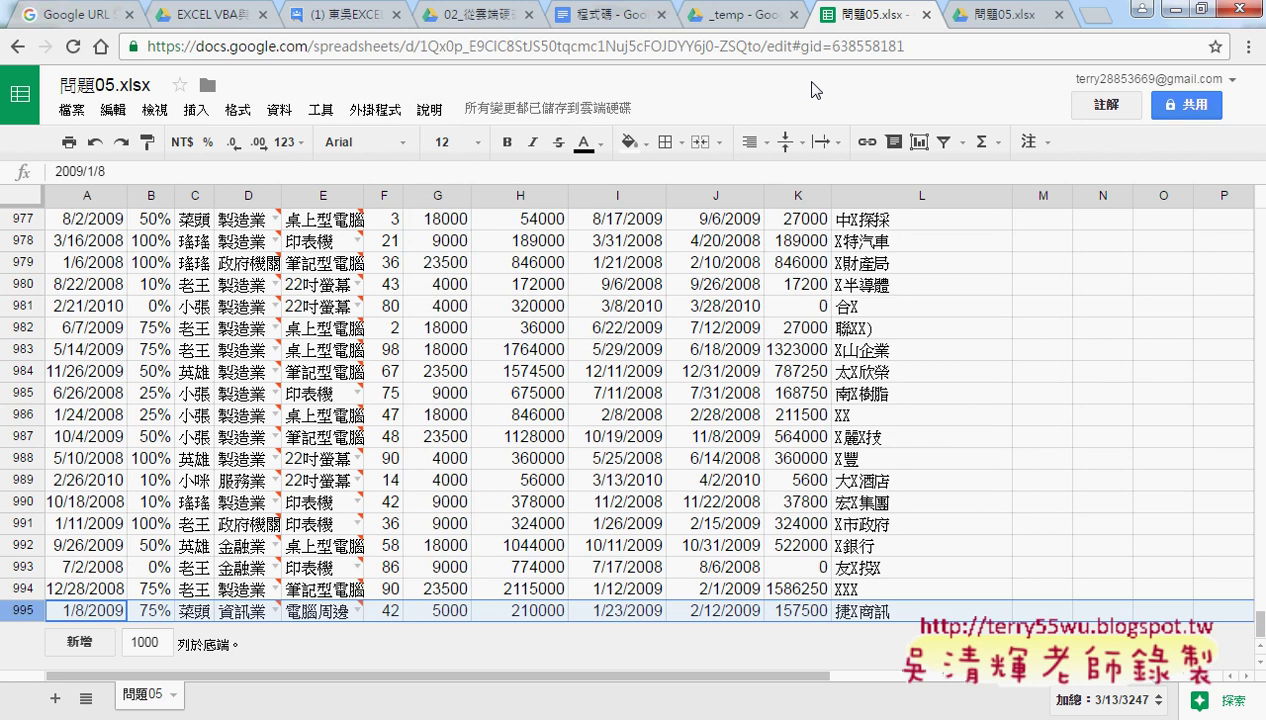
pyautogui.click(1172, 10)
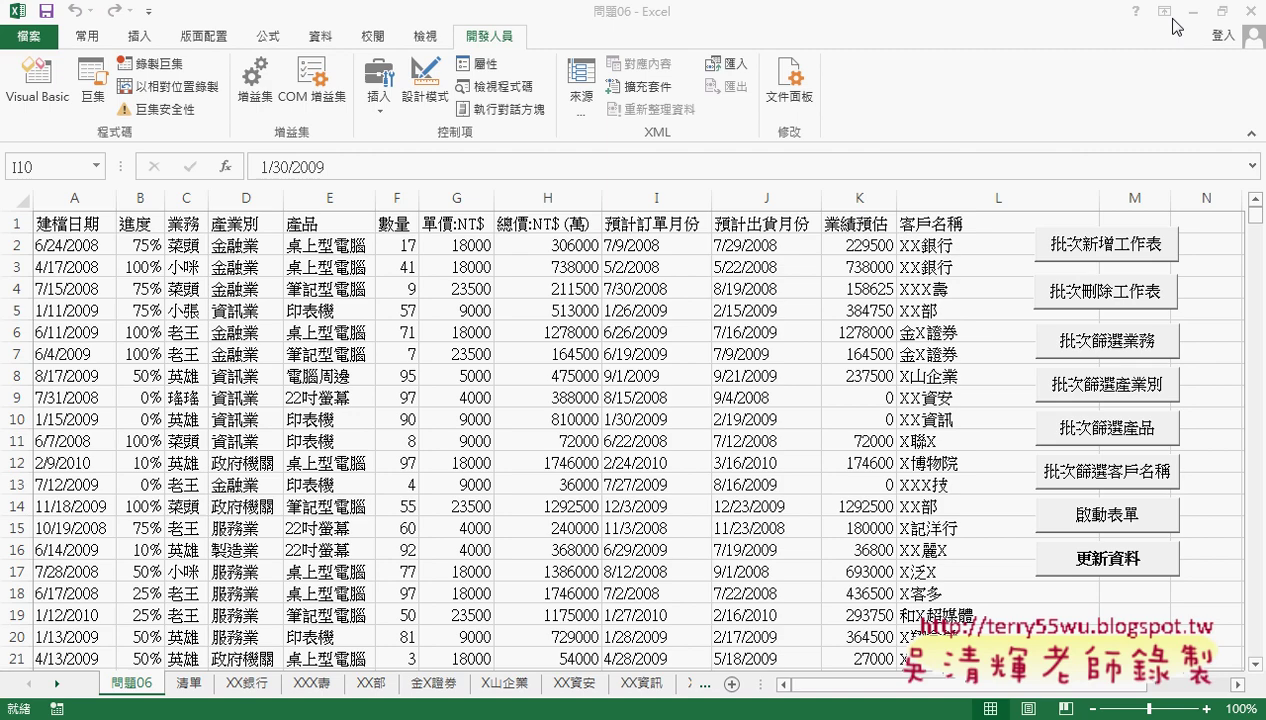
# Run the 更新資料 macro and confirm the imported data now ends at row 995
pyautogui.click(1109, 565)
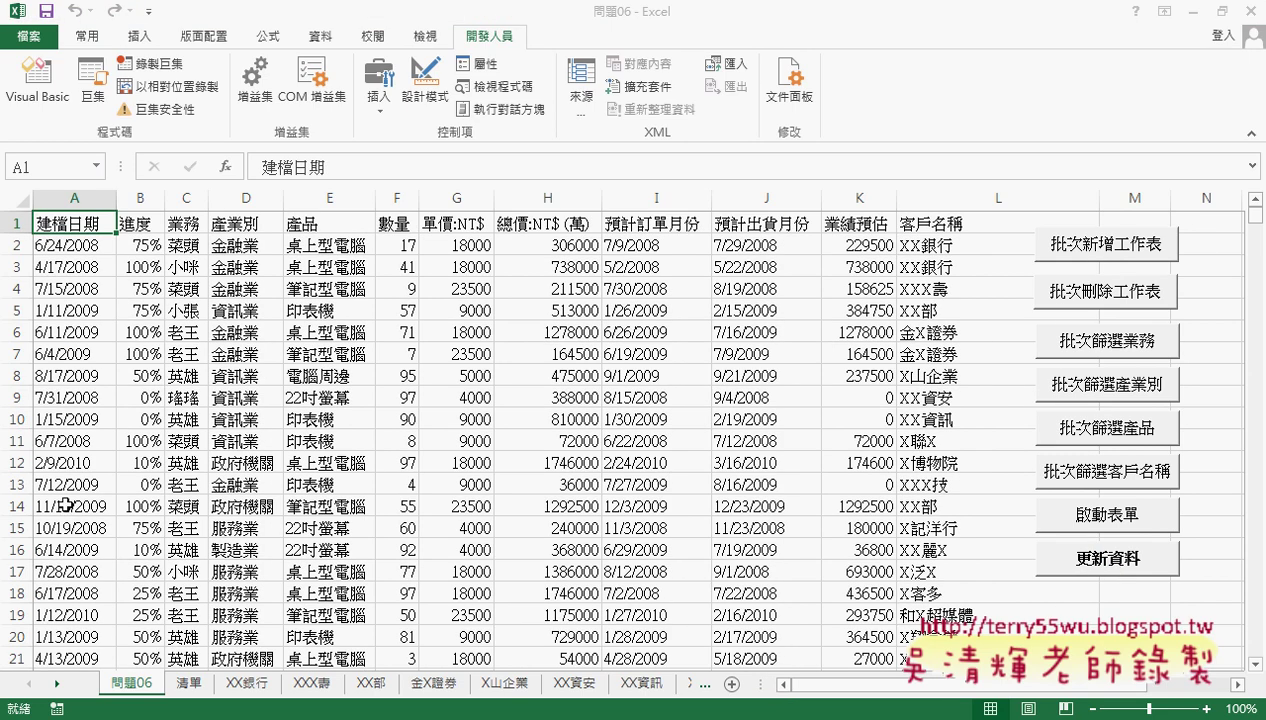
pyautogui.click(62, 505)
pyautogui.hotkey('ctrl', 'Down')
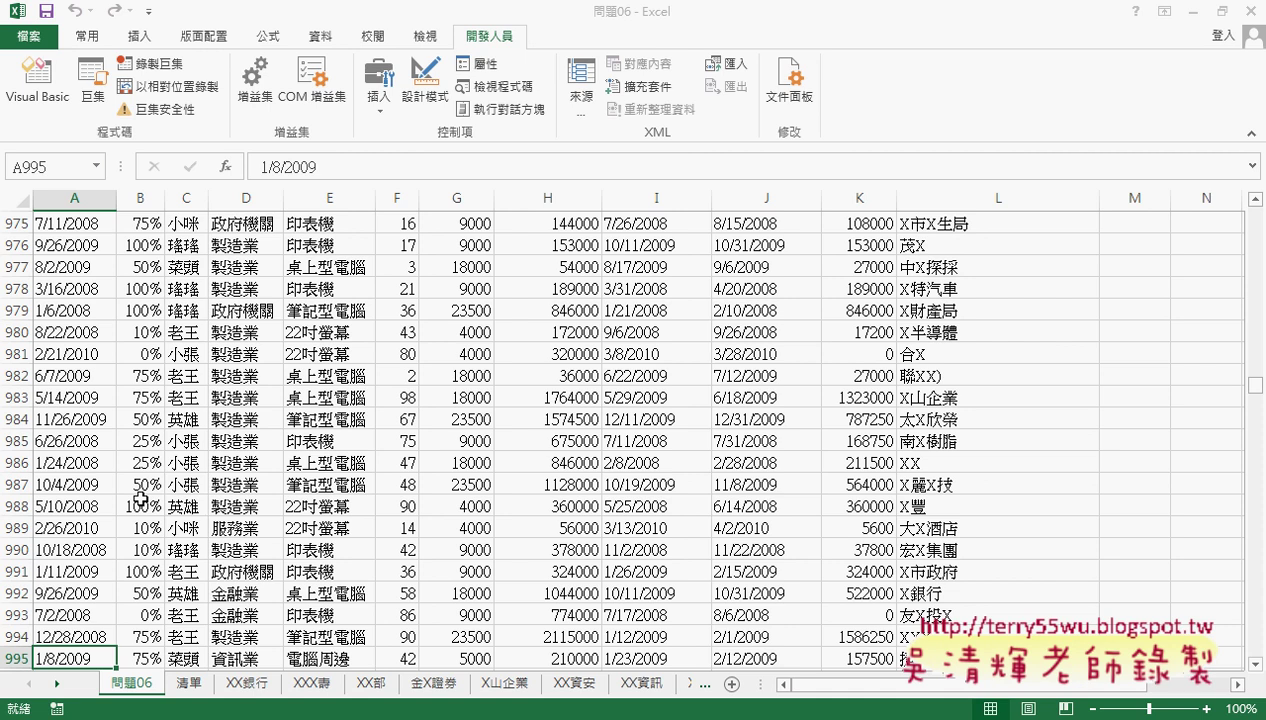
pyautogui.hotkey('ctrl', 'Home')
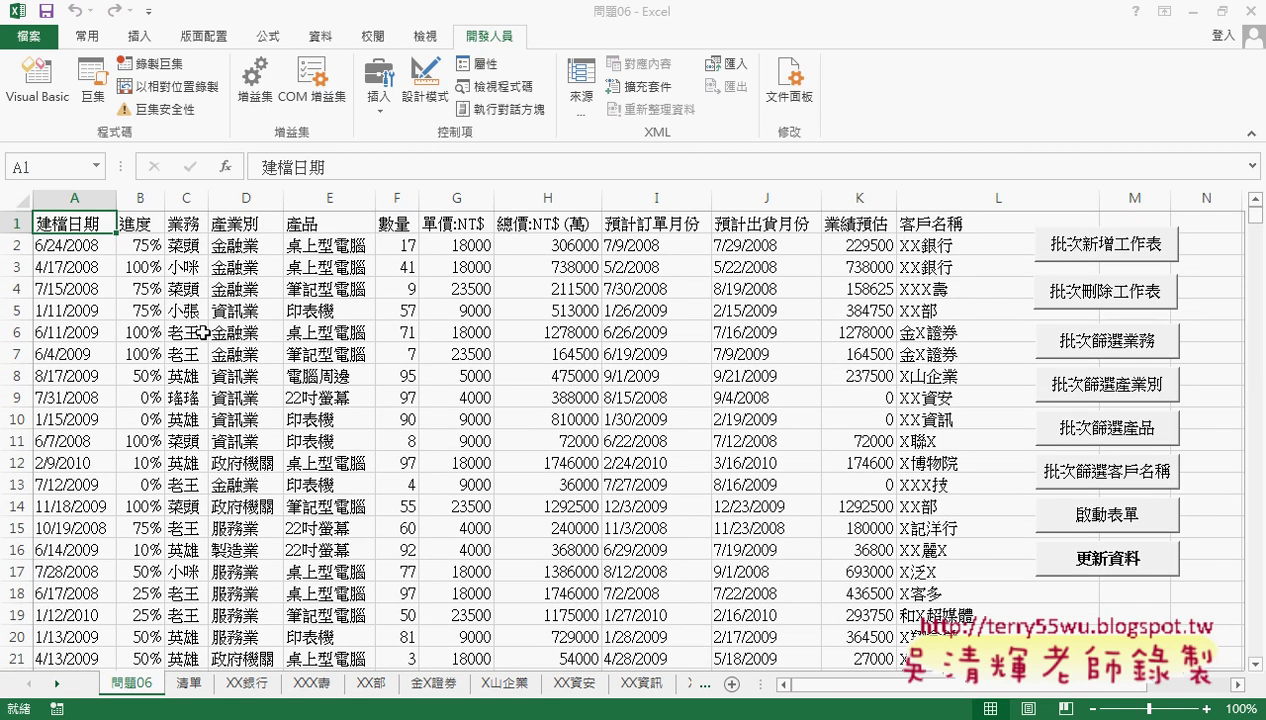
pyautogui.click(64, 245)
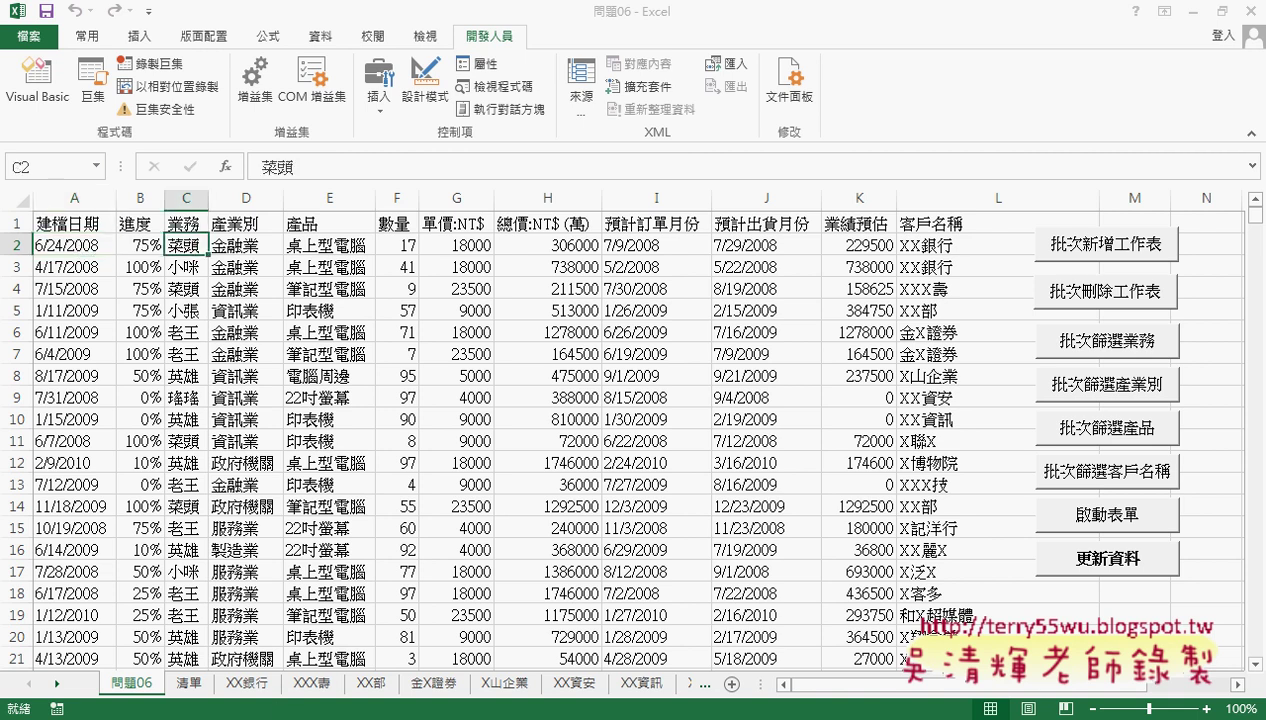
pyautogui.click(270, 719)
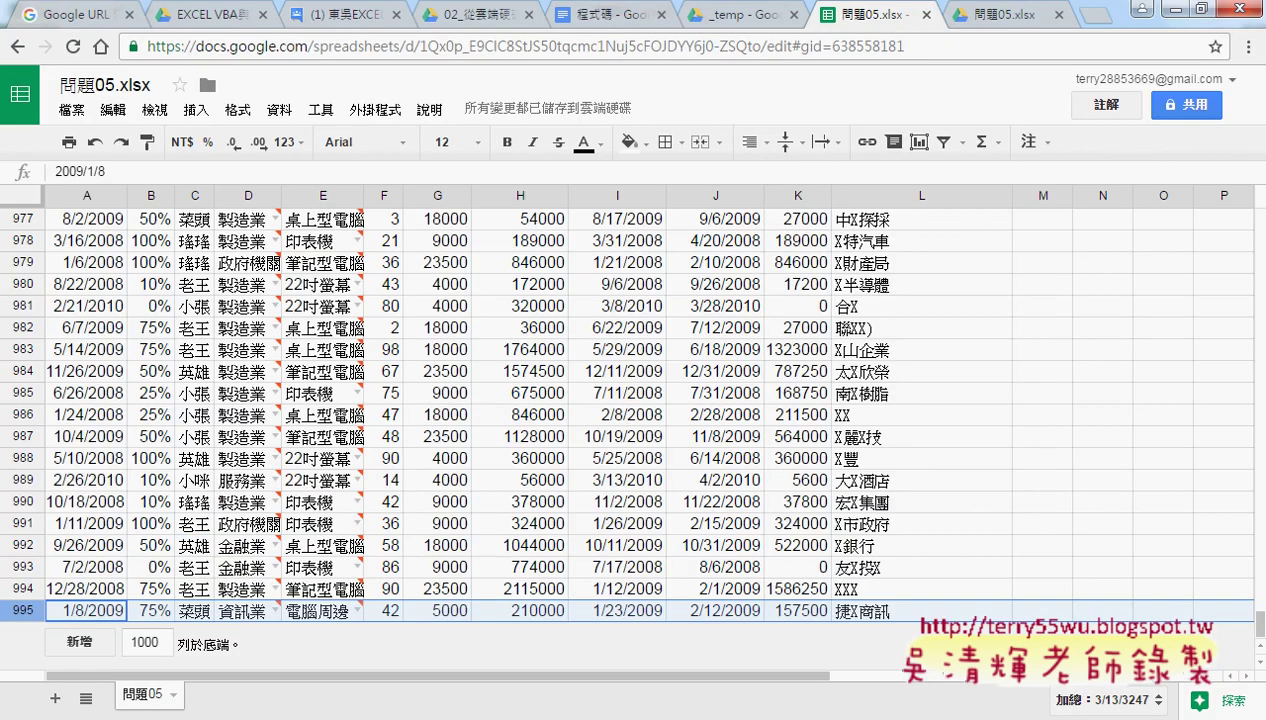
# Copy 小咪 from C3 into C2 of the 問題05 sheet, then return to Excel
pyautogui.click(88, 621)
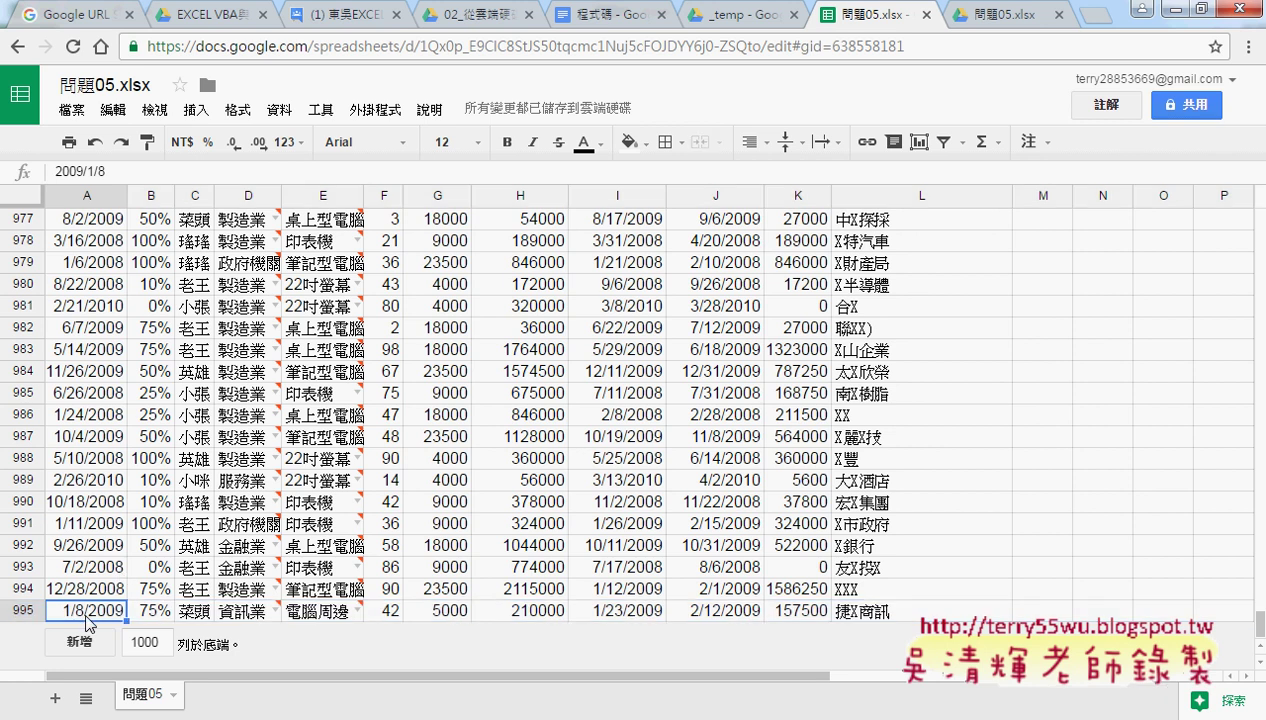
pyautogui.hotkey('ctrl', 'Home')
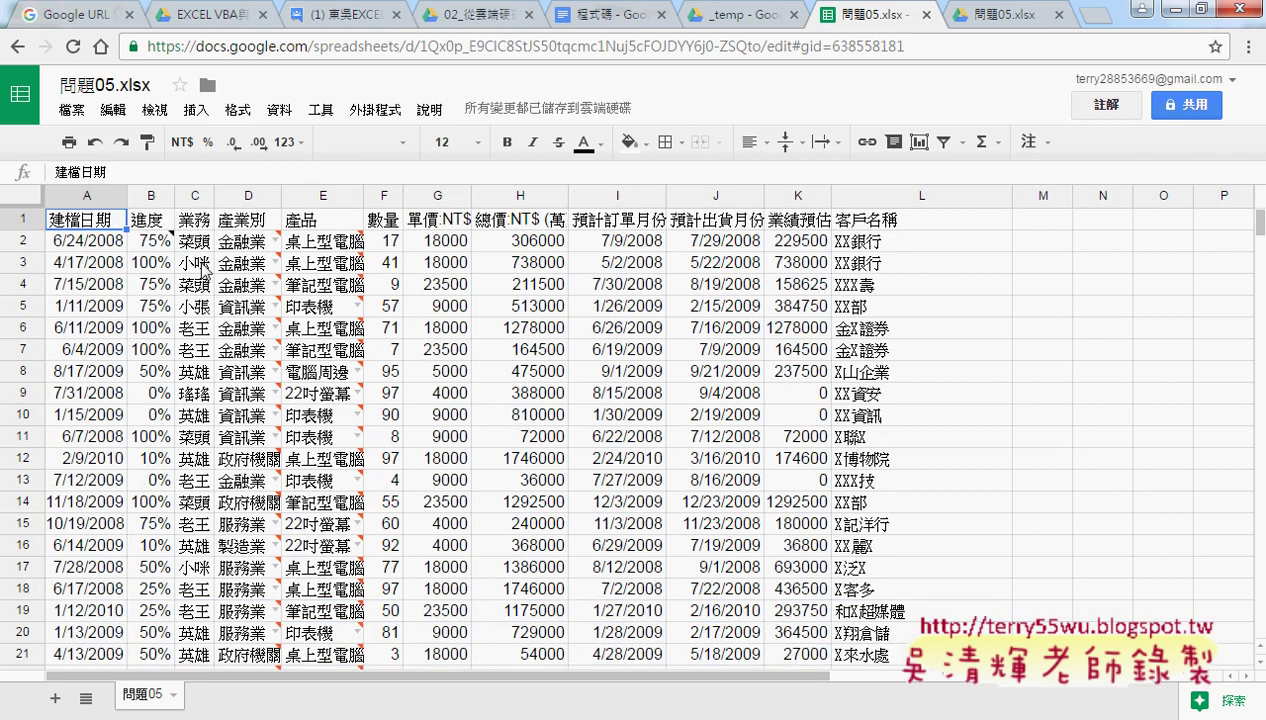
pyautogui.click(198, 243)
pyautogui.click(201, 268)
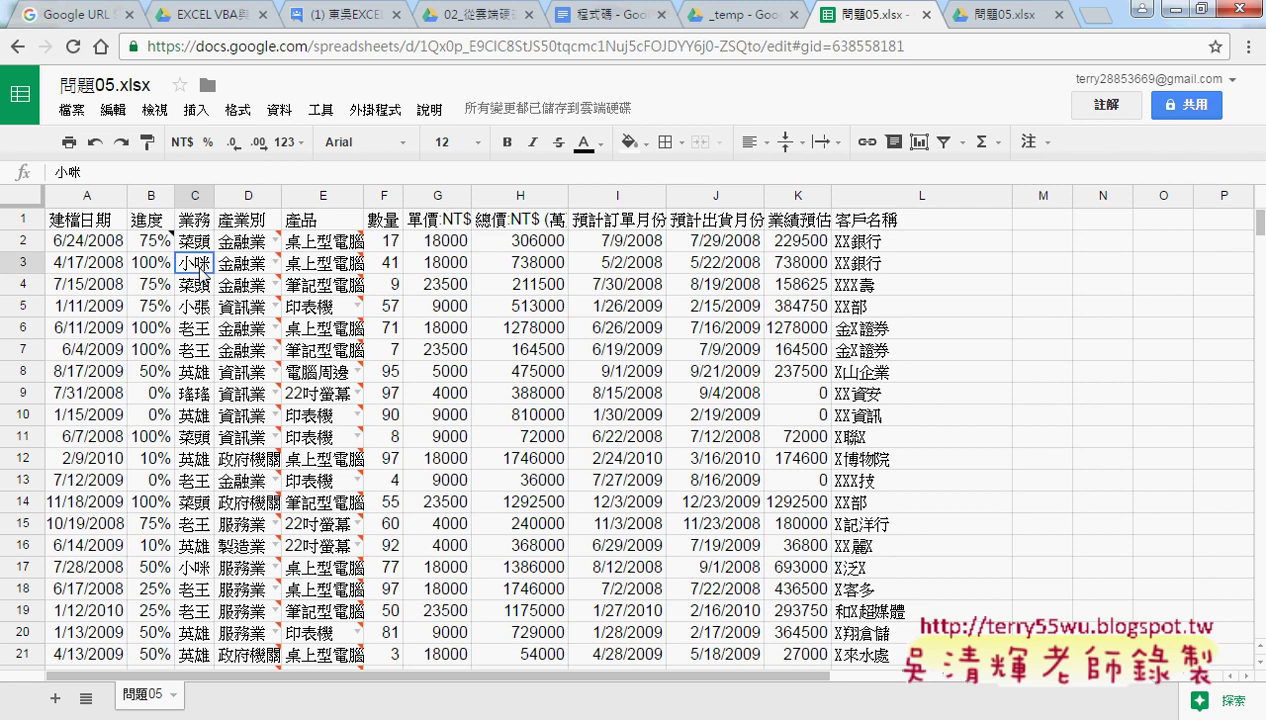
pyautogui.hotkey('ctrl', 'c')
pyautogui.click(190, 242)
pyautogui.hotkey('ctrl', 'v')
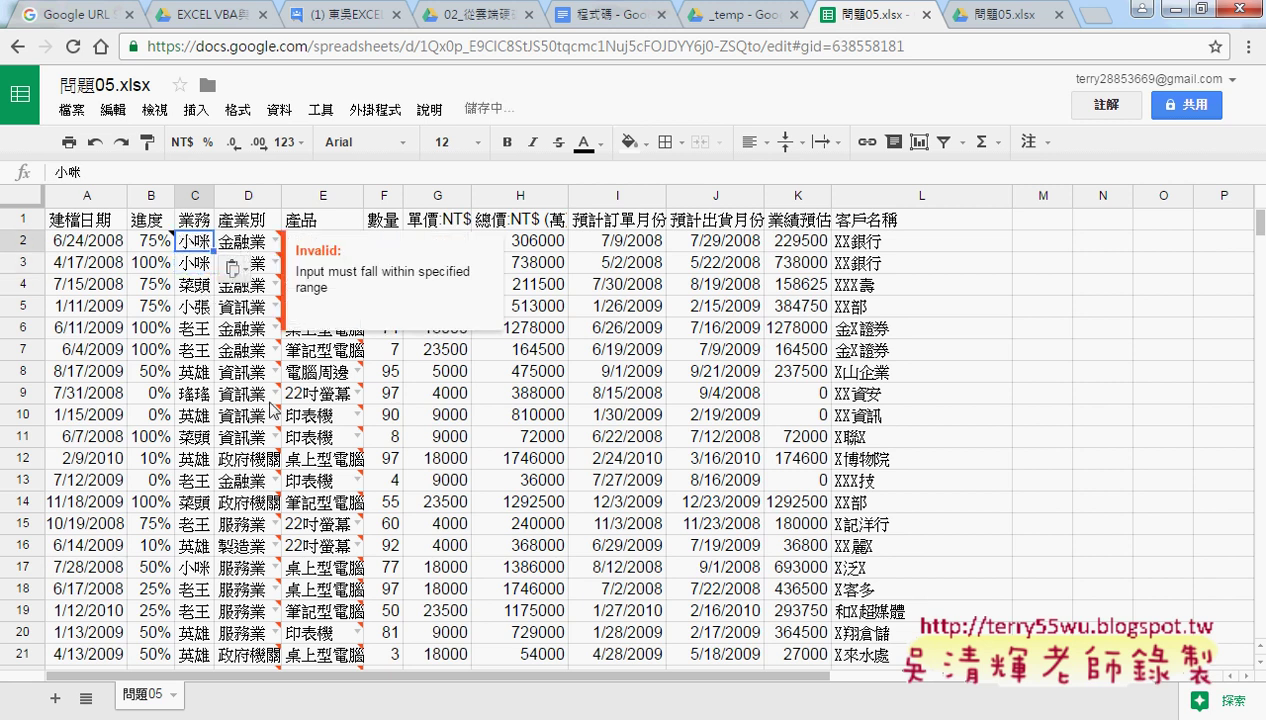
pyautogui.click(268, 397)
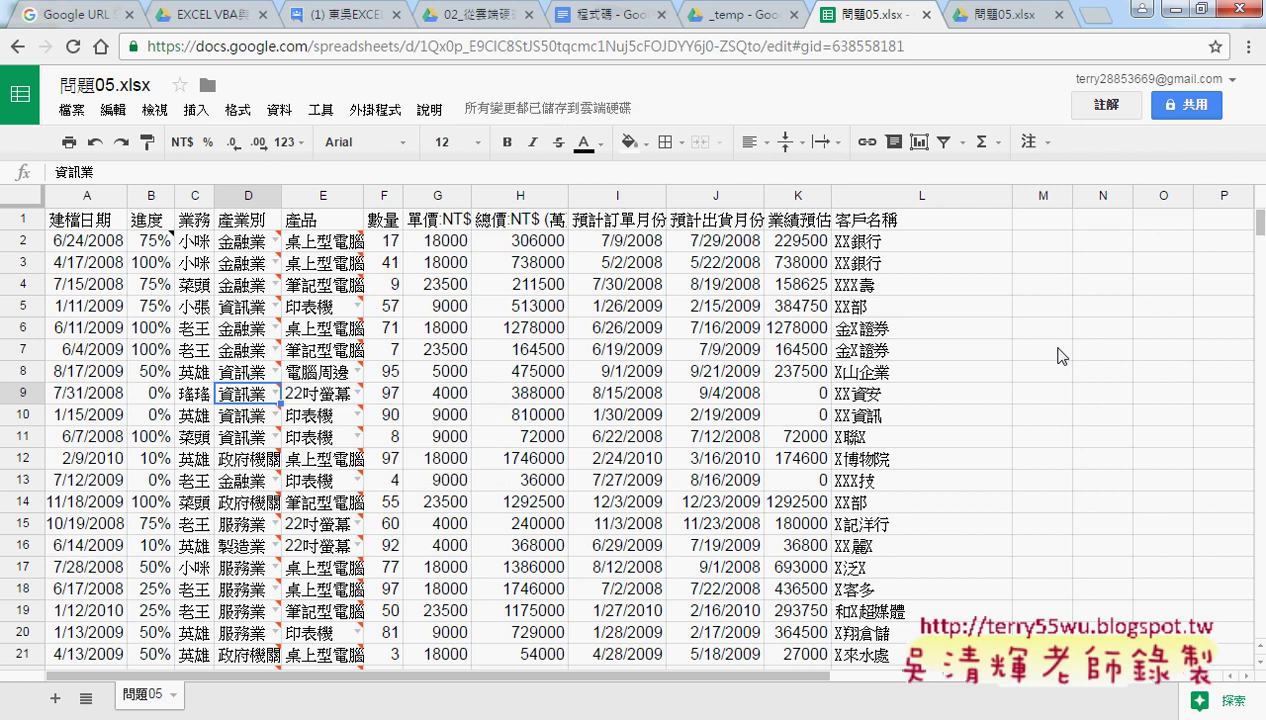
pyautogui.click(1165, 9)
pyautogui.click(1192, 612)
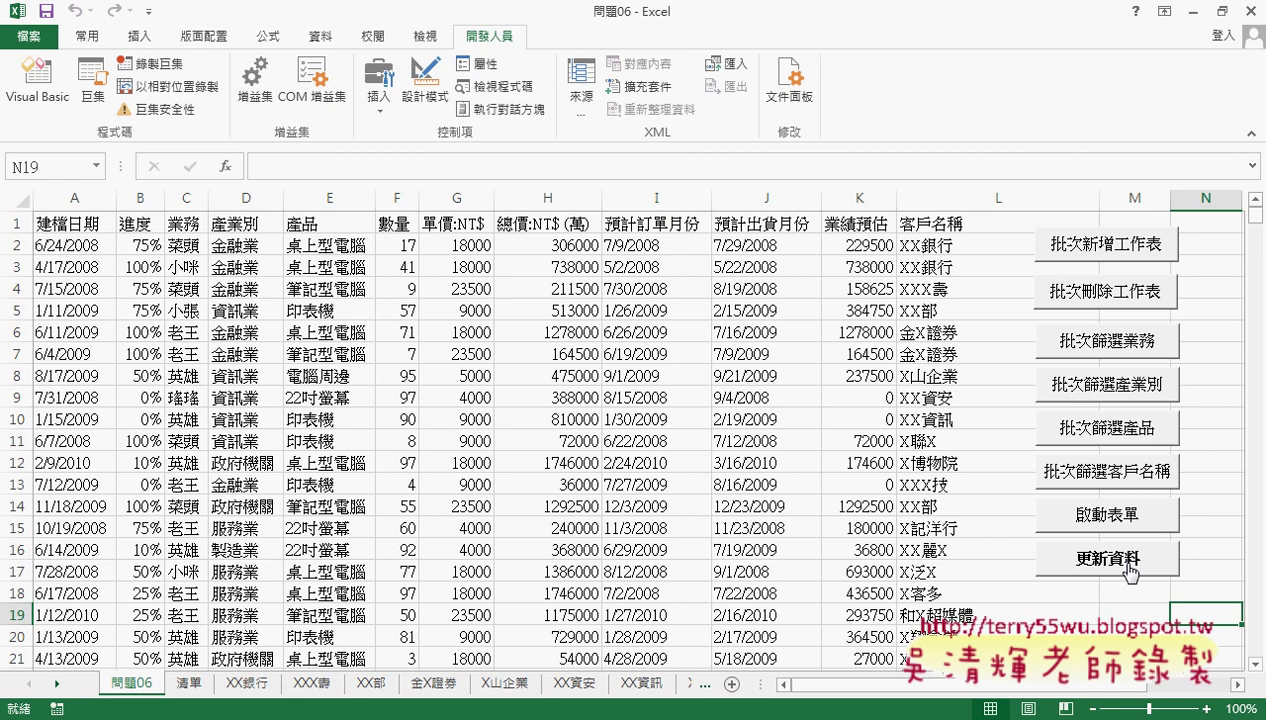
pyautogui.click(1092, 564)
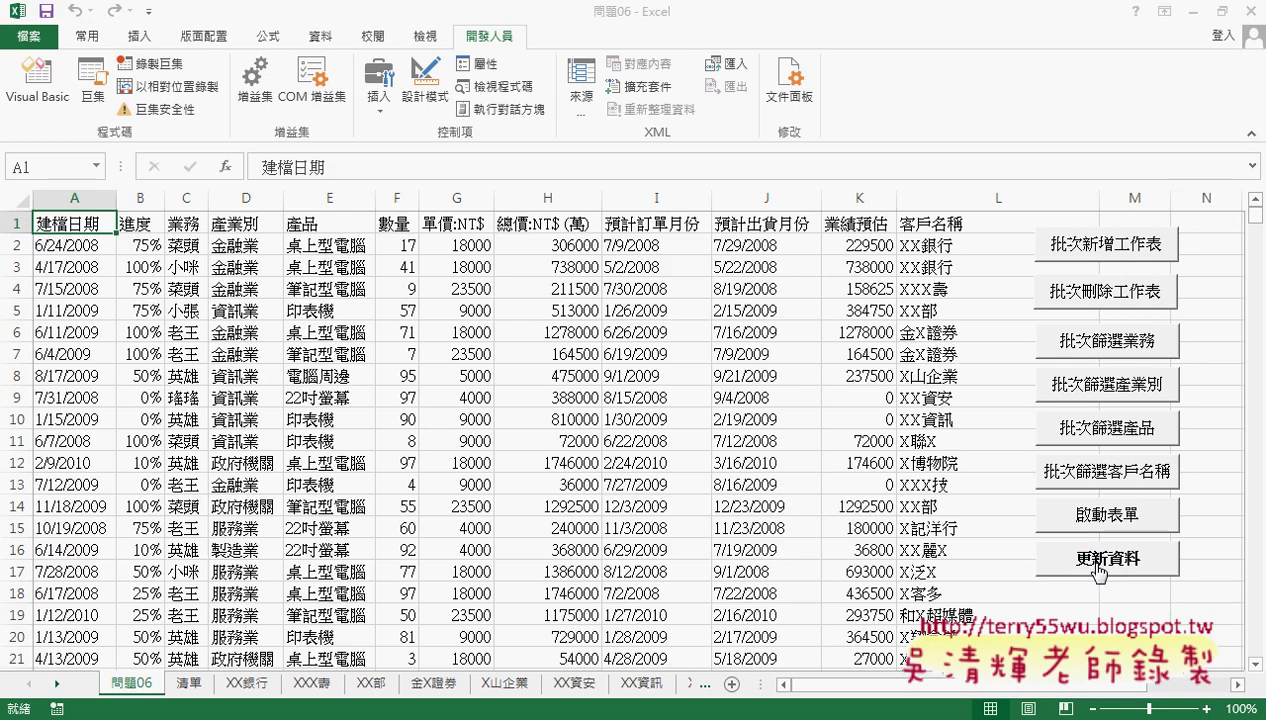
pyautogui.click(172, 244)
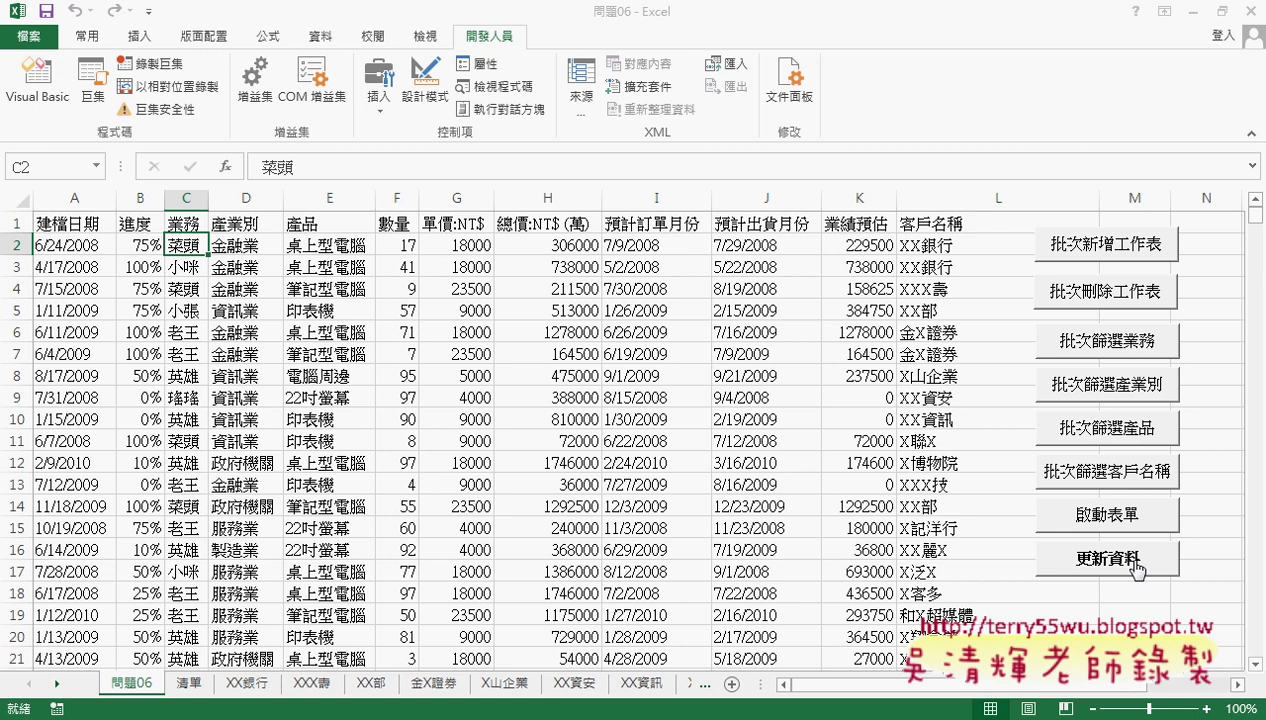
pyautogui.click(1137, 567)
# Run the refresh macro again, check the Google Sheet's C2 value 小咪, and return to 問題06
pyautogui.click(1136, 566)
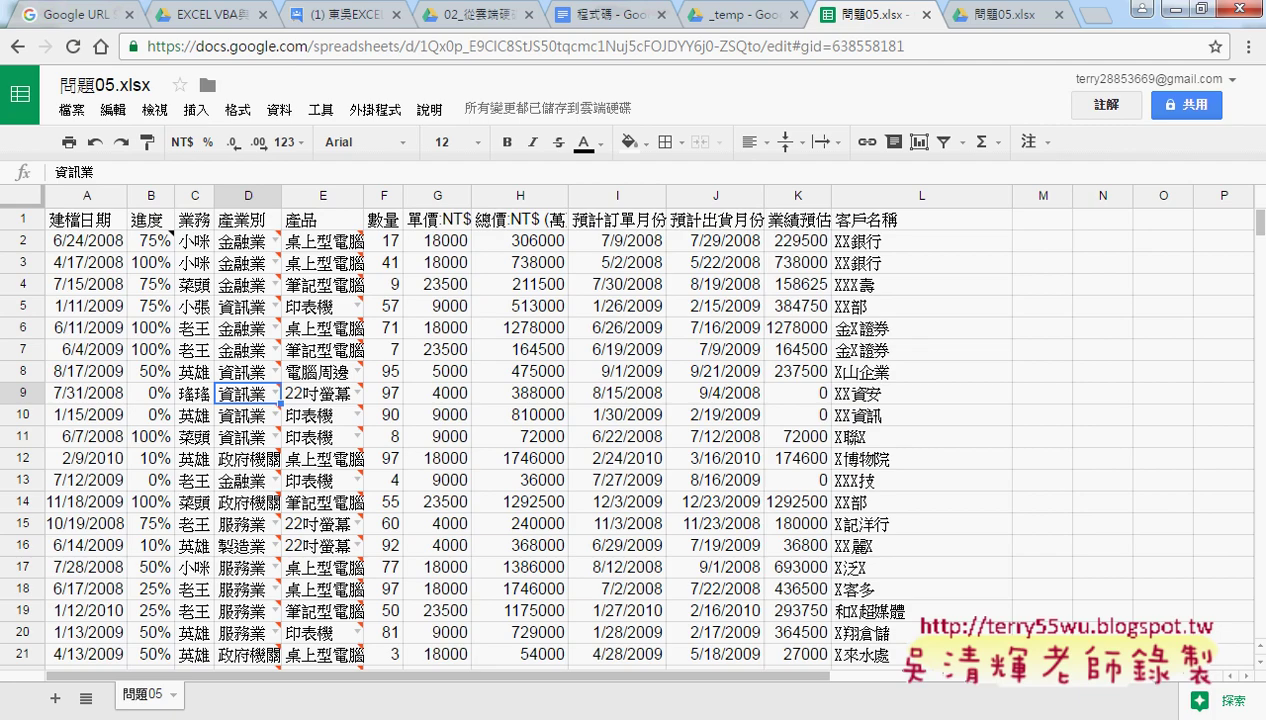
pyautogui.click(202, 249)
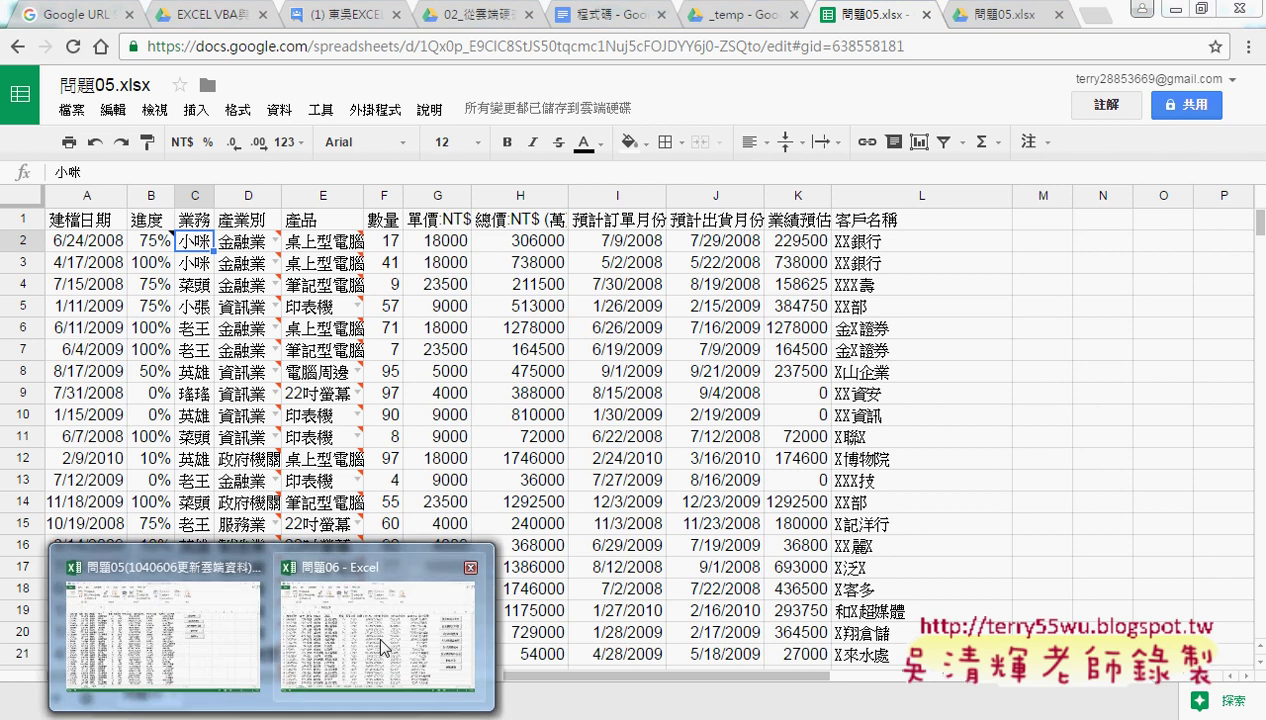
pyautogui.click(383, 648)
# Open the 更新資料 button's macro via 指定巨集 > 編輯 and highlight ActiveSheet, QueryTables, Add and Connection
pyautogui.rightClick(1093, 562)
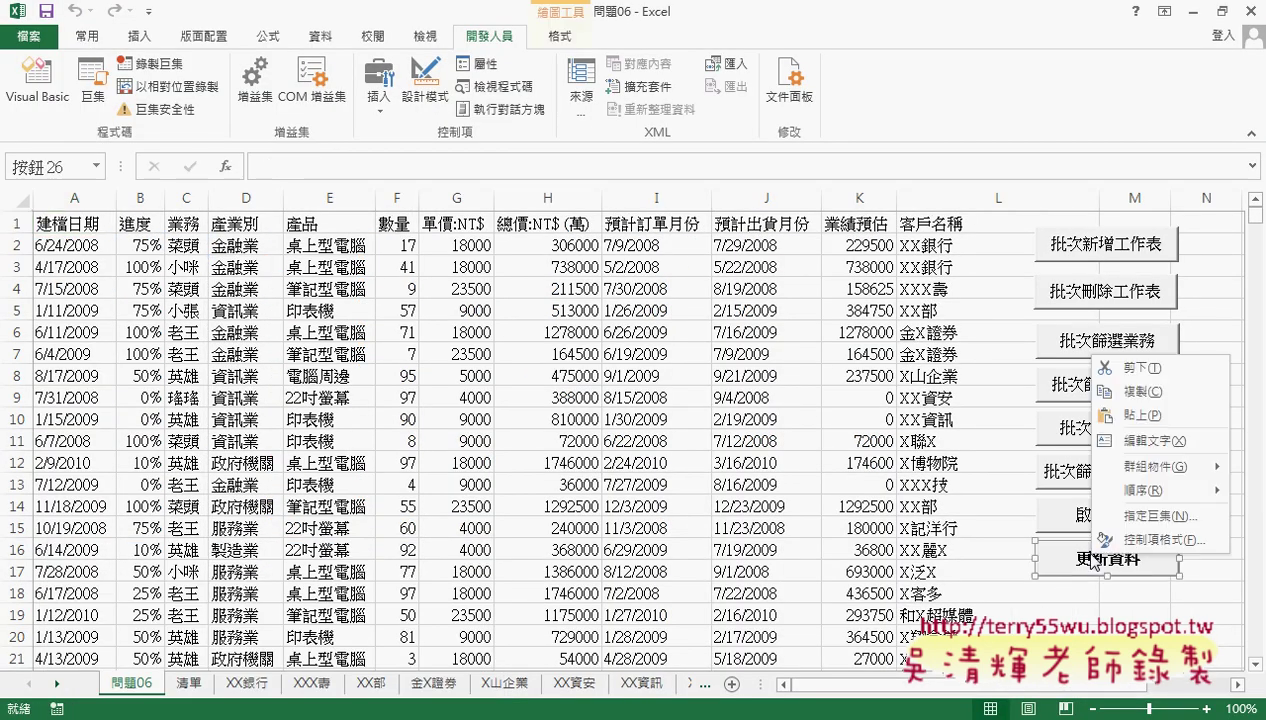
pyautogui.click(1160, 516)
pyautogui.click(1214, 374)
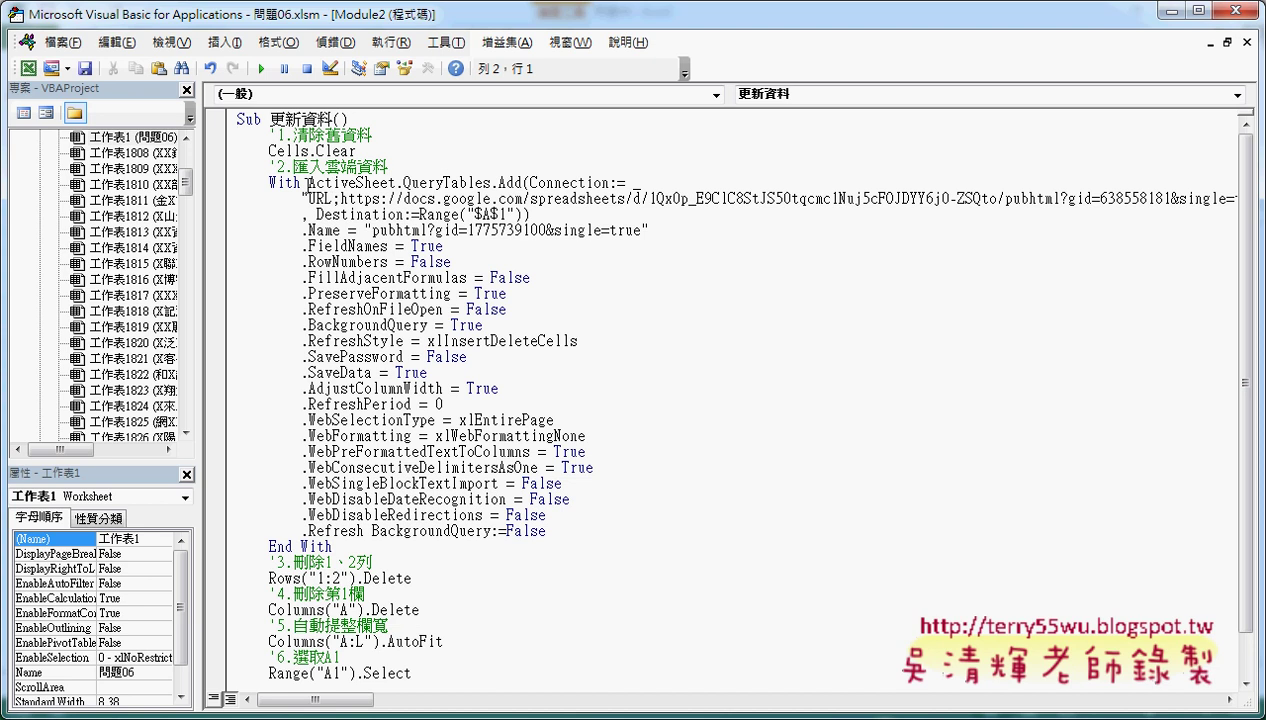
pyautogui.doubleClick(310, 183)
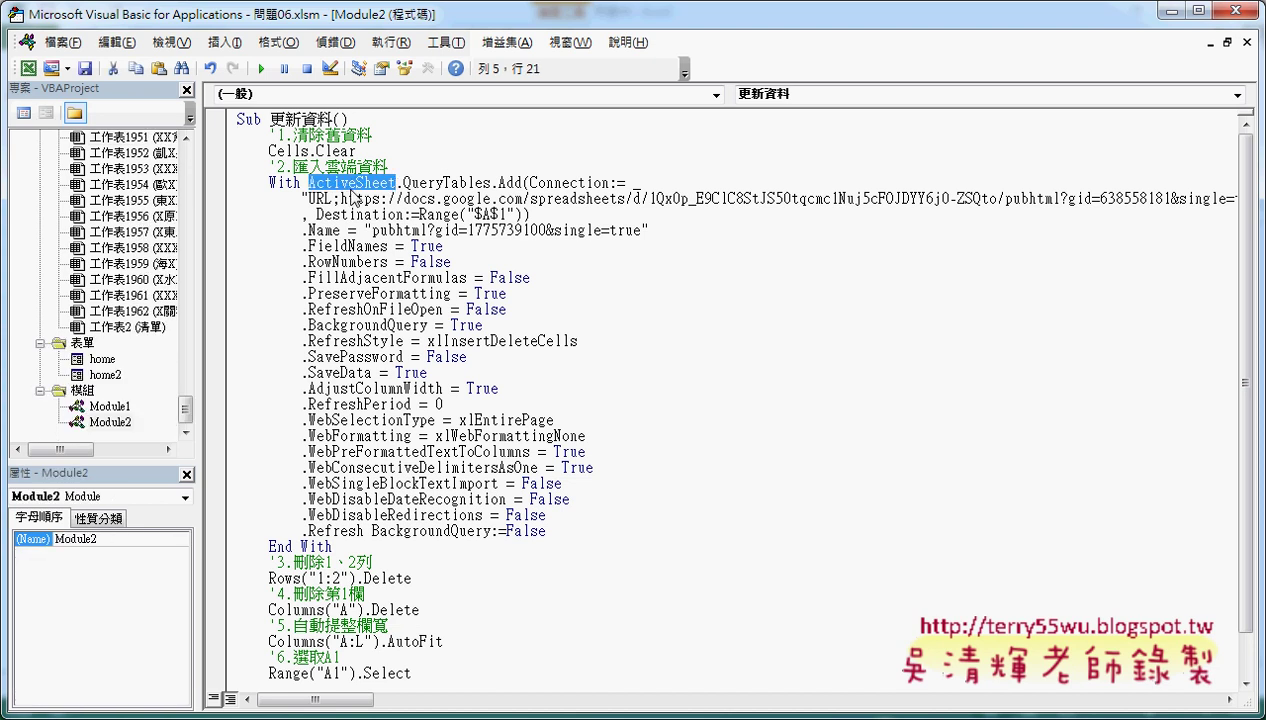
pyautogui.click(400, 183)
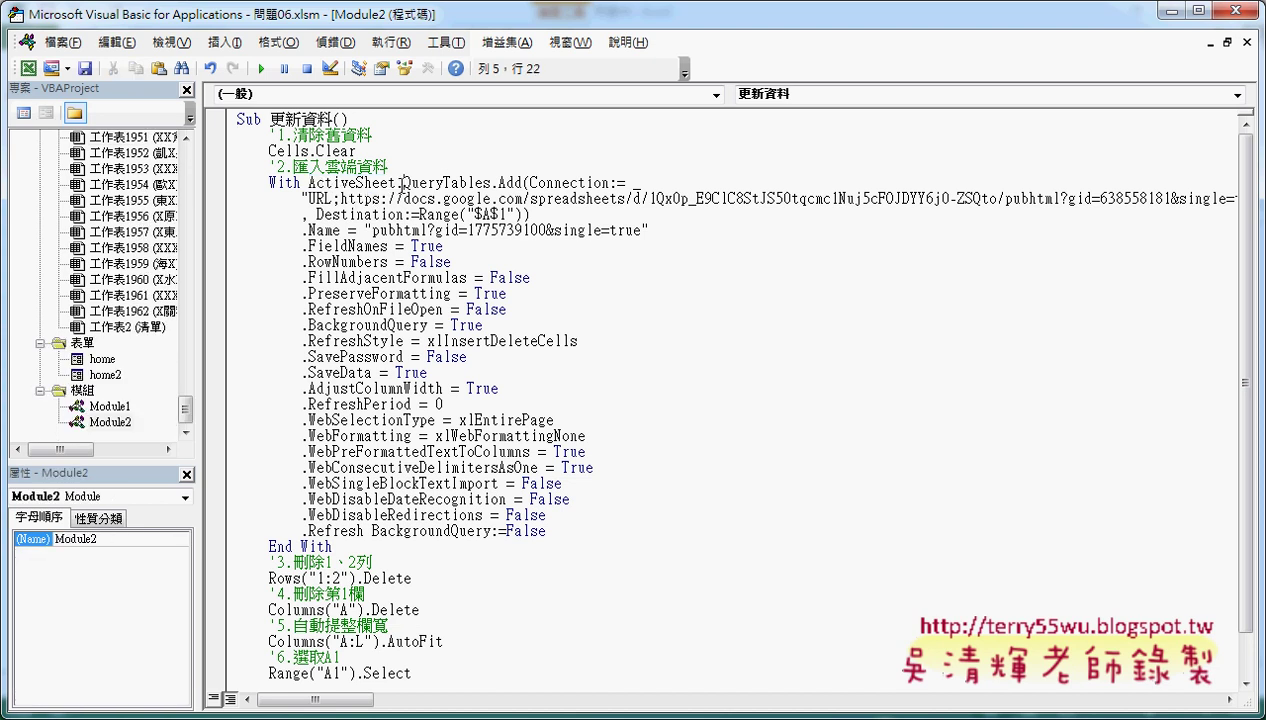
pyautogui.moveTo(403, 183); pyautogui.dragTo(491, 183)
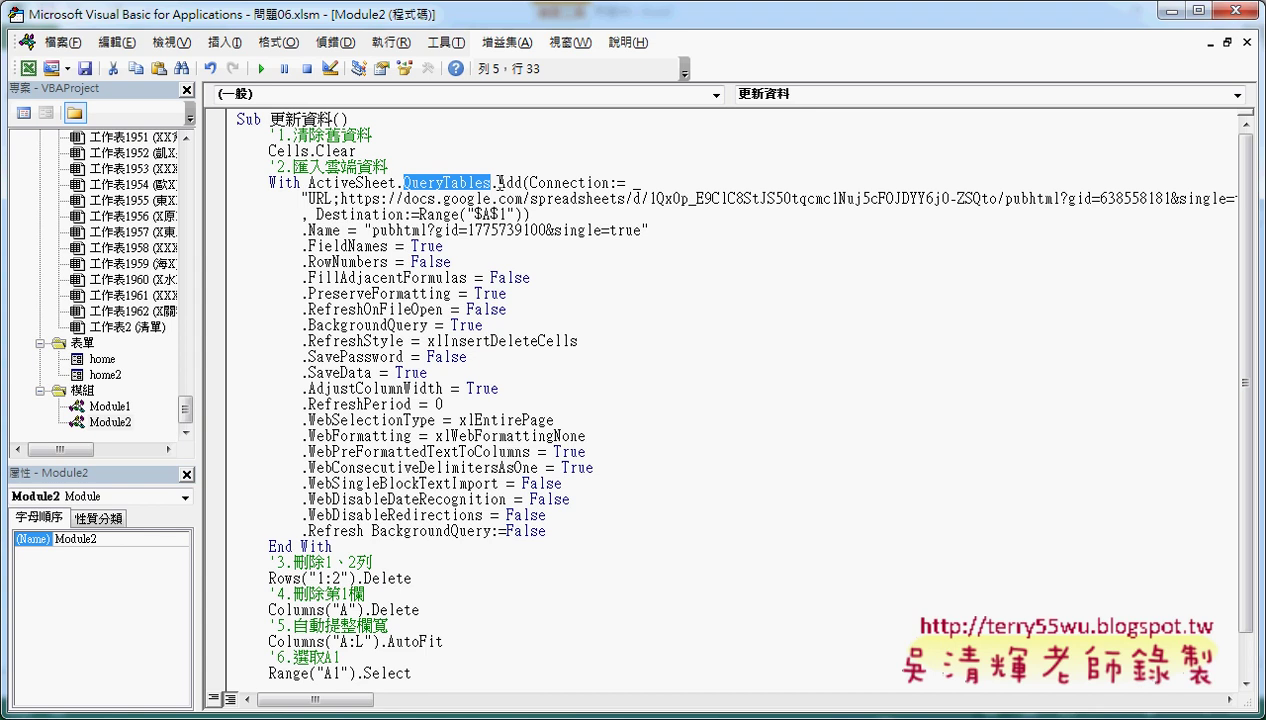
pyautogui.doubleClick(510, 183)
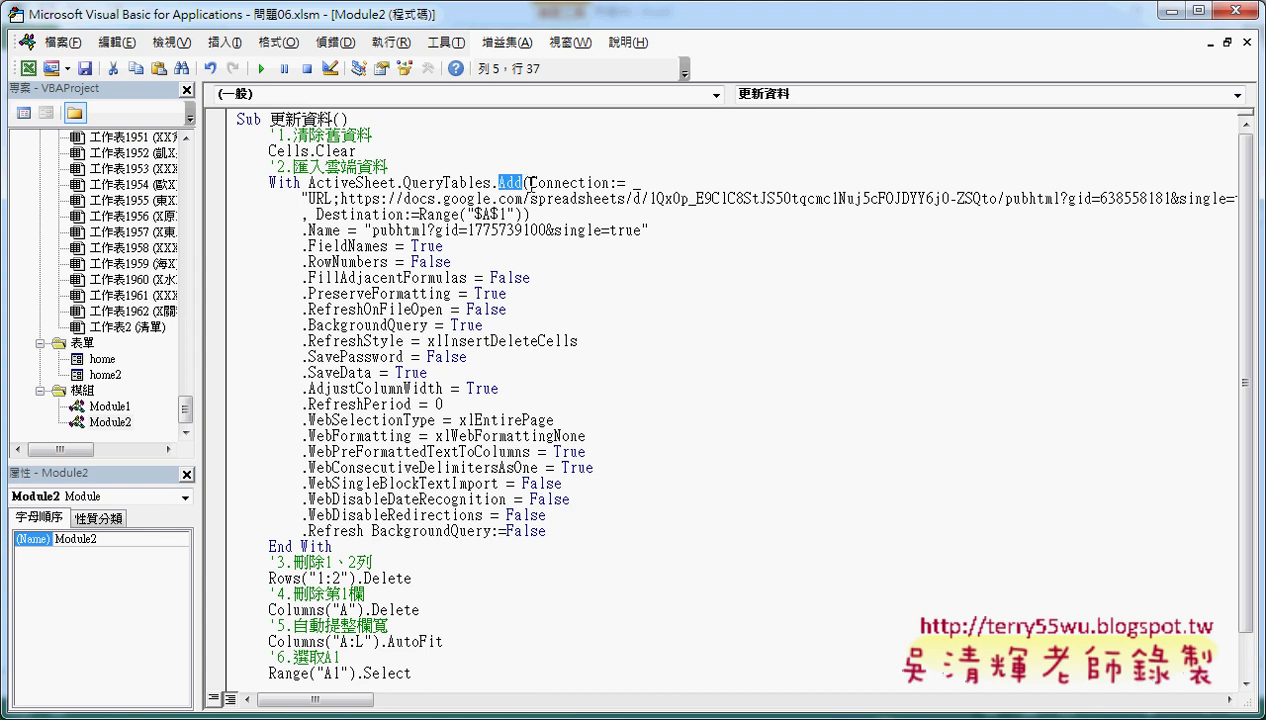
pyautogui.moveTo(530, 183); pyautogui.dragTo(612, 183)
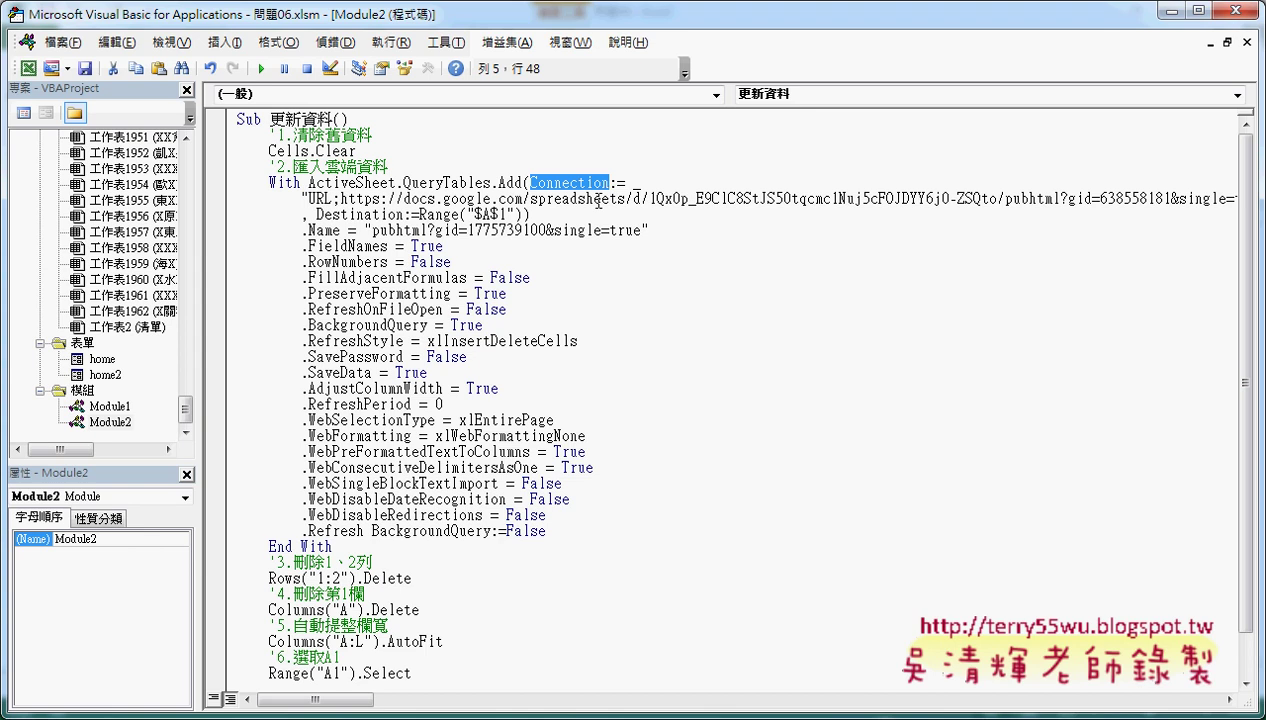
# Highlight the URL prefix, the published Google Sheets address, the $A$1 destination and WebFormatting
pyautogui.click(313, 198)
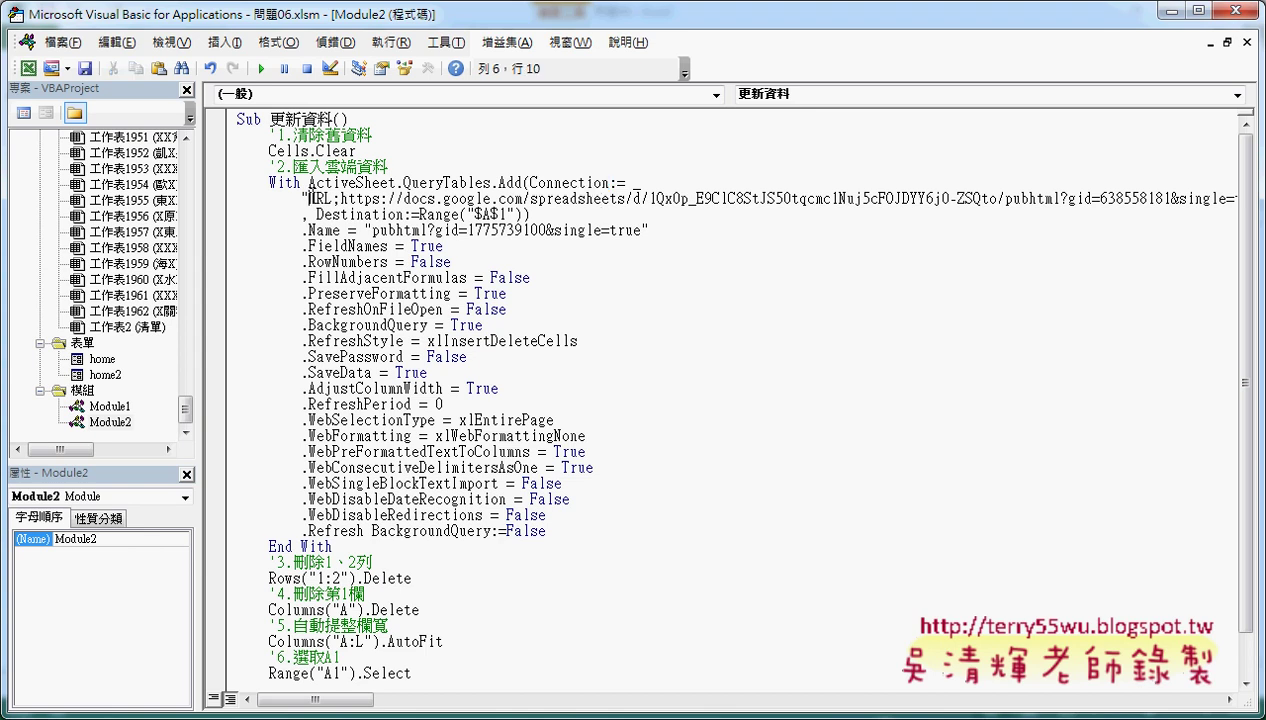
pyautogui.moveTo(309, 198); pyautogui.dragTo(333, 198)
pyautogui.moveTo(341, 198); pyautogui.dragTo(787, 199)
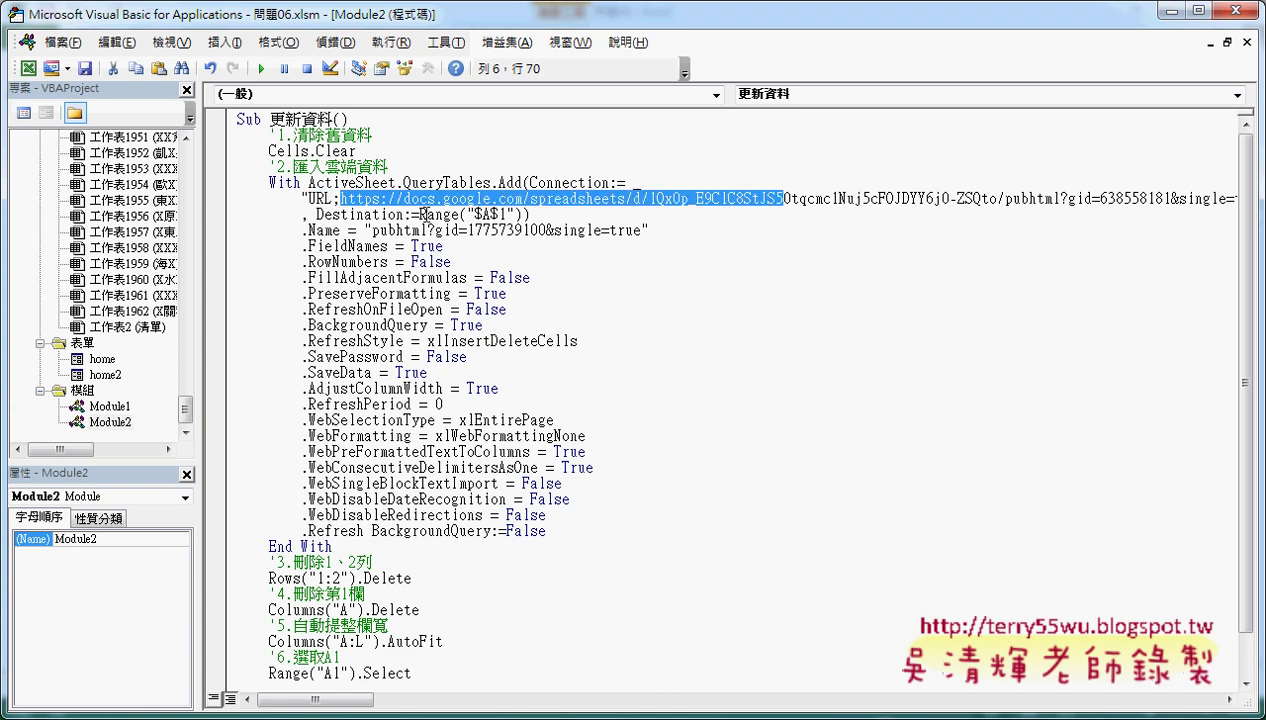
pyautogui.moveTo(466, 214); pyautogui.dragTo(518, 214)
pyautogui.click(490, 214)
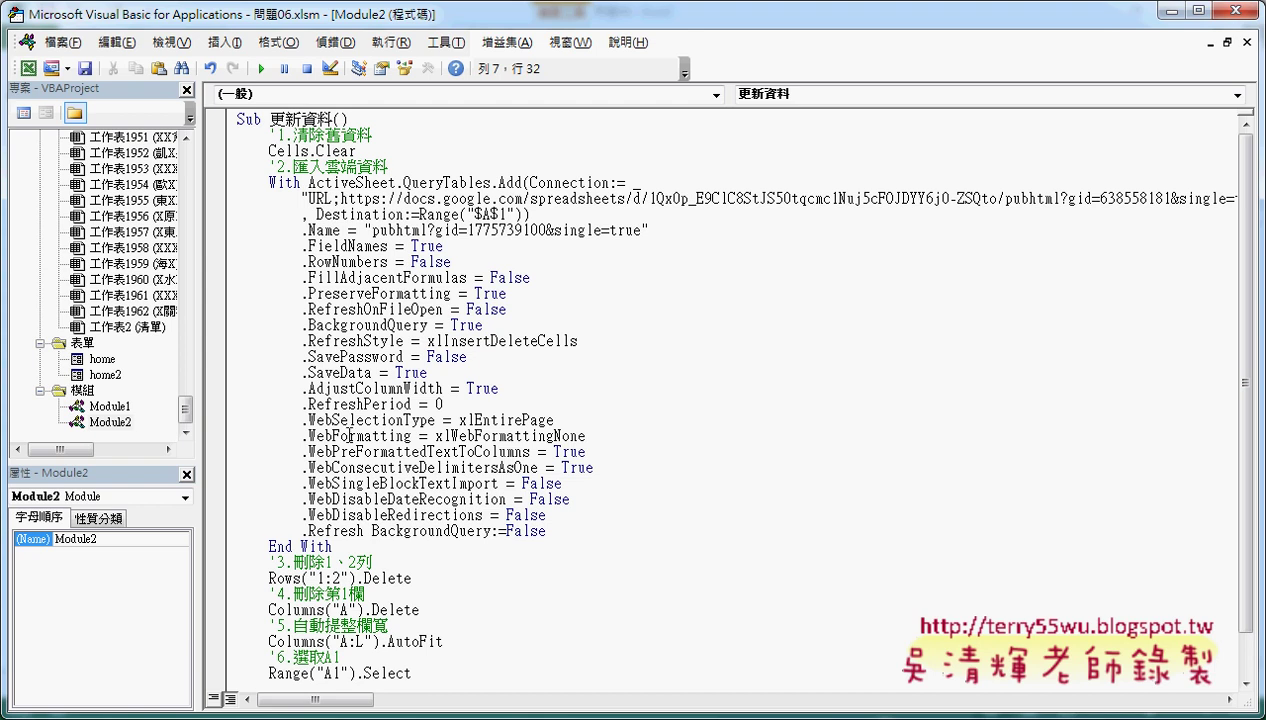
pyautogui.moveTo(331, 436)
pyautogui.mouseDown()
pyautogui.moveTo(308, 436)
pyautogui.moveTo(411, 436)
pyautogui.mouseUp()
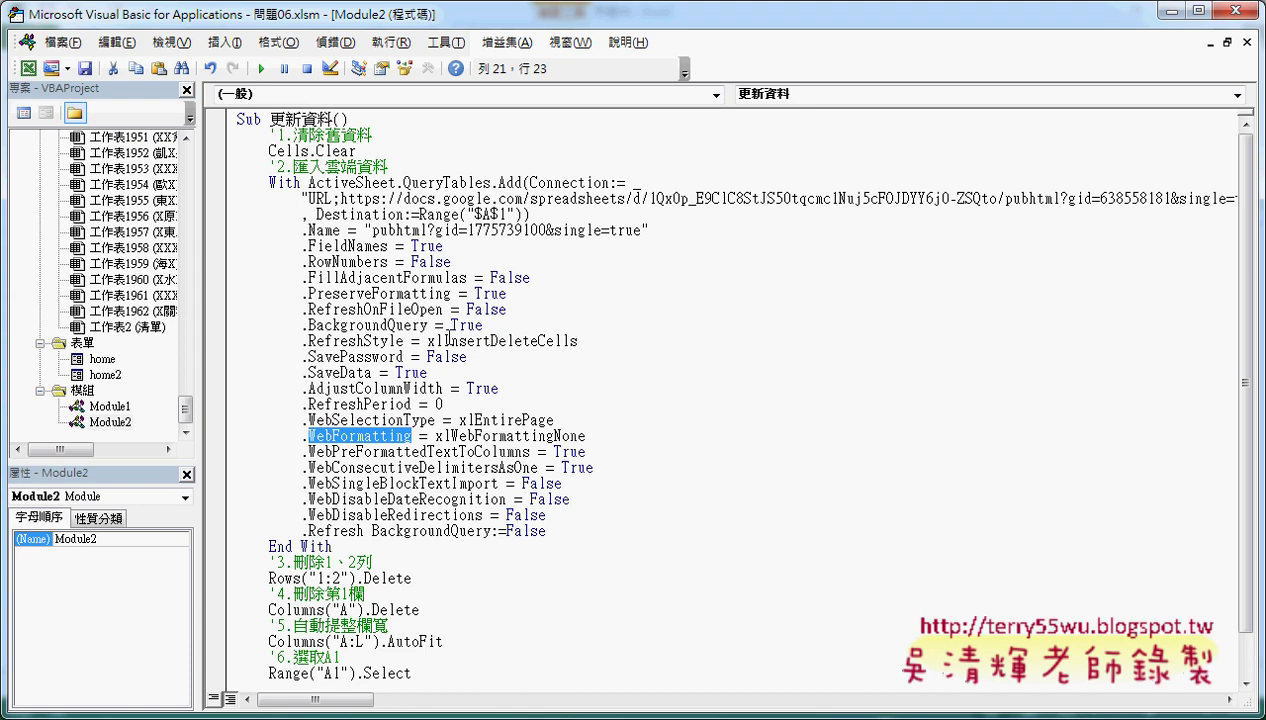
# Go over the Rows("1:2").Delete line piece by piece: Rows, ("1:2") and .Delete
pyautogui.scroll(-1, 485, 400)
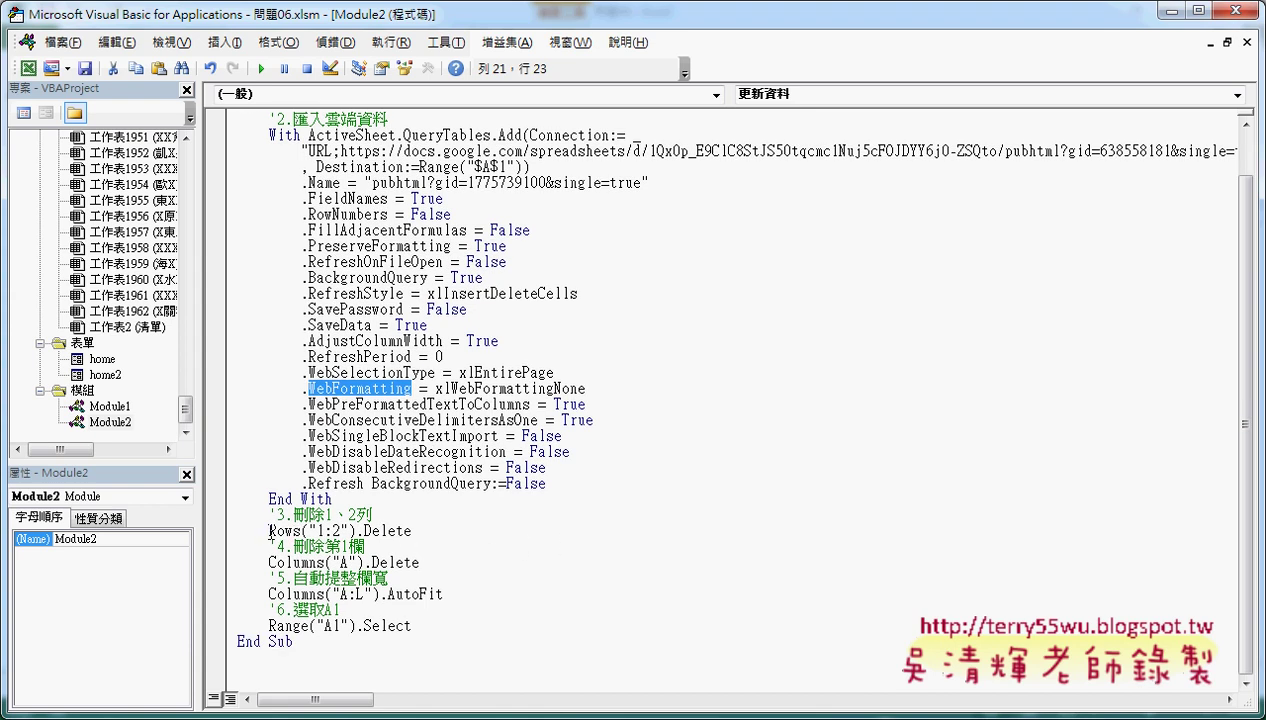
pyautogui.moveTo(265, 531); pyautogui.dragTo(418, 531)
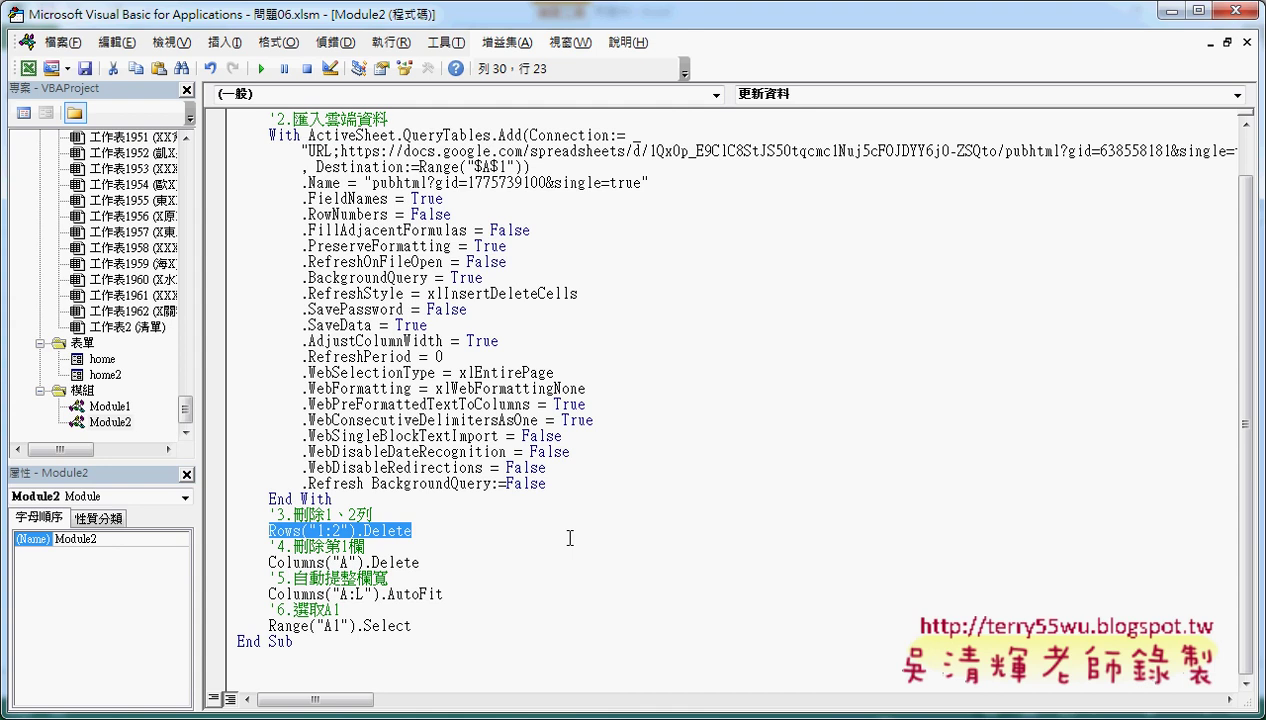
pyautogui.click(298, 530)
pyautogui.moveTo(270, 530); pyautogui.dragTo(300, 530)
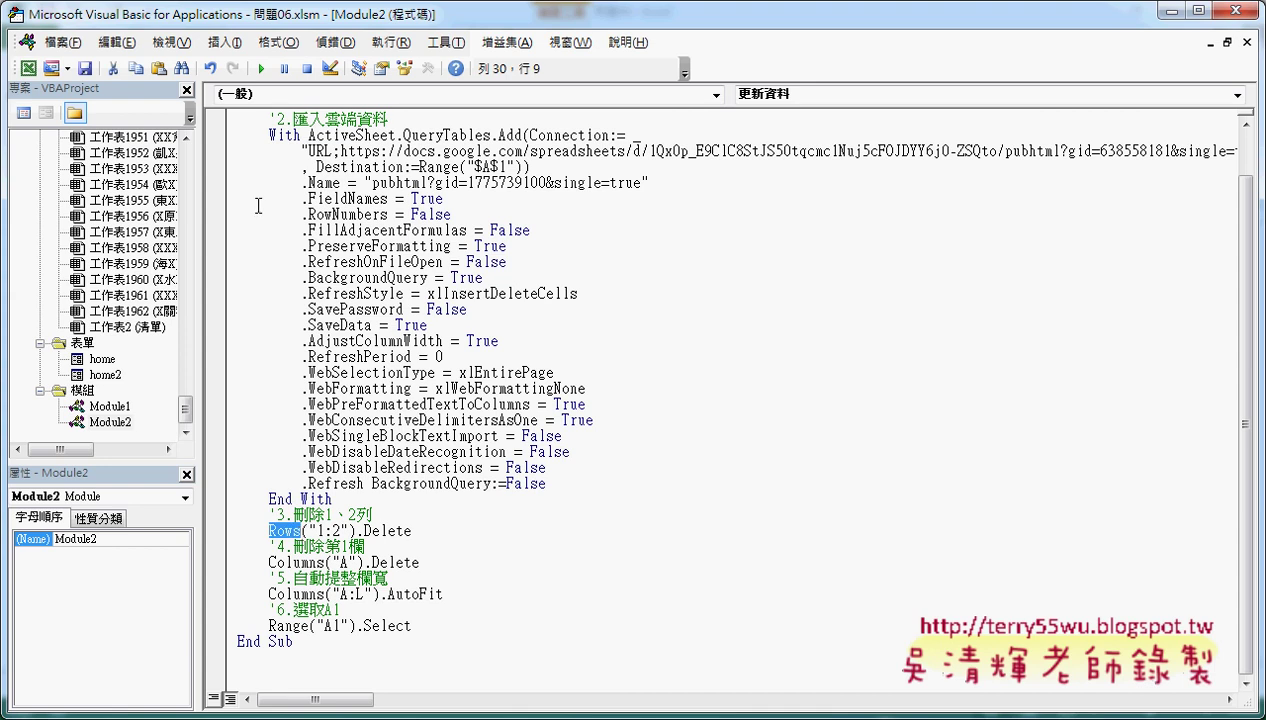
pyautogui.click(303, 530)
pyautogui.moveTo(304, 530); pyautogui.dragTo(355, 530)
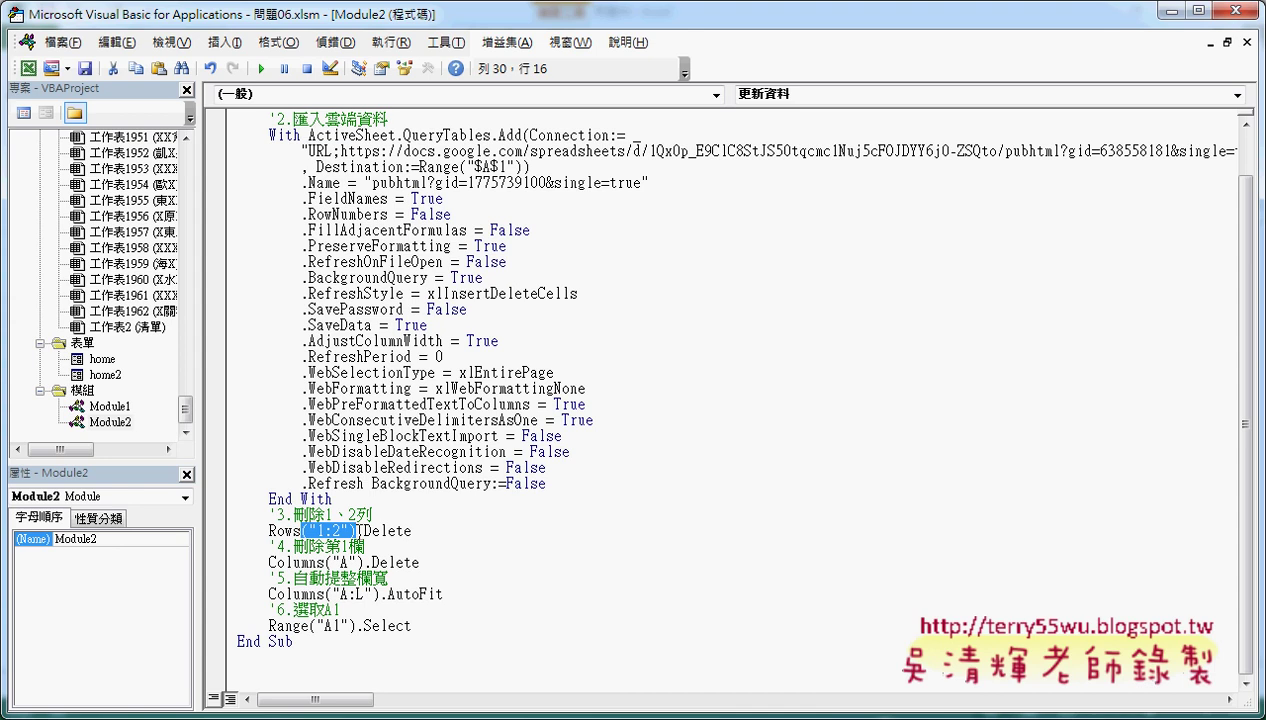
pyautogui.moveTo(356, 530); pyautogui.dragTo(411, 530)
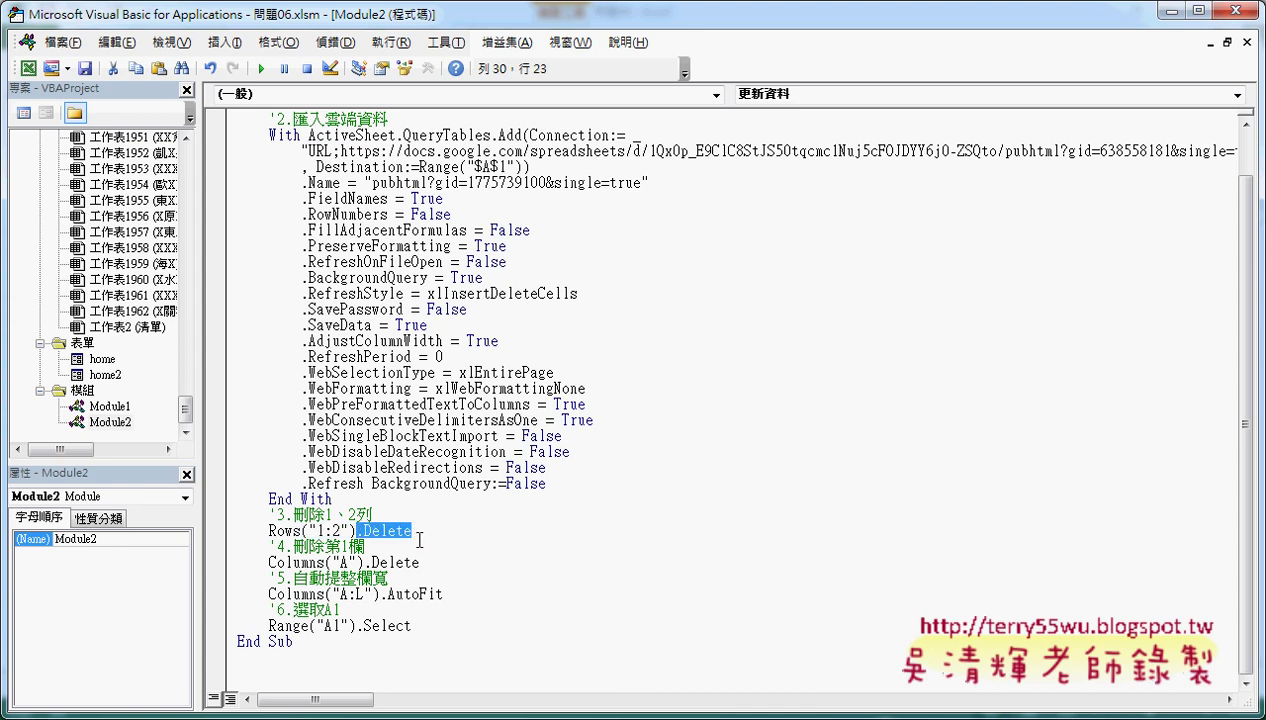
# Try 1 in place of "A" in Columns("A").Delete and undo it, review AutoFit, then place the editor beside the worksheet
pyautogui.moveTo(268, 562); pyautogui.dragTo(331, 562)
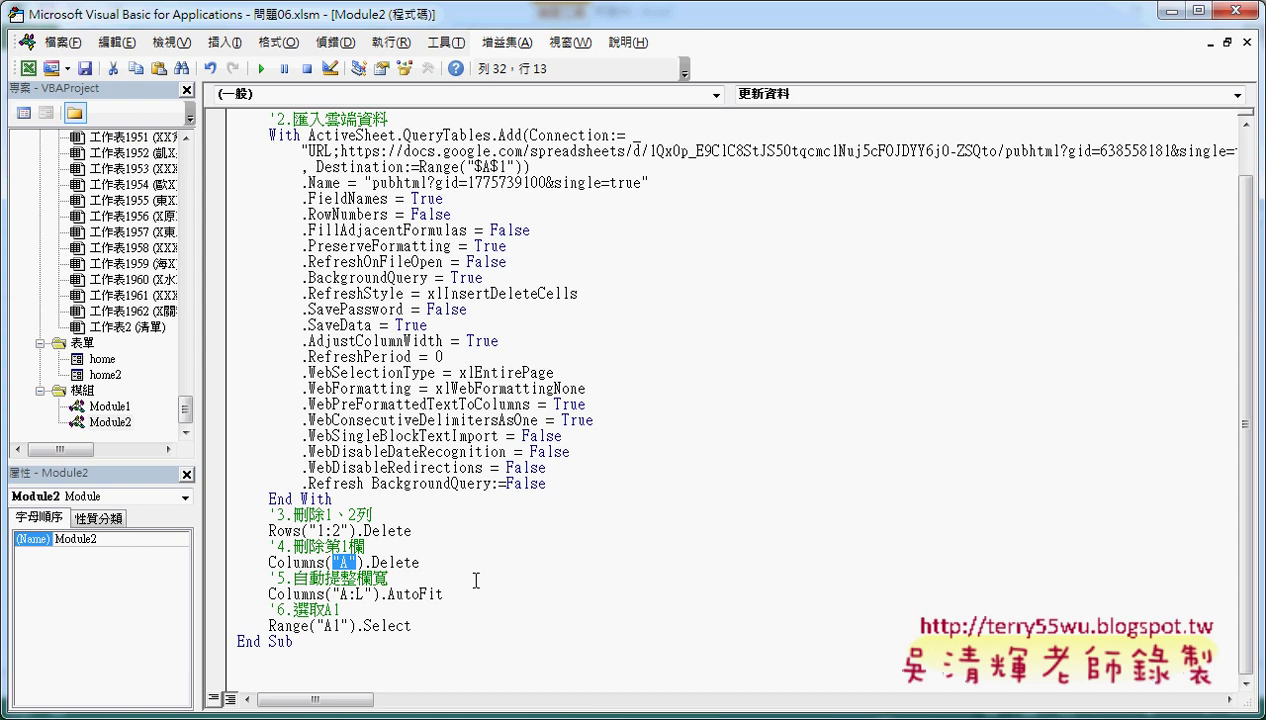
pyautogui.write('1')
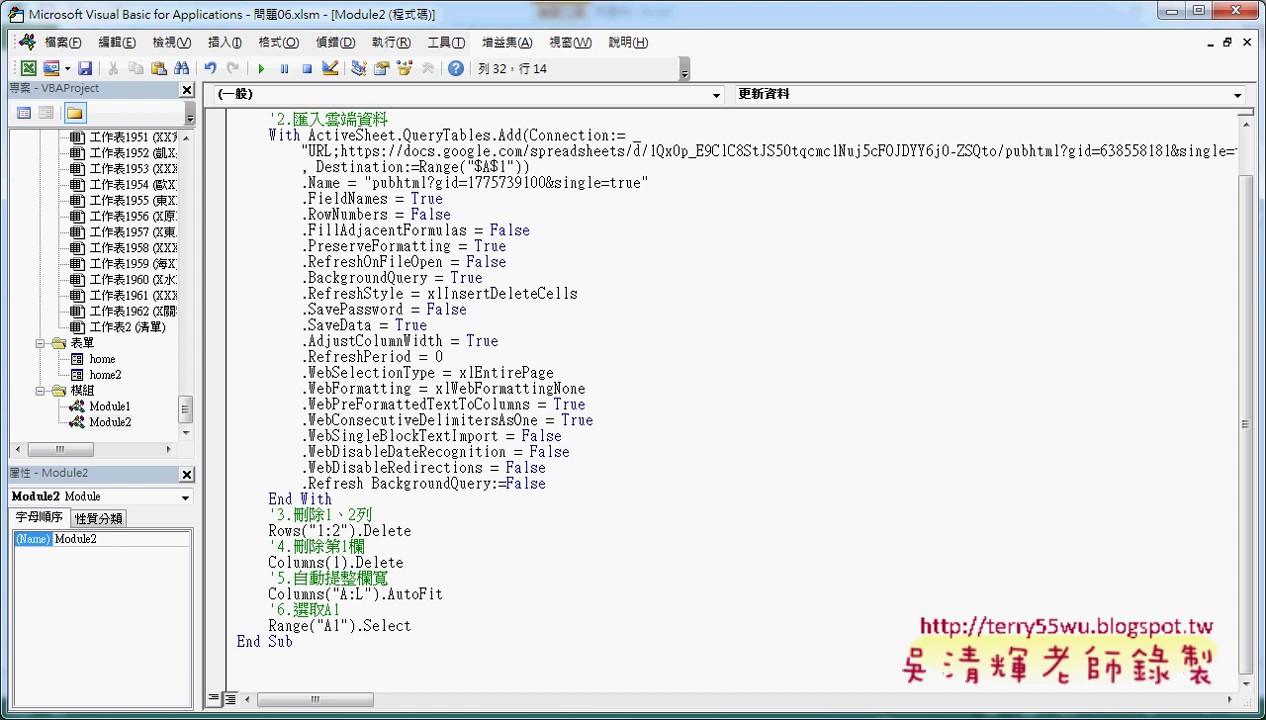
pyautogui.hotkey('ctrl', 'z')
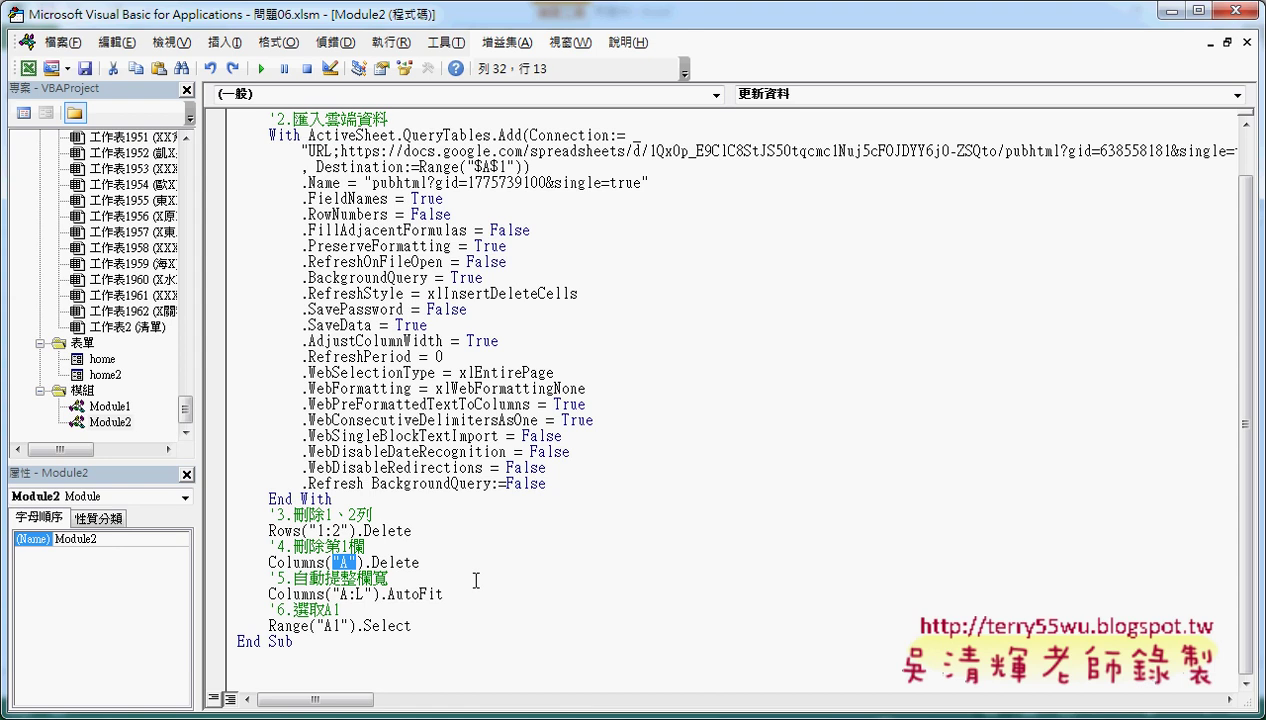
pyautogui.moveTo(443, 594); pyautogui.dragTo(267, 594)
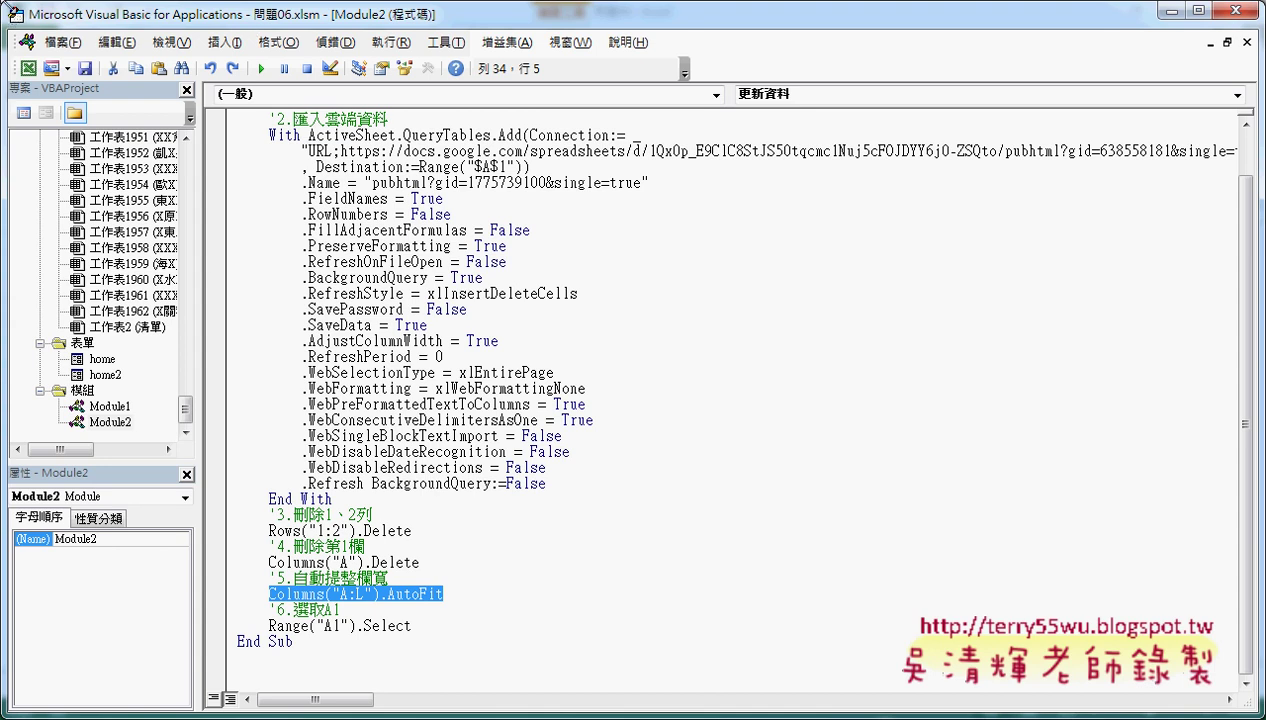
pyautogui.moveTo(14, 13); pyautogui.dragTo(362, 27)
# Set a breakpoint on the Cells.Clear line and run the macro up to it
pyautogui.click(812, 298)
pyautogui.scroll(1, 812, 298)
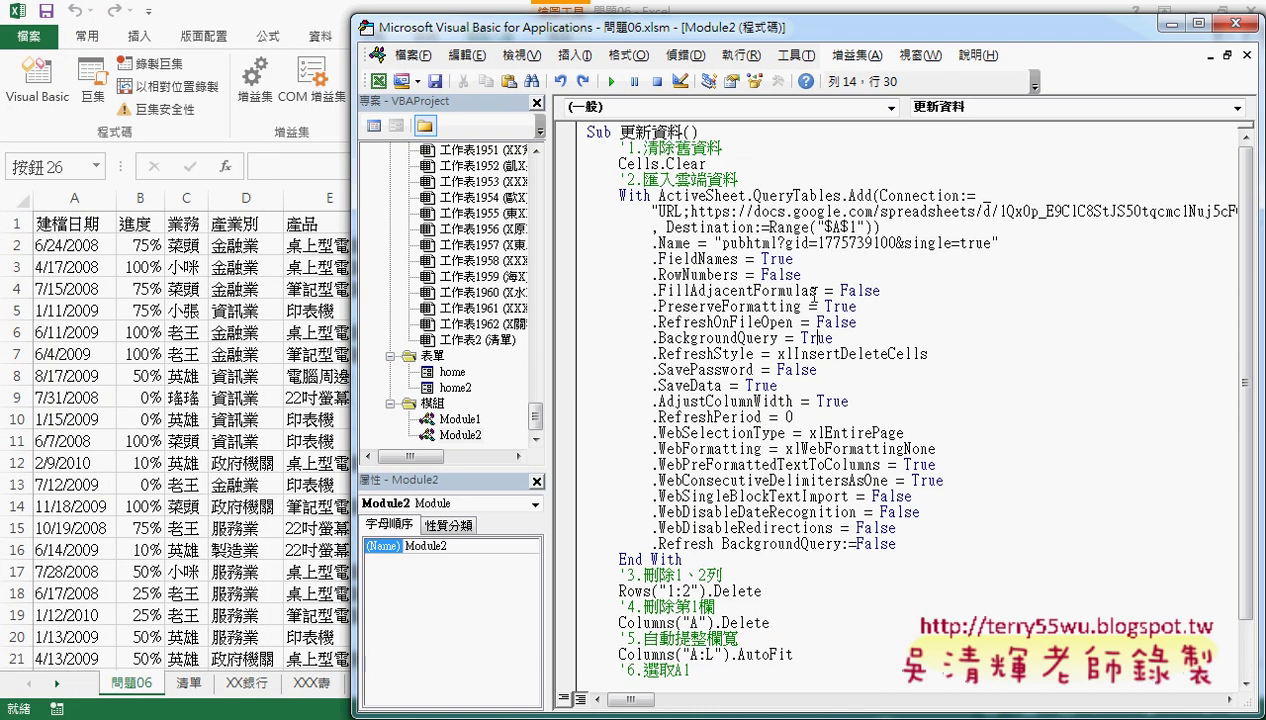
pyautogui.click(722, 179)
pyautogui.click(566, 163)
pyautogui.click(611, 81)
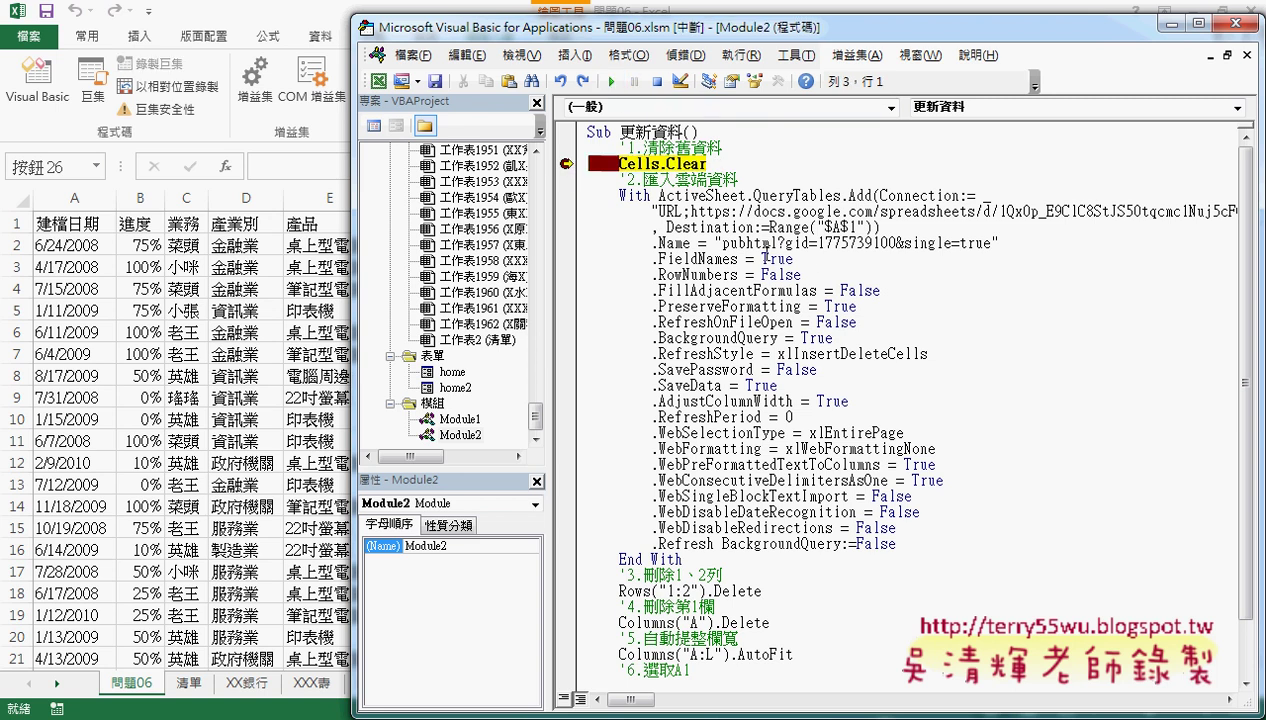
# Step through clearing the sheet and the web query import settings with F8
pyautogui.press('F8')
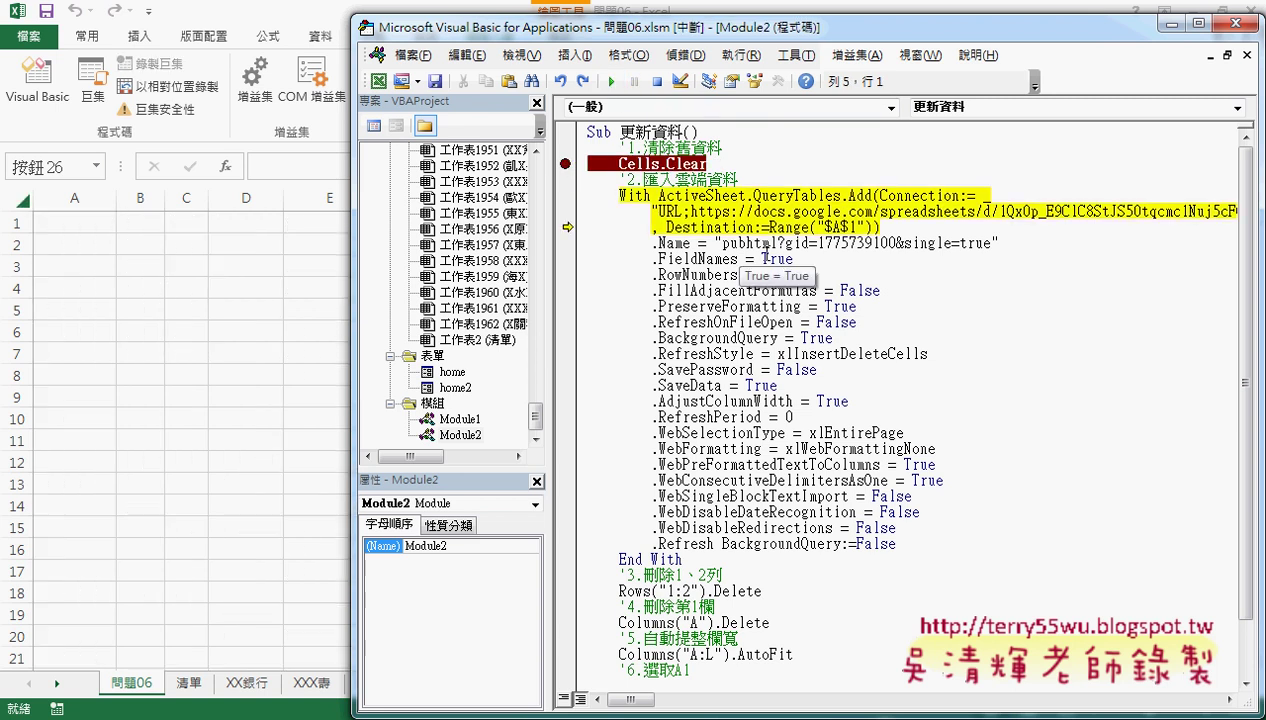
pyautogui.press('F8')
pyautogui.press('F8')
pyautogui.press('F8')
pyautogui.press('F8')
pyautogui.press('F8')
pyautogui.press('F8')
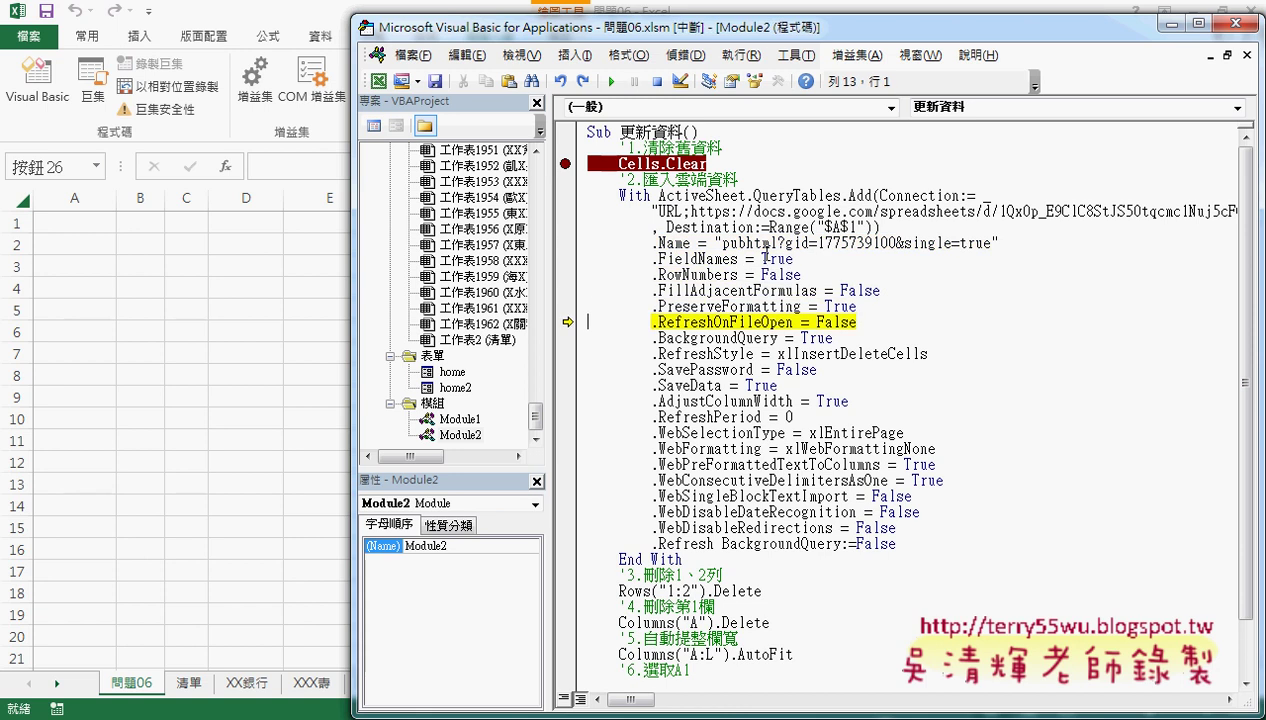
pyautogui.press('F8')
pyautogui.press('F8')
pyautogui.press('F8')
pyautogui.press('F8')
pyautogui.press('F8')
pyautogui.press('F8')
pyautogui.press('F8')
pyautogui.press('F8')
pyautogui.press('F8')
pyautogui.press('F8')
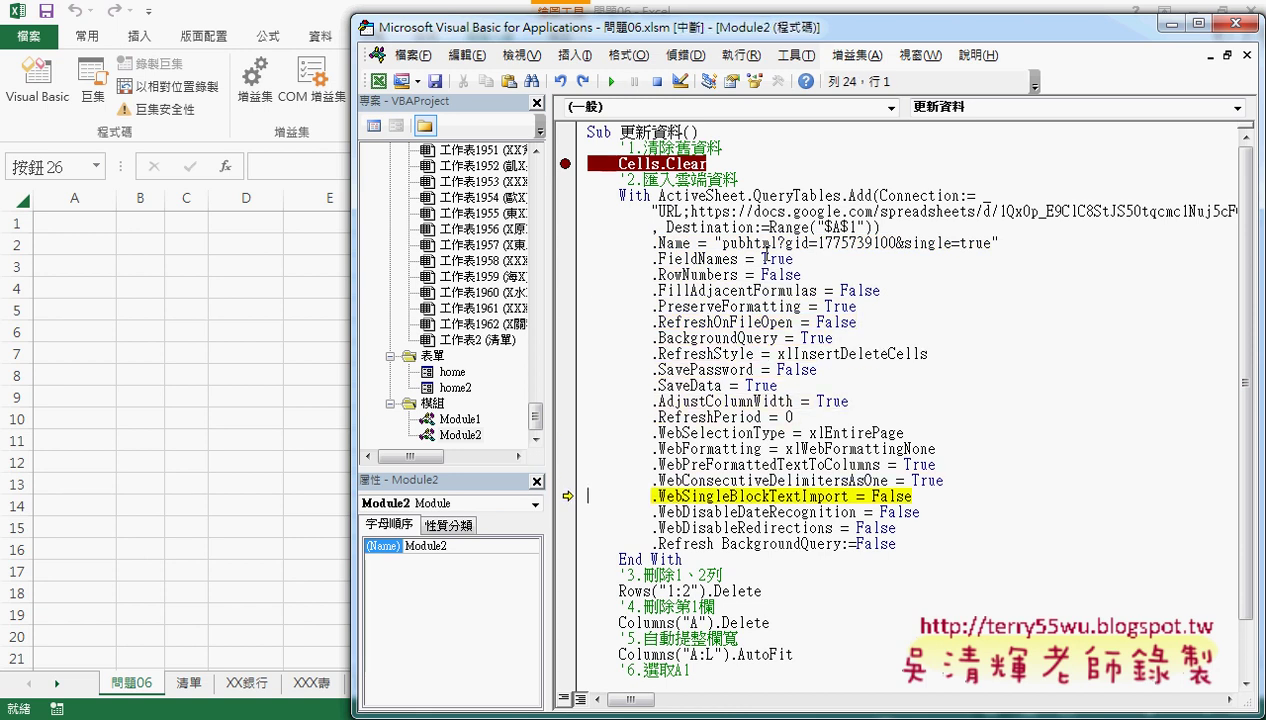
pyautogui.press('F8')
pyautogui.press('F8')
pyautogui.press('F8')
pyautogui.press('F8')
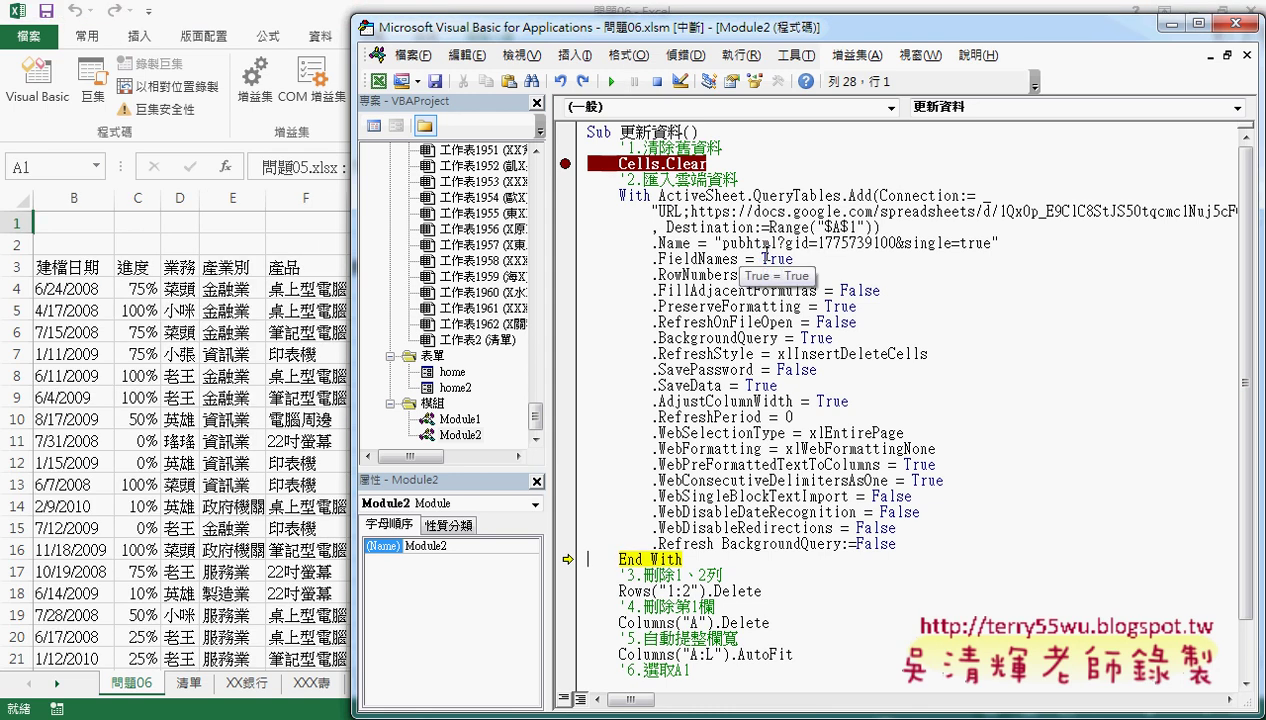
pyautogui.press('F8')
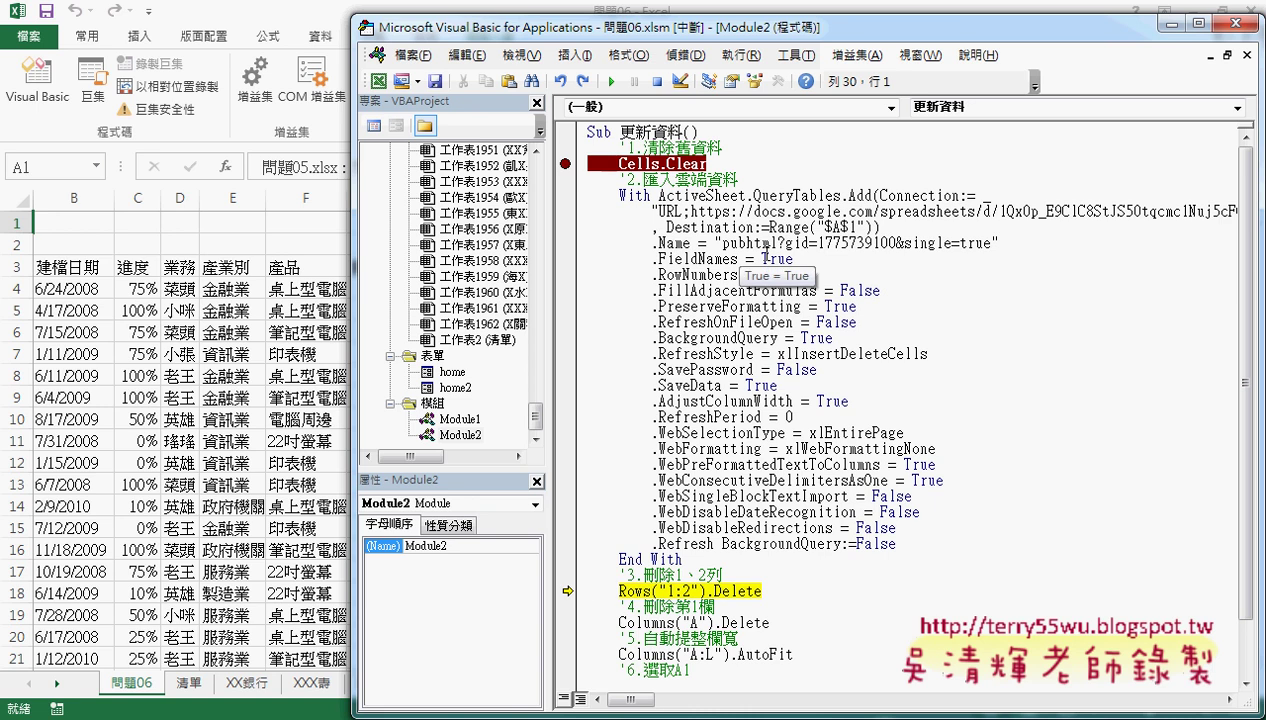
# Step through deleting rows 1:2 and column A, autofitting A:L, and selecting A1 until End Sub
pyautogui.press('F8')
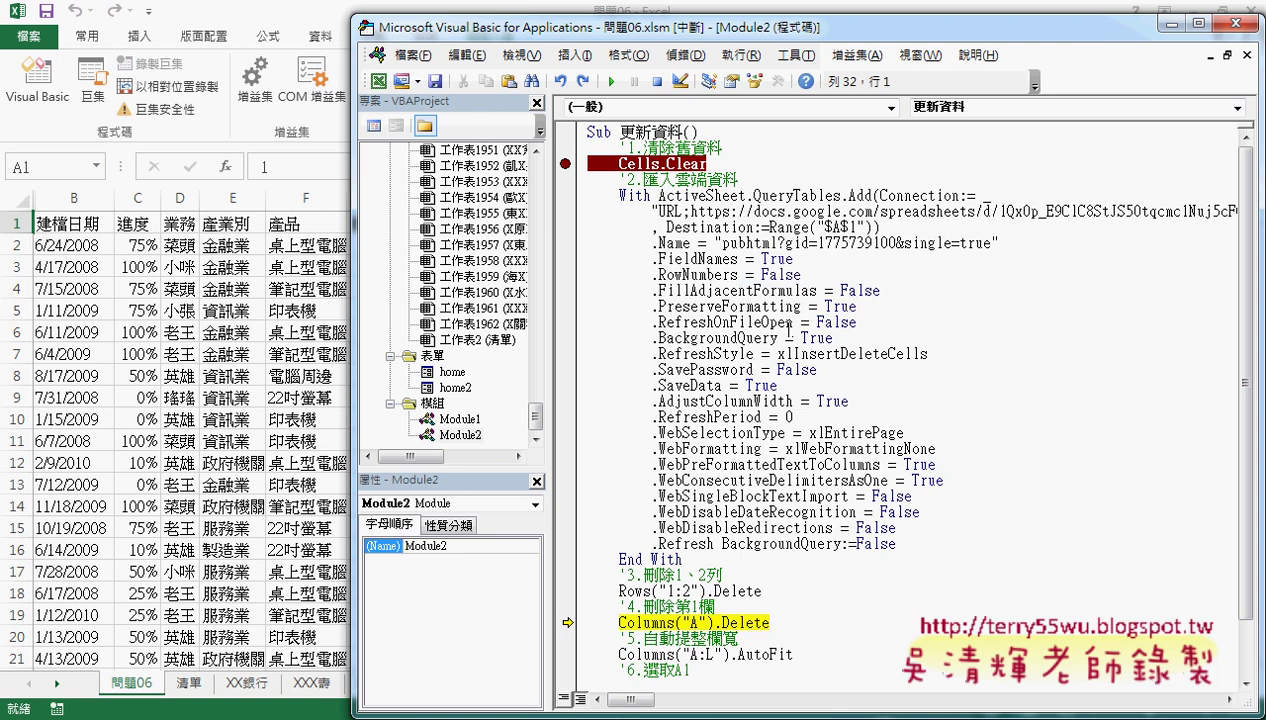
pyautogui.press('F8')
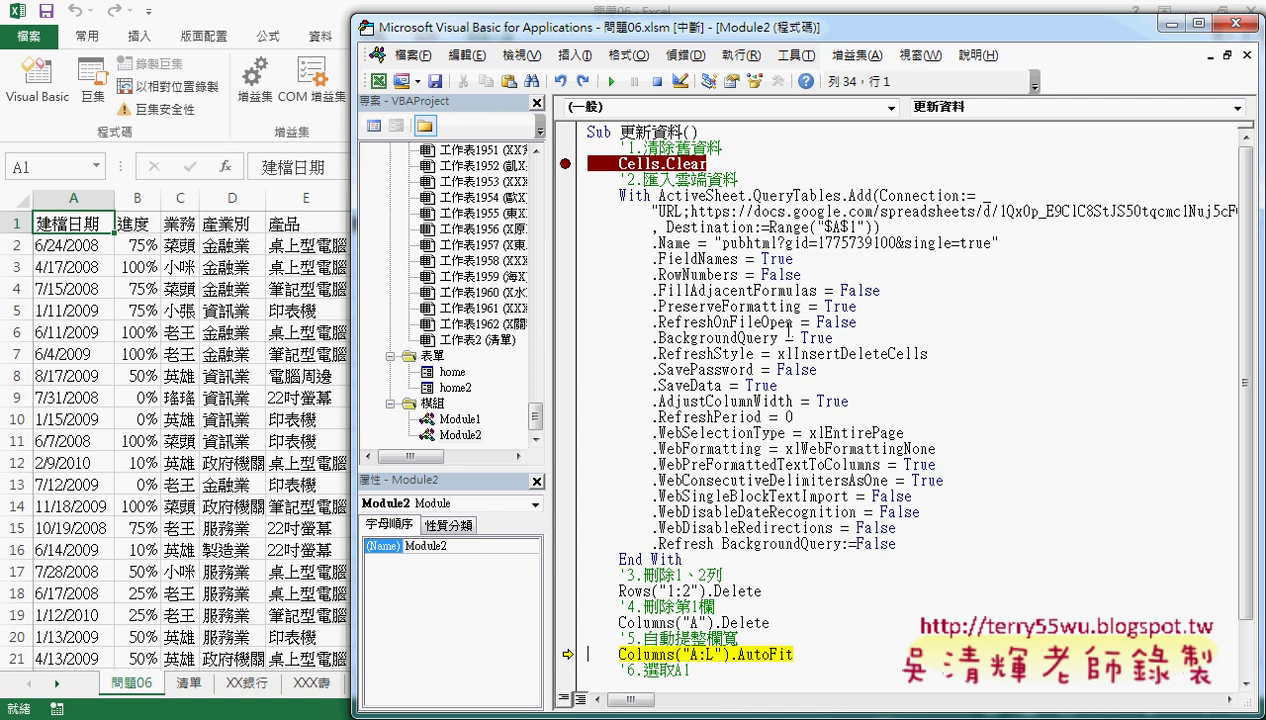
pyautogui.press('F8')
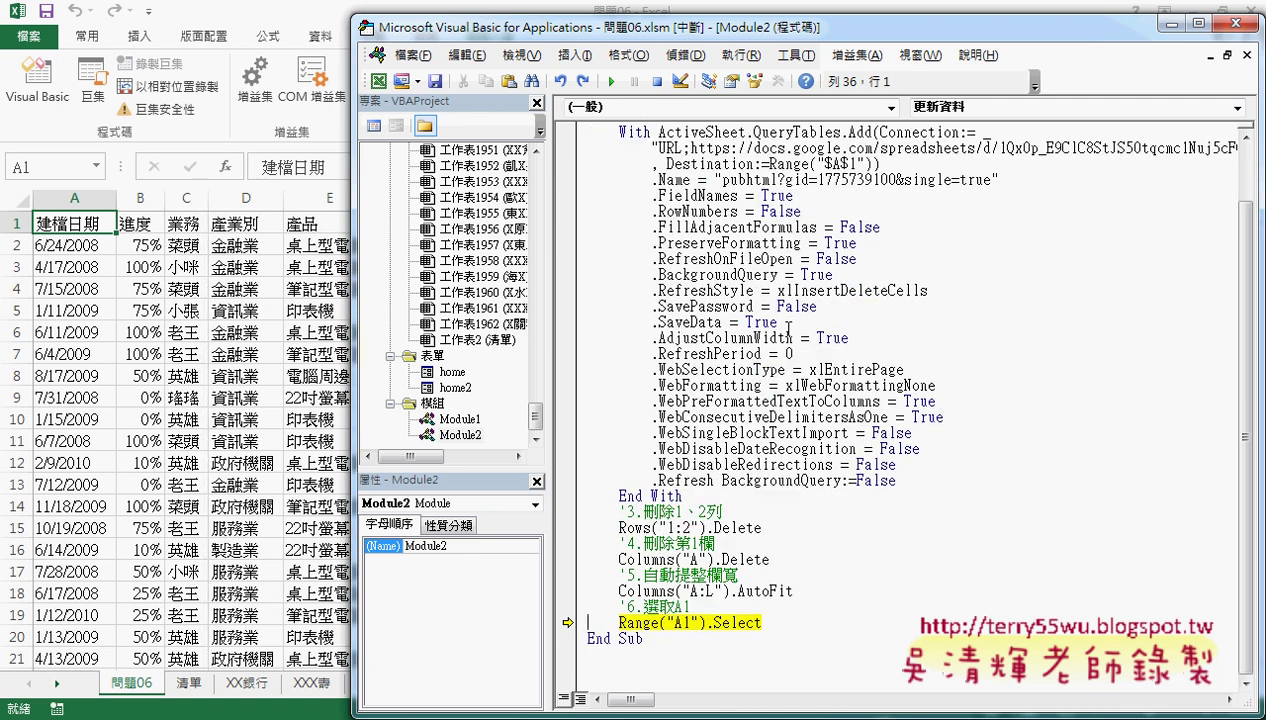
pyautogui.press('F8')
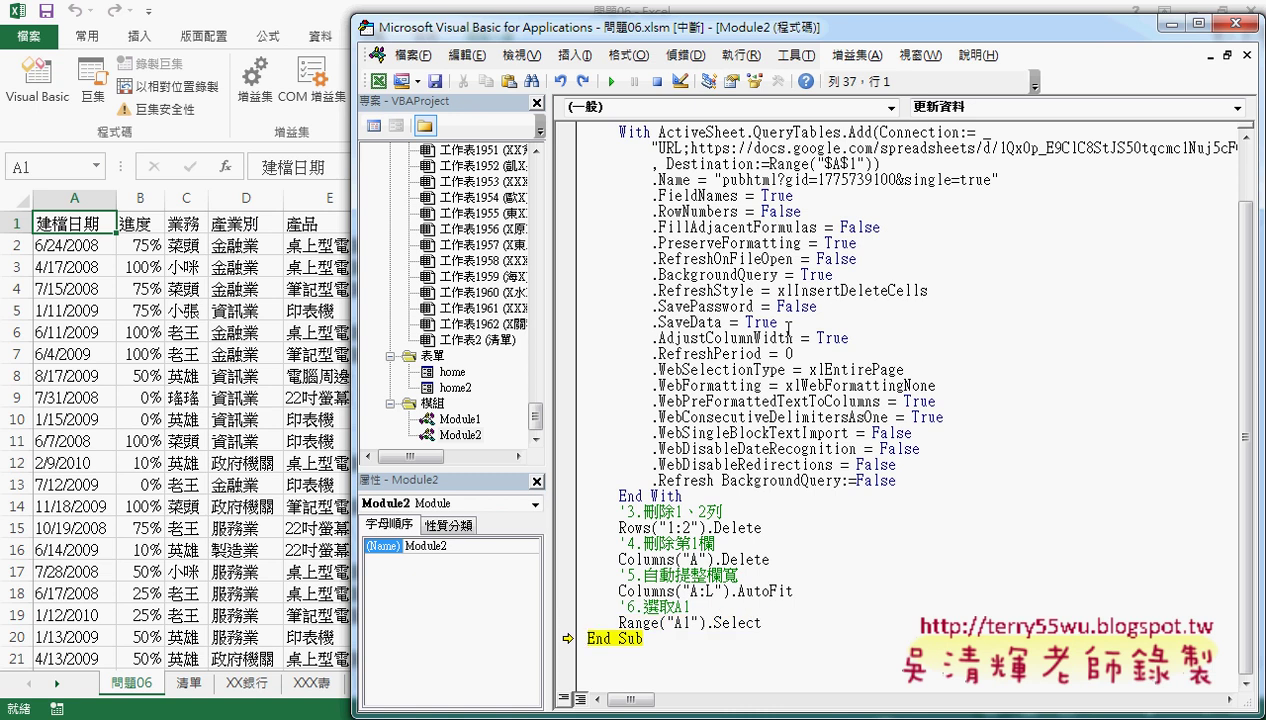
pyautogui.press('F8')
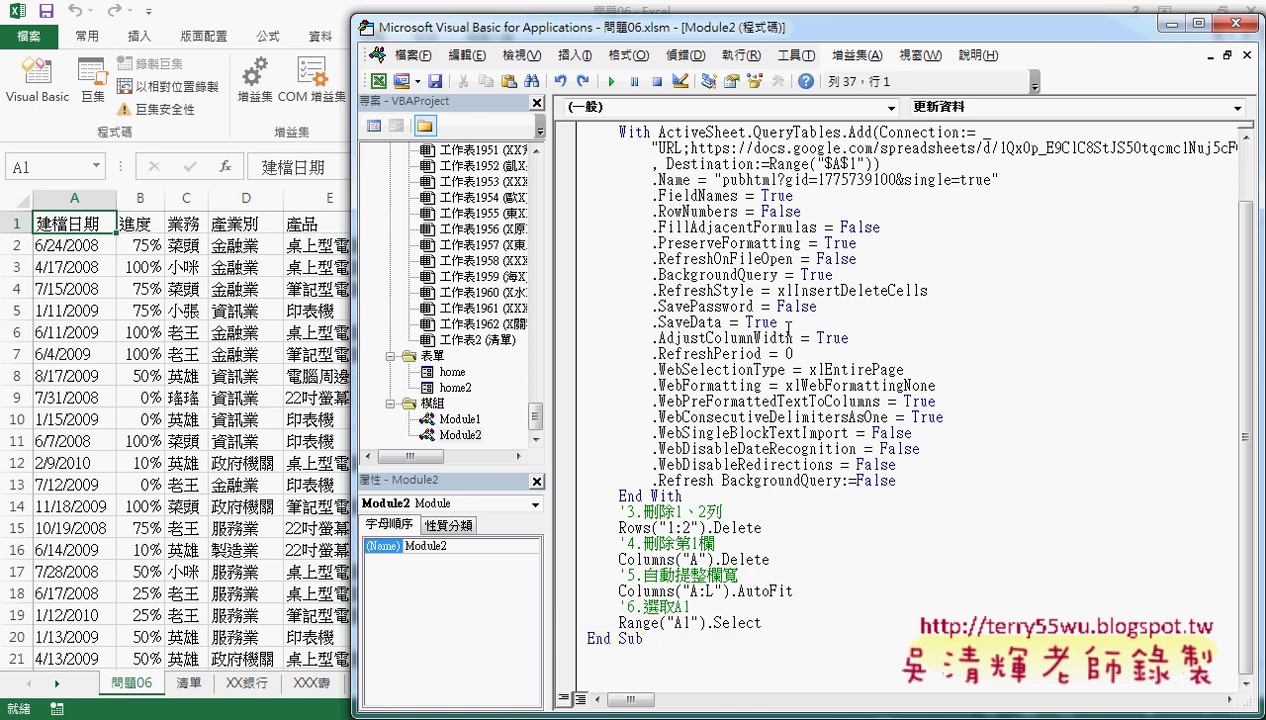
# Close the VBA editor, run 更新資料 from its sheet button, and continue past the Cells.Clear breakpoint
pyautogui.click(1244, 22)
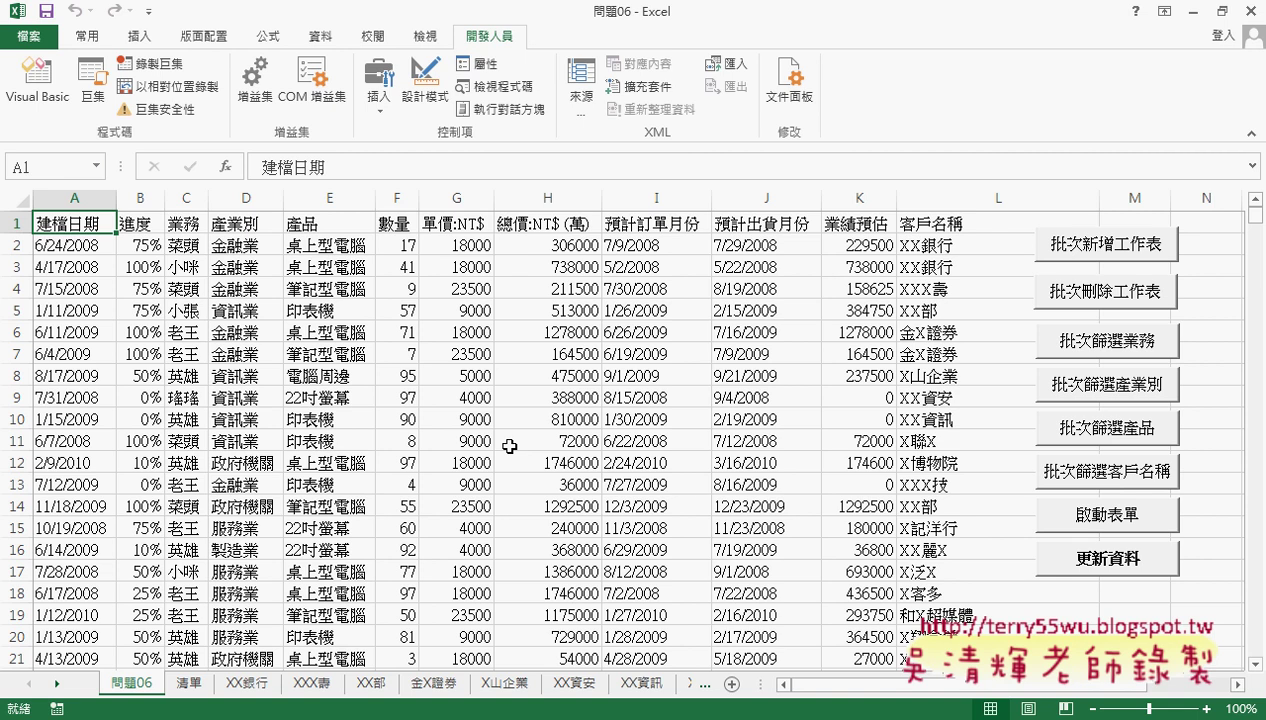
pyautogui.click(1090, 557)
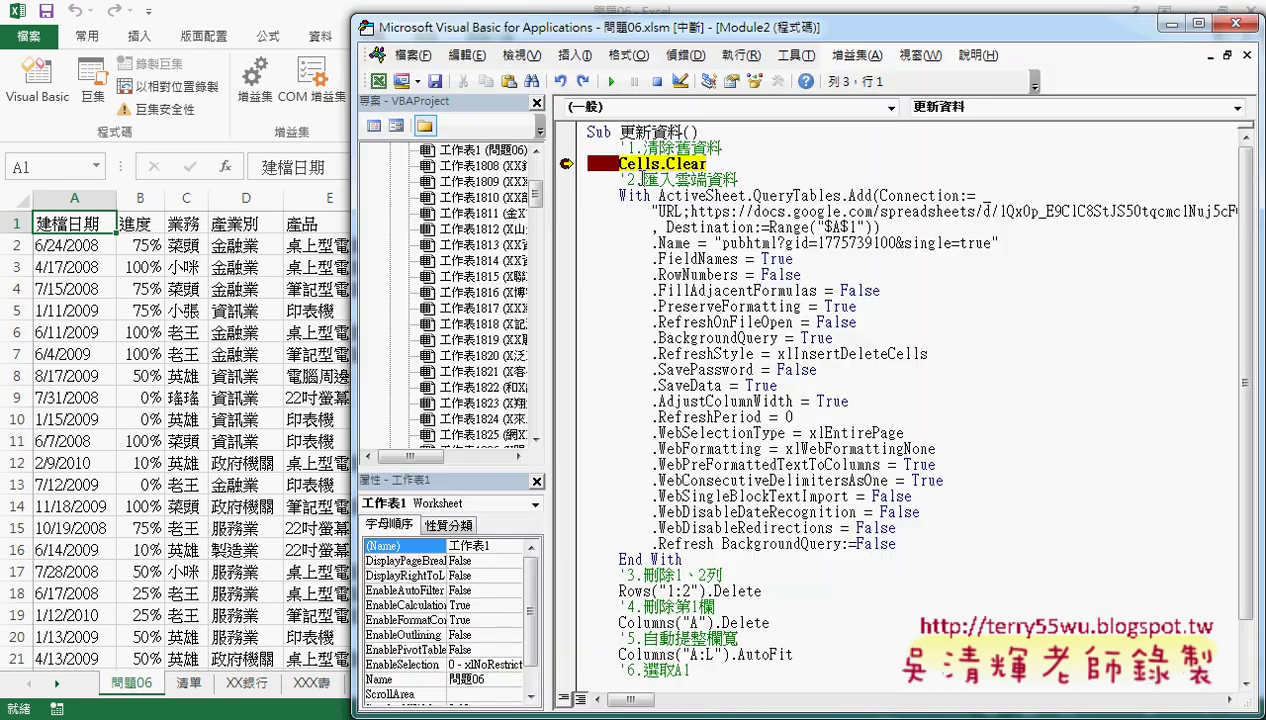
pyautogui.click(611, 81)
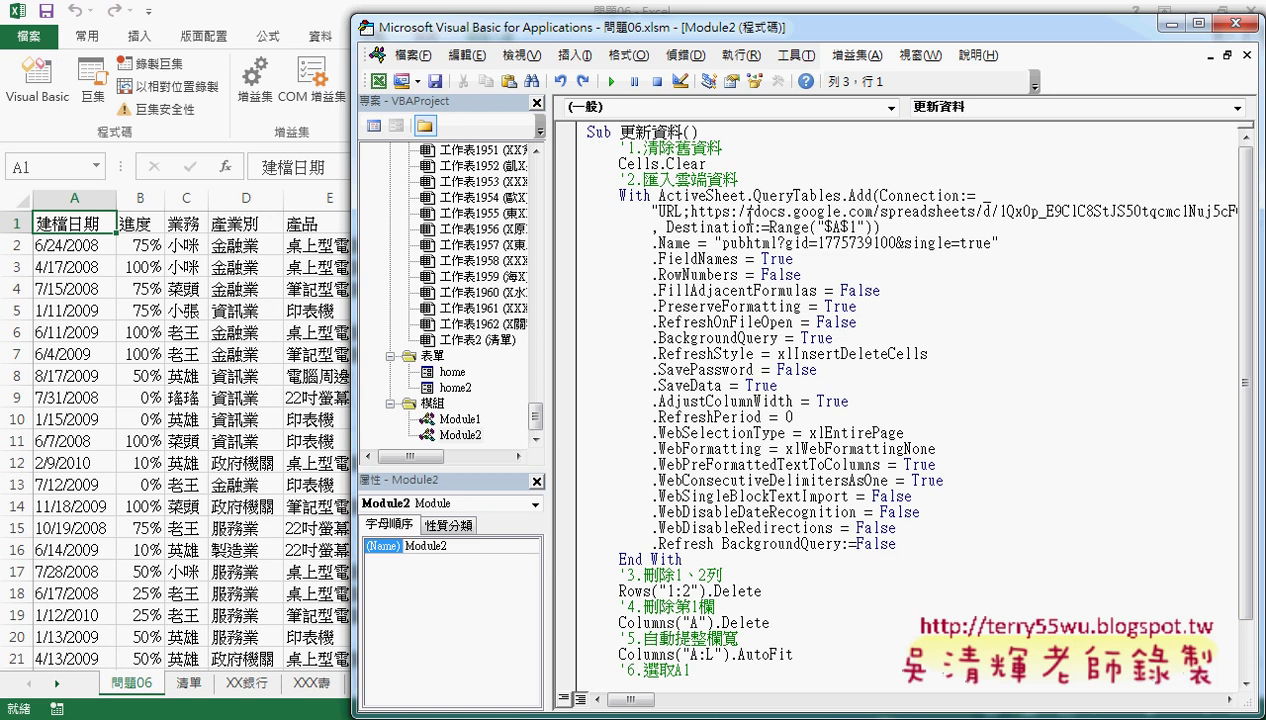
# Open 檔案 > 發佈到網路 for the 問題05.xlsx spreadsheet
pyautogui.click(1237, 23)
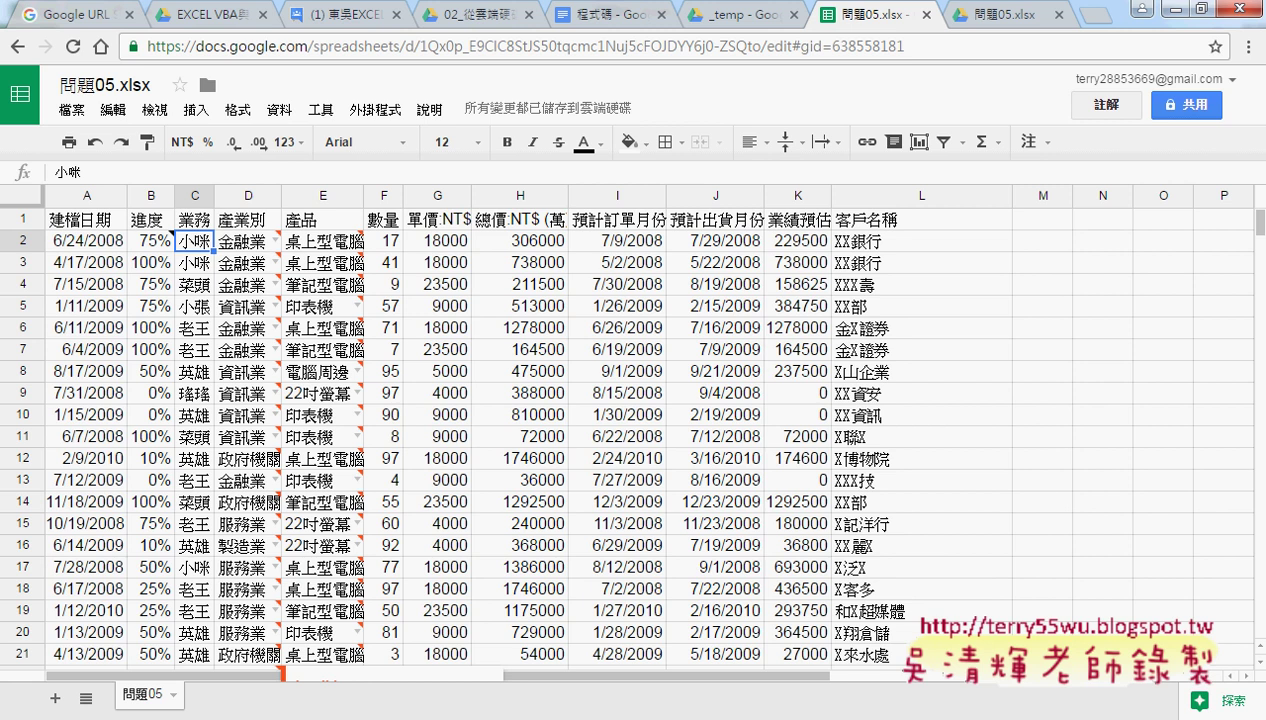
pyautogui.click(79, 114)
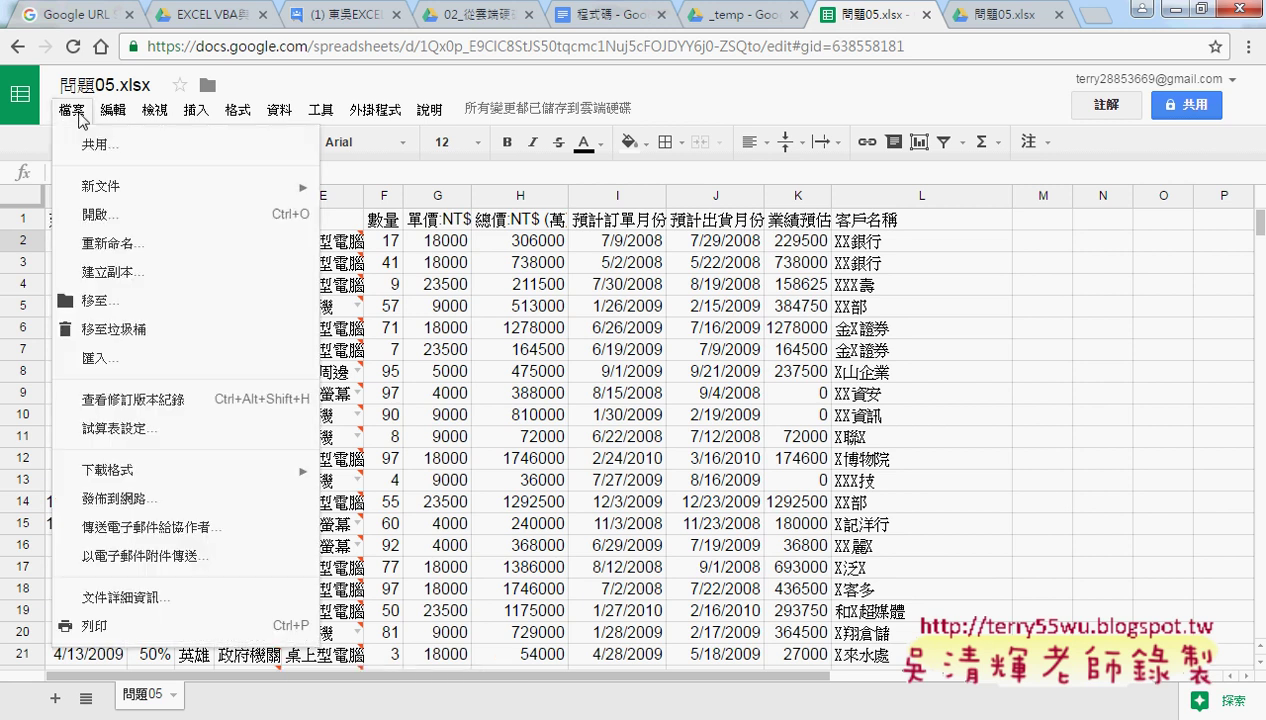
pyautogui.click(152, 509)
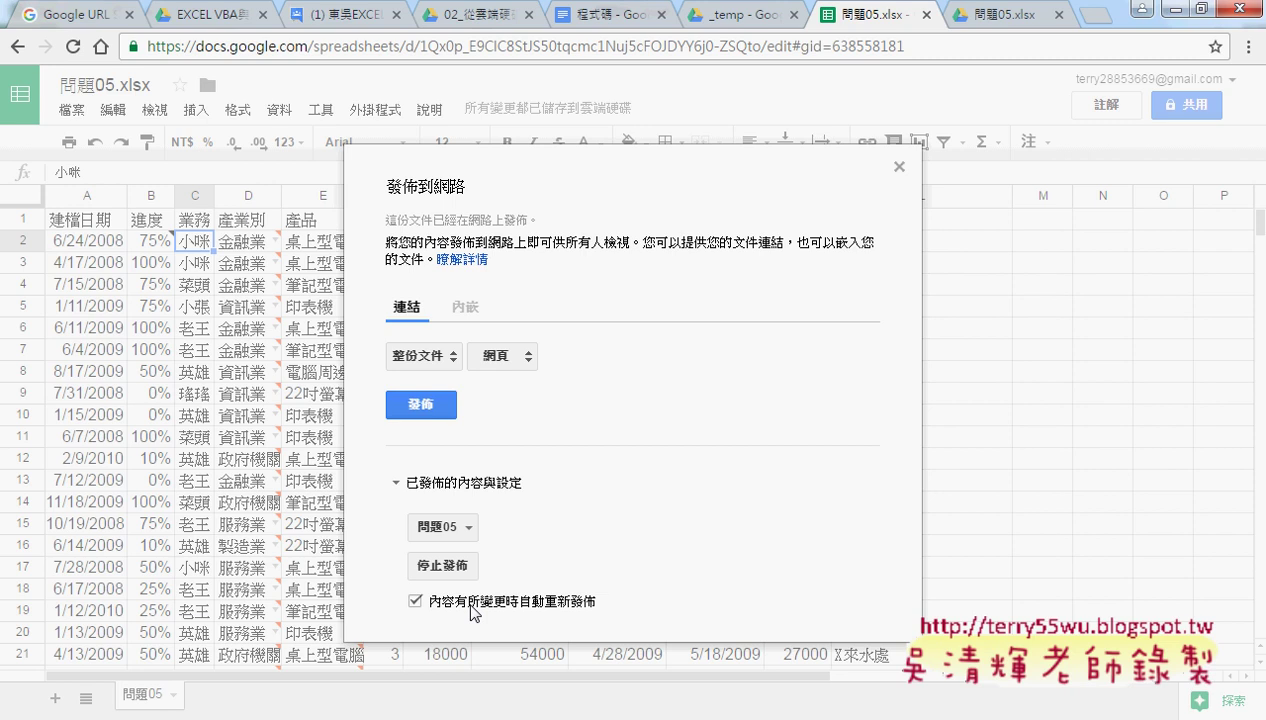
# Uncheck 內容有所變更時自動重新發佈 and close the 發佈到網路 dialog
pyautogui.click(414, 601)
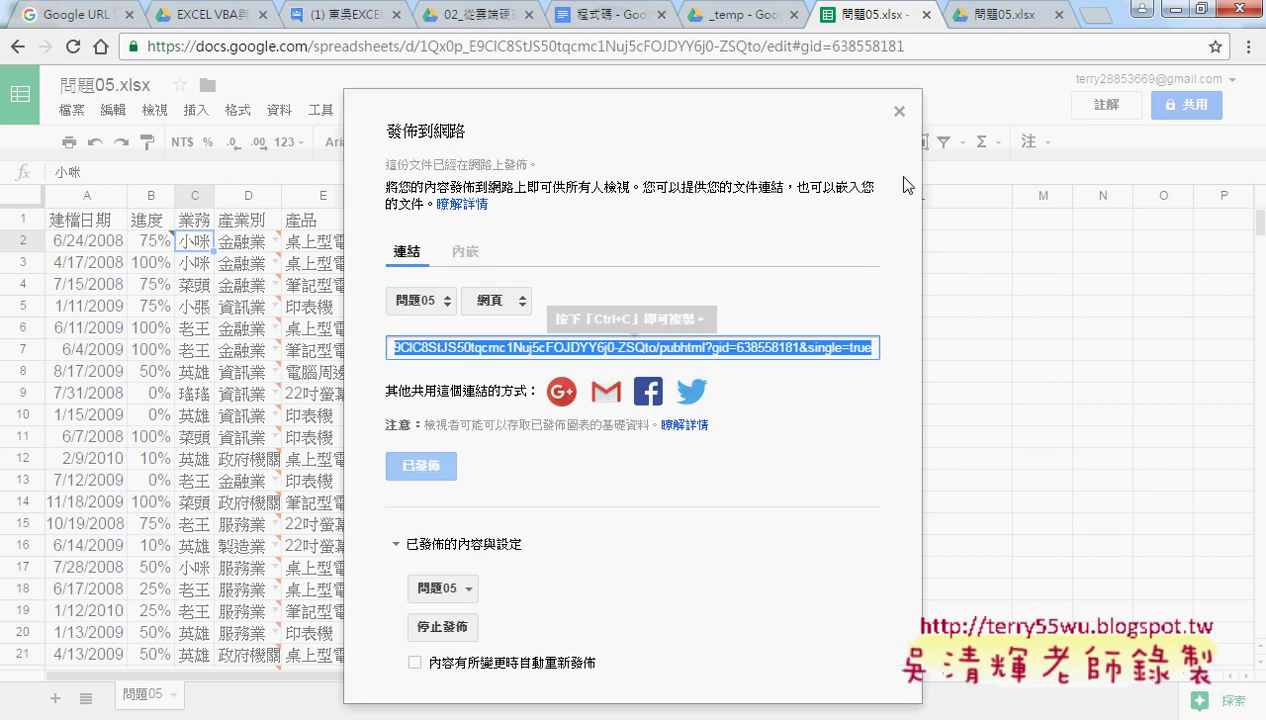
pyautogui.click(899, 111)
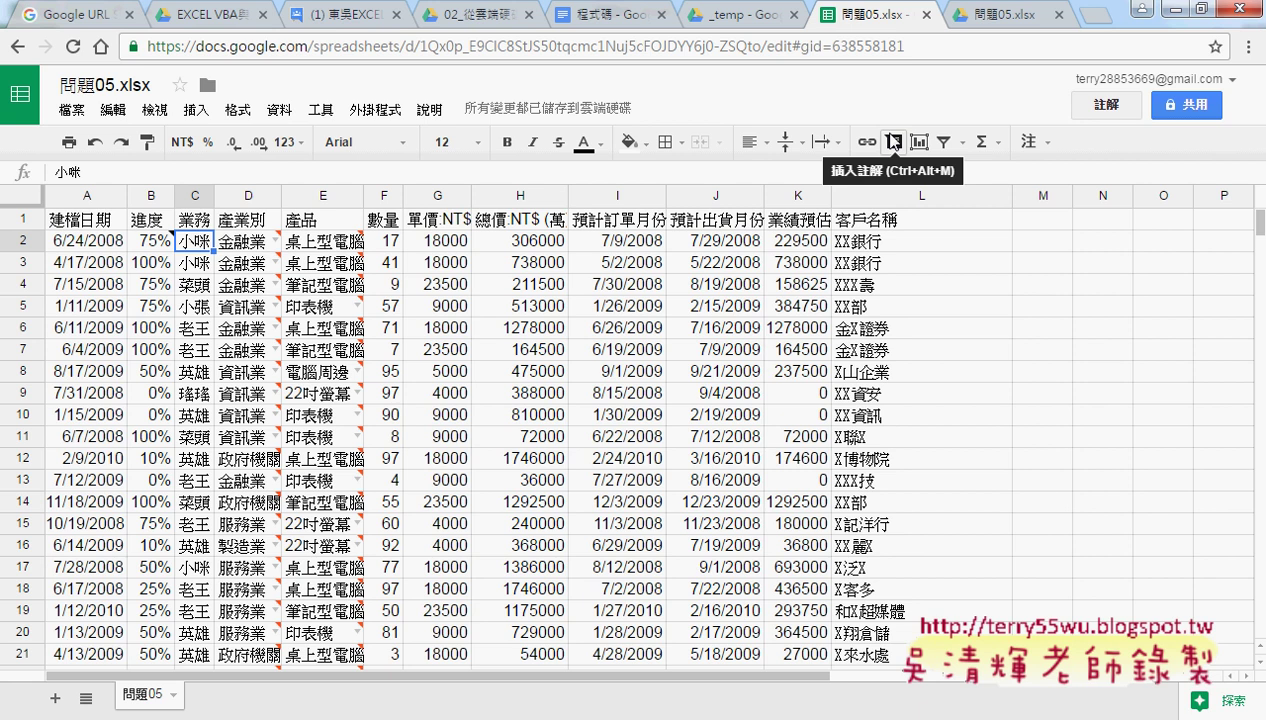
# Close the spreadsheet tab to bring up the published 問題05 web page
pyautogui.click(928, 14)
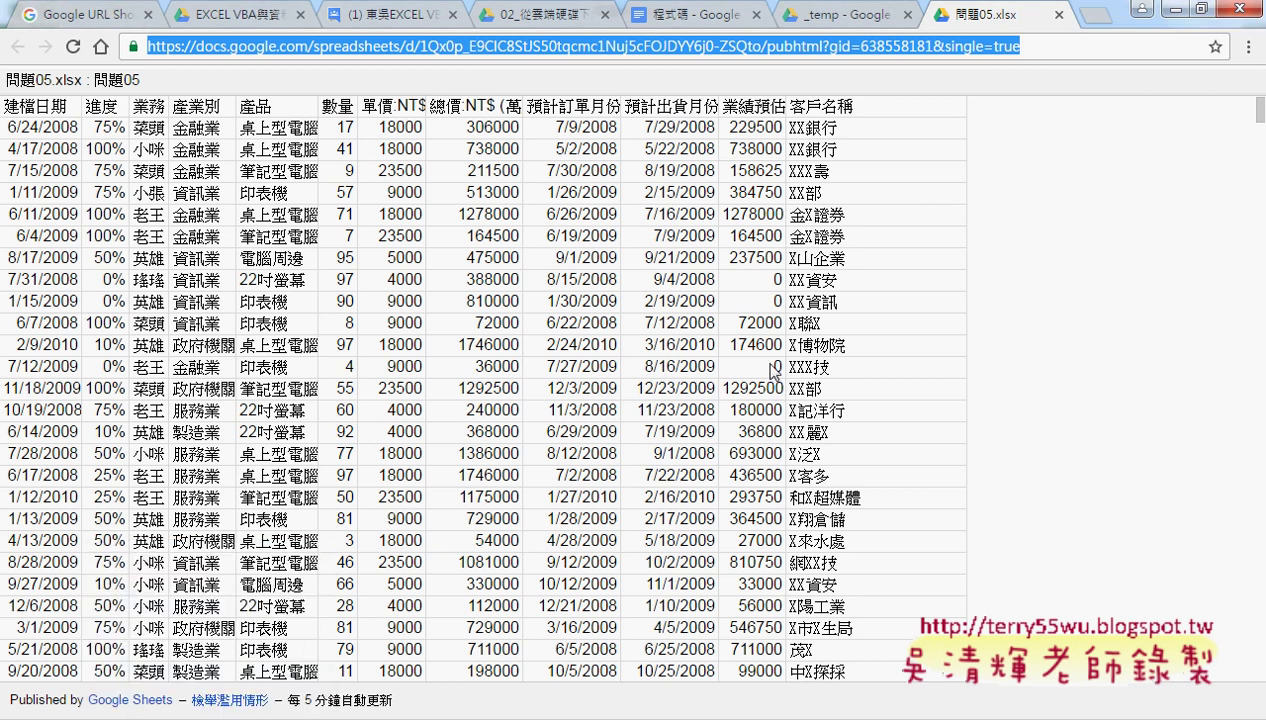
# Close the published page, go up to 問題06 in Drive, and open the 03_下載網路資料 folder
pyautogui.click(1057, 15)
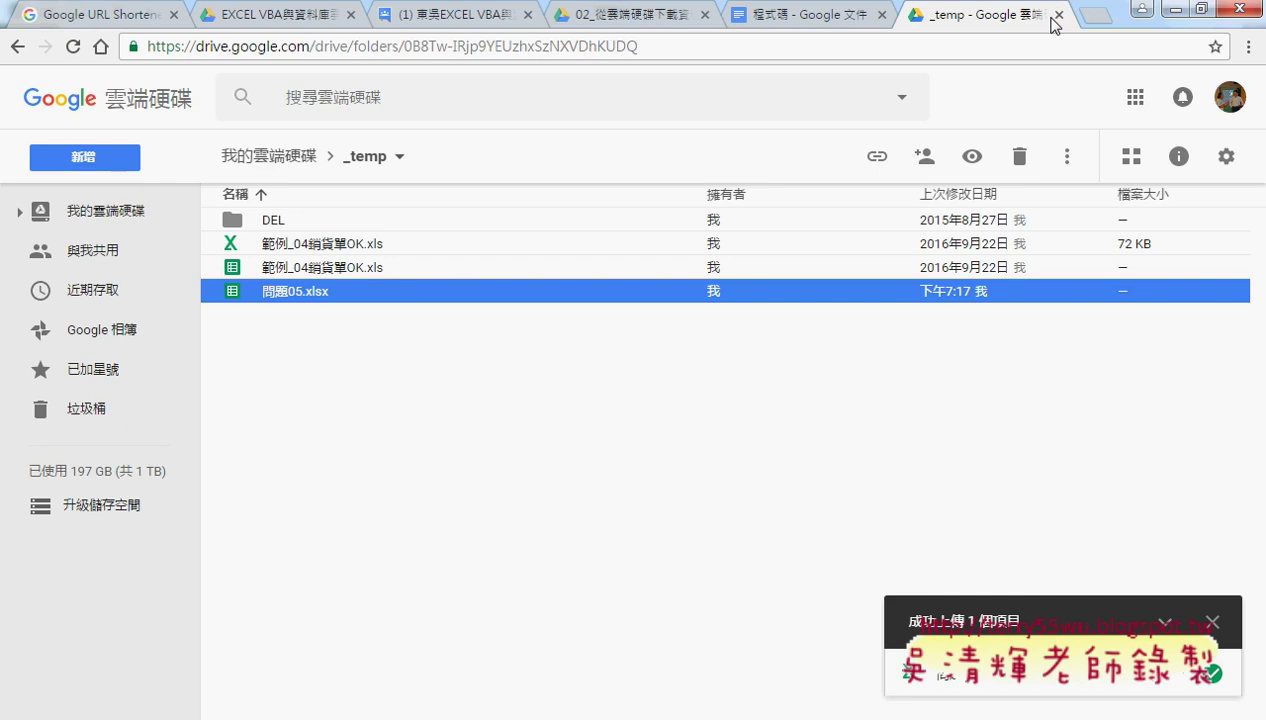
pyautogui.click(800, 16)
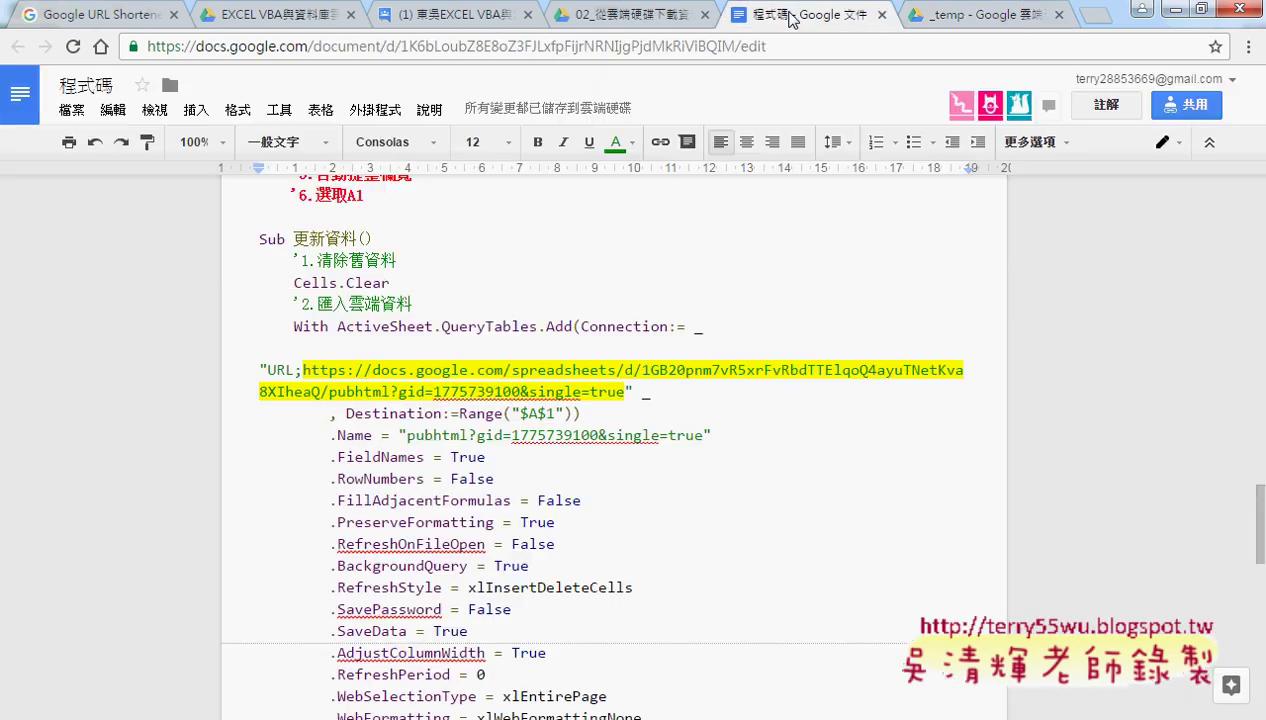
pyautogui.click(630, 18)
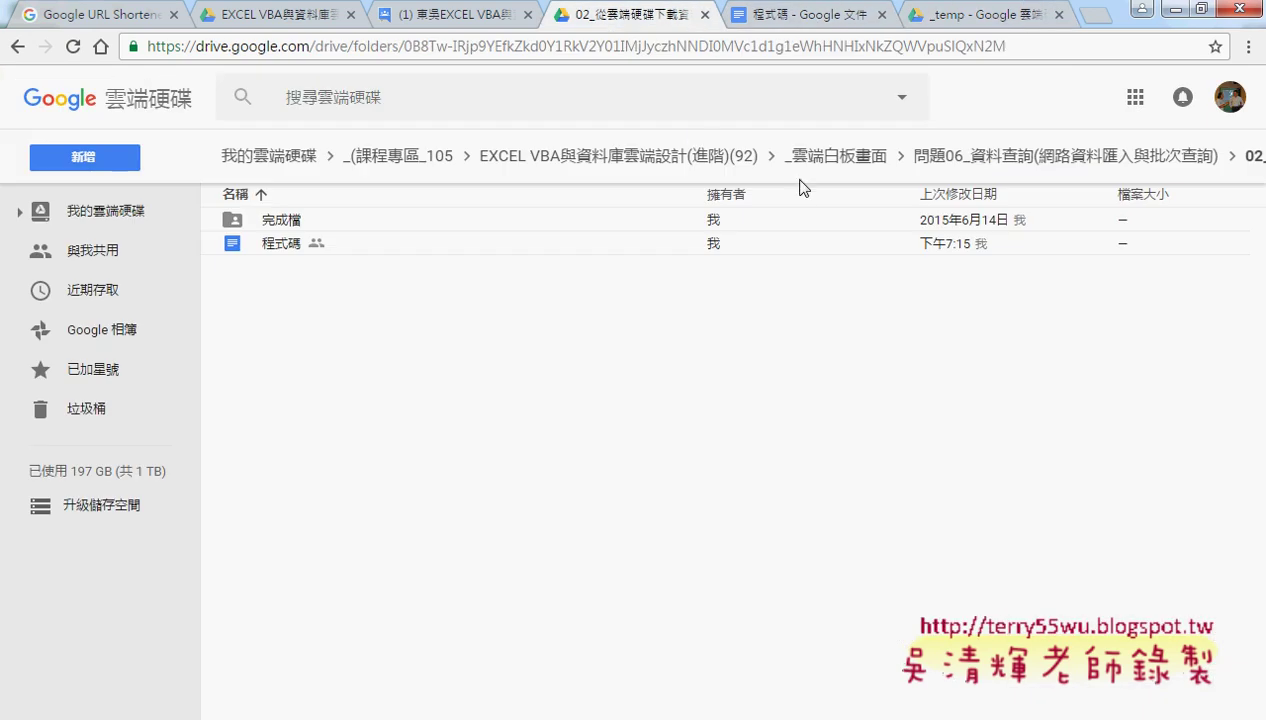
pyautogui.click(1040, 160)
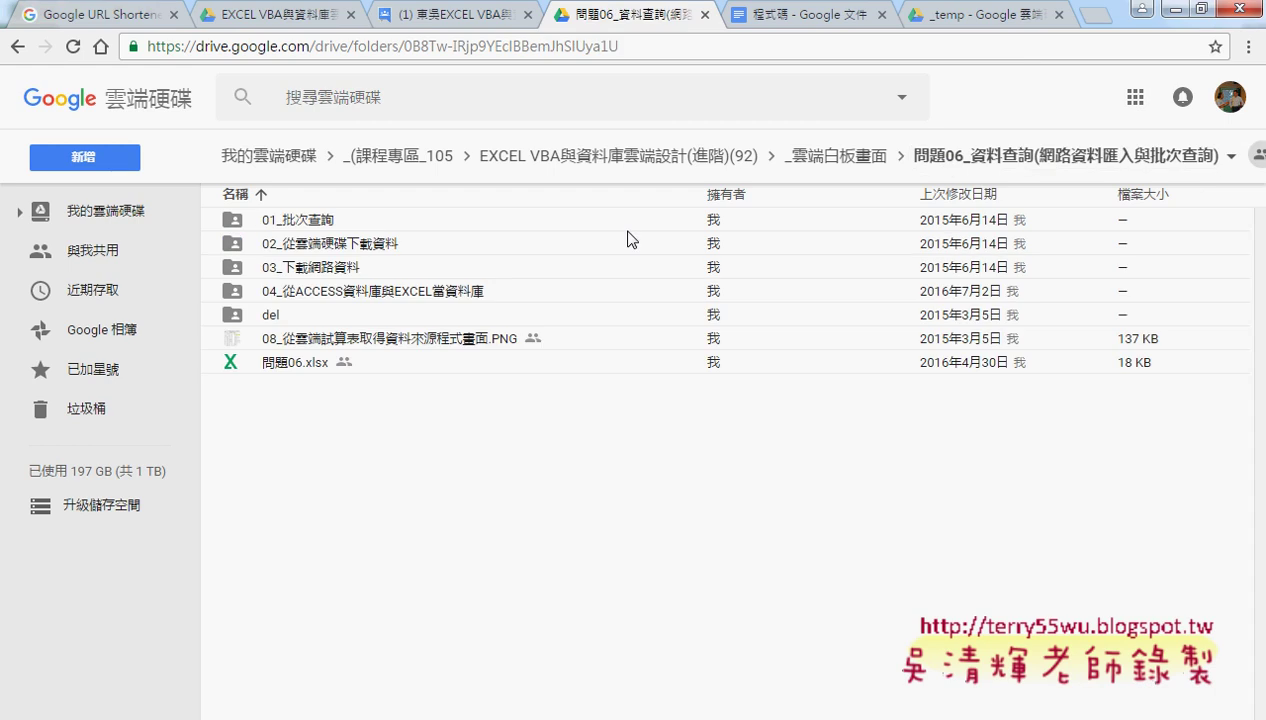
pyautogui.doubleClick(360, 268)
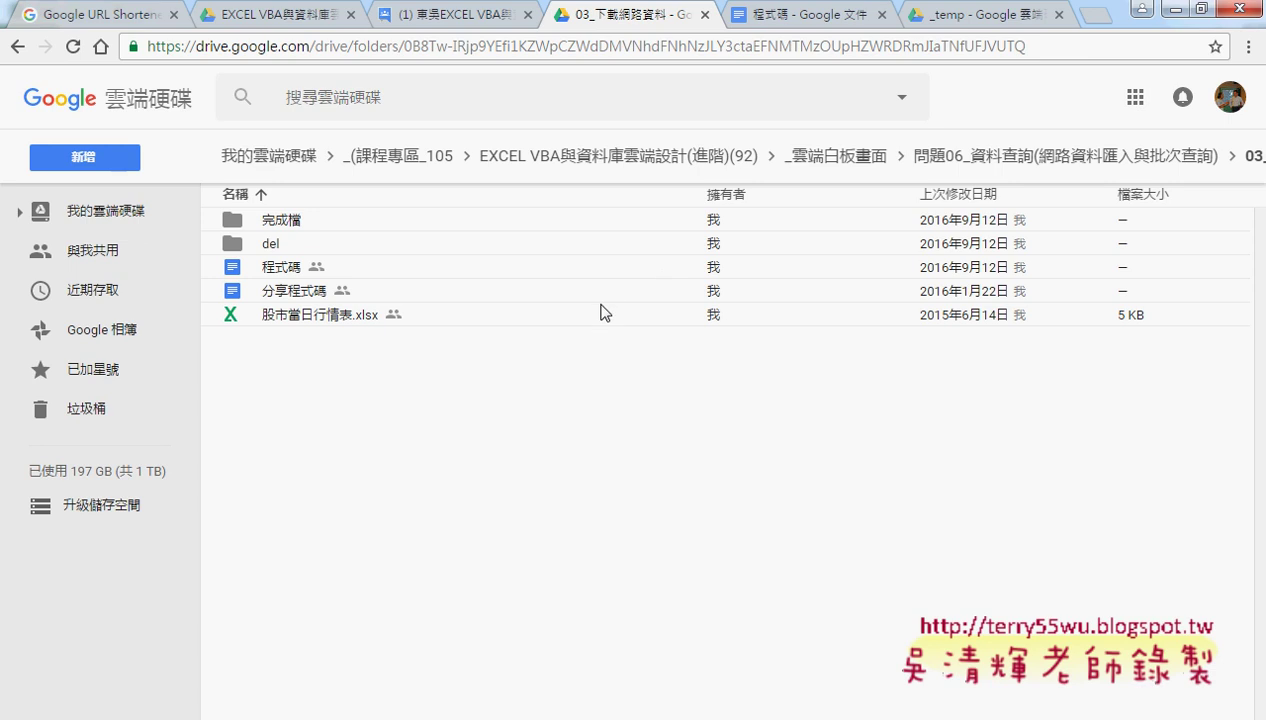
pyautogui.click(333, 314)
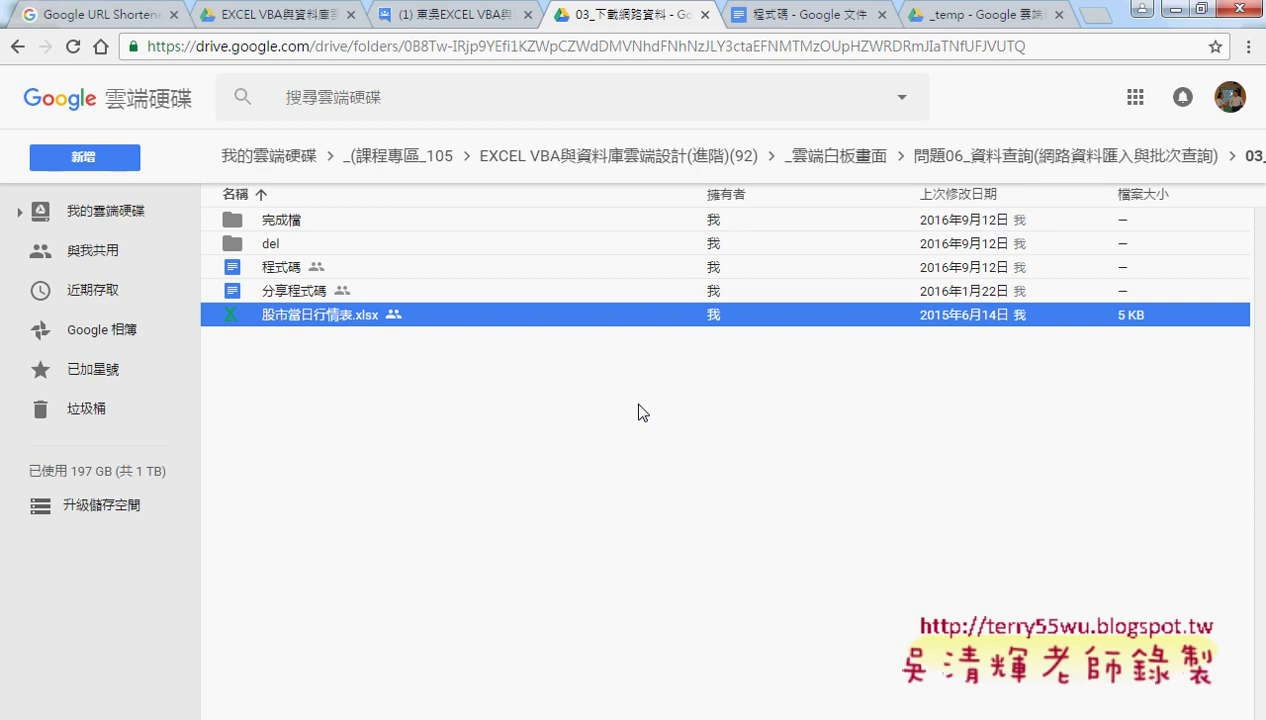
# Open the 程式碼 Google Doc and scroll through its 下載股市資料 notes and screenshots
pyautogui.click(306, 272)
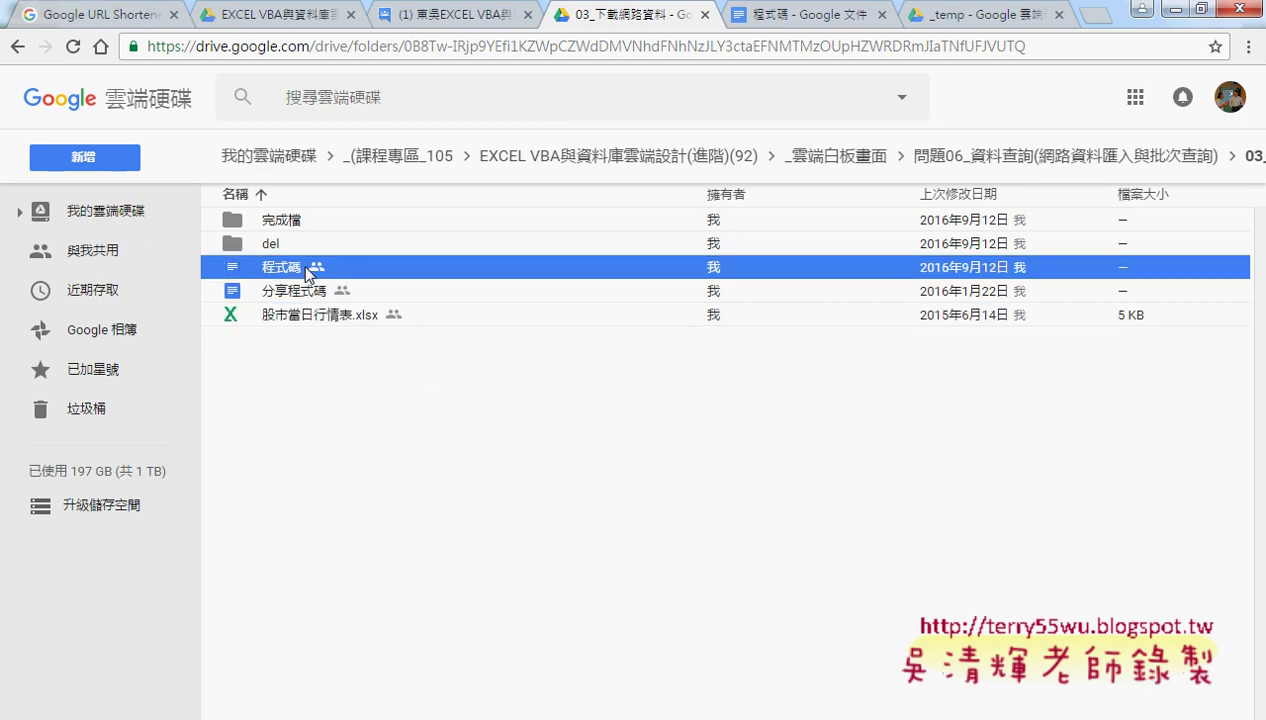
pyautogui.doubleClick(306, 272)
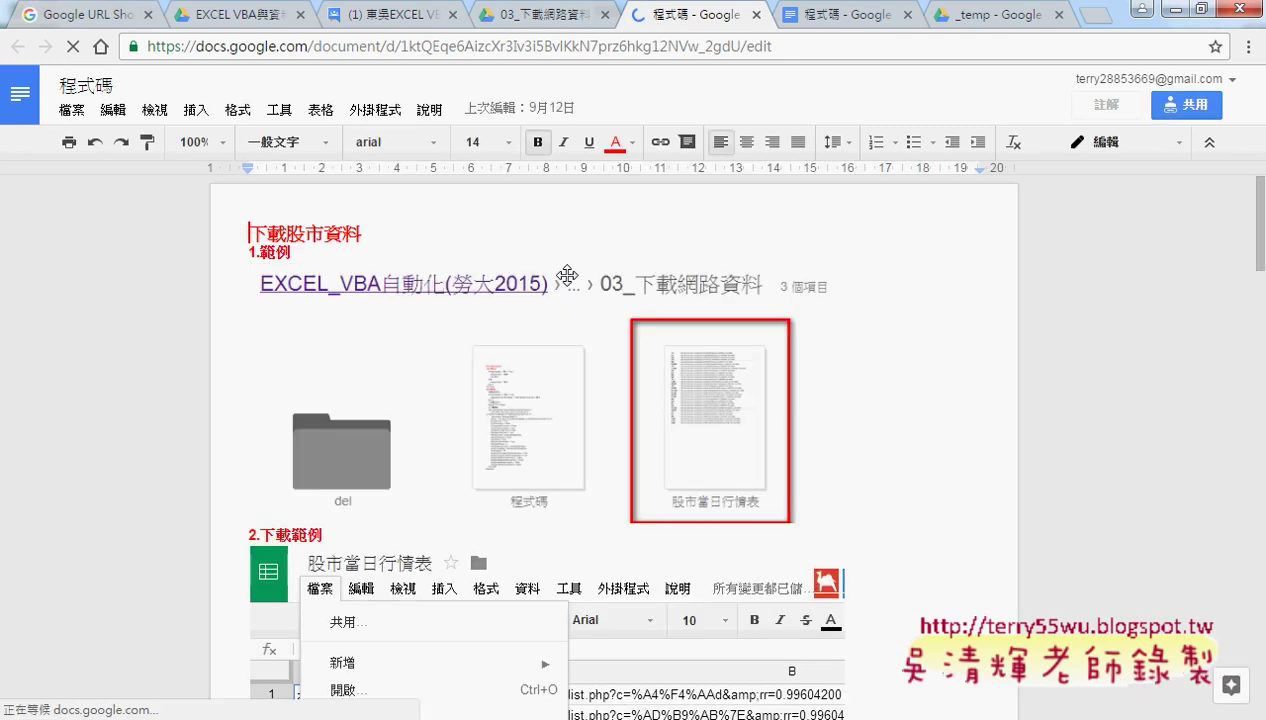
pyautogui.scroll(-1, 827, 380)
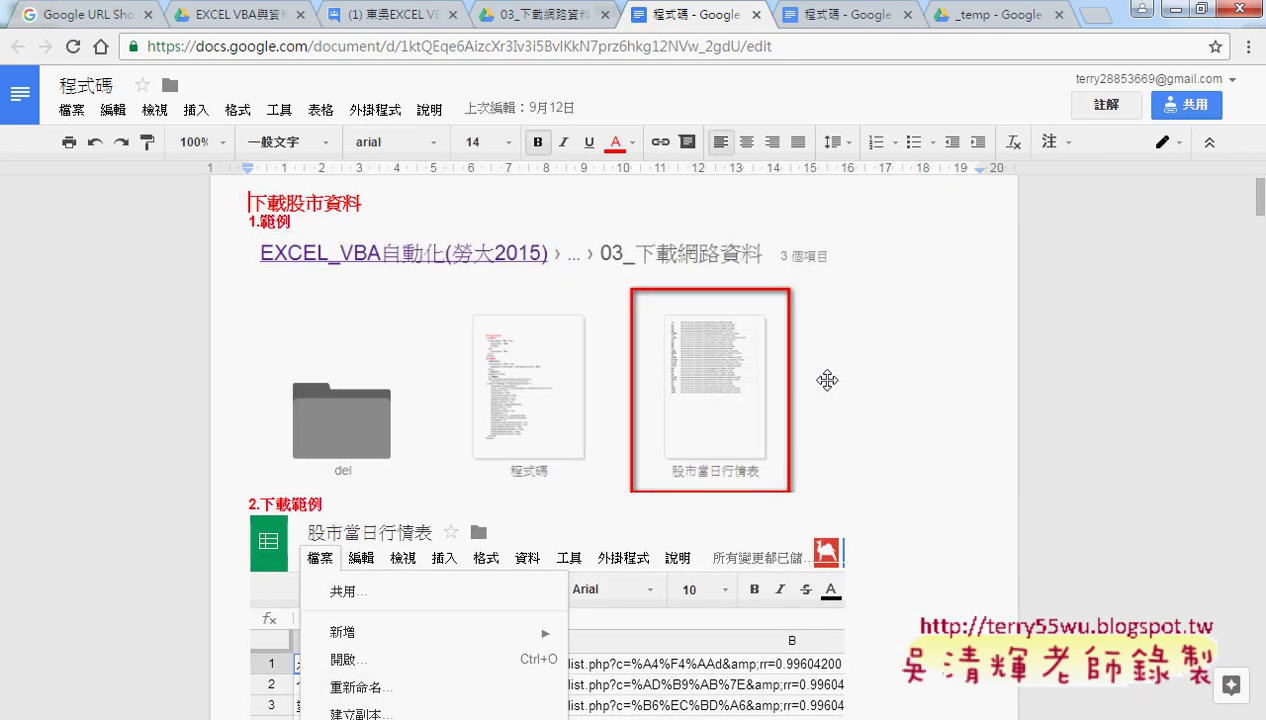
pyautogui.scroll(-3, 827, 380)
pyautogui.scroll(-2, 827, 380)
pyautogui.scroll(-2, 827, 380)
pyautogui.scroll(-2, 827, 380)
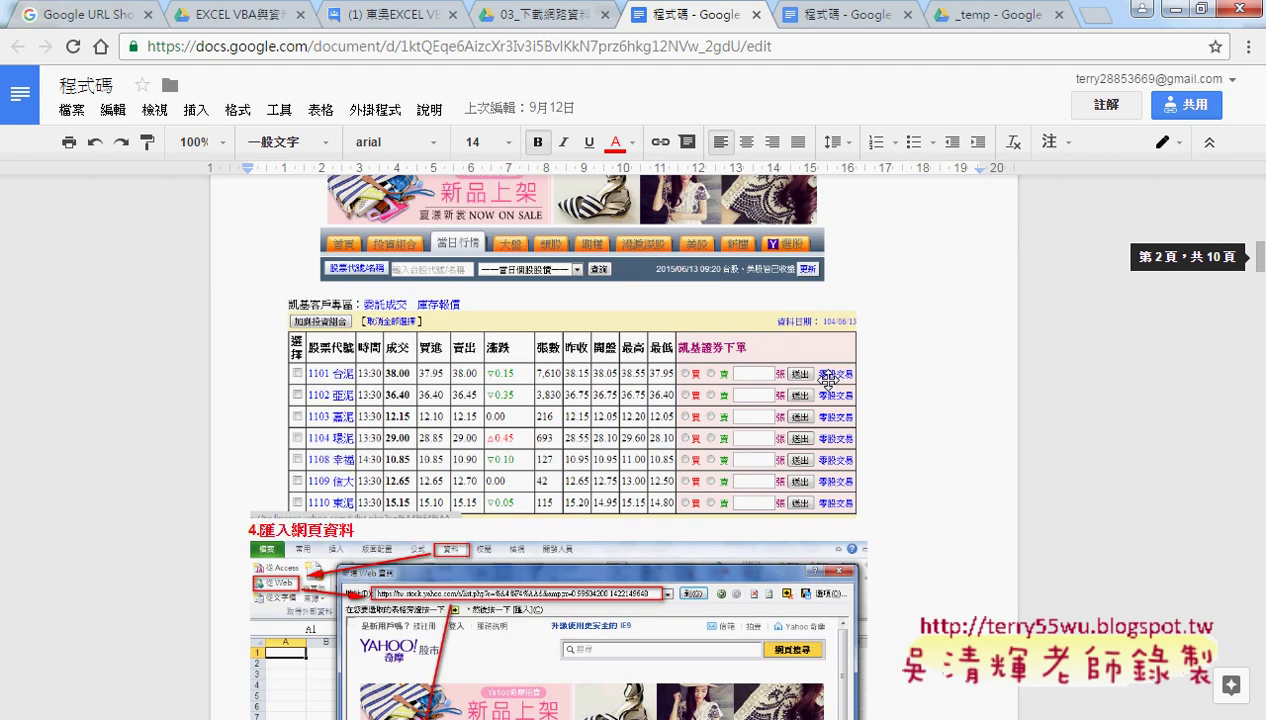
pyautogui.scroll(1, 827, 380)
pyautogui.scroll(3, 827, 380)
pyautogui.scroll(1, 827, 380)
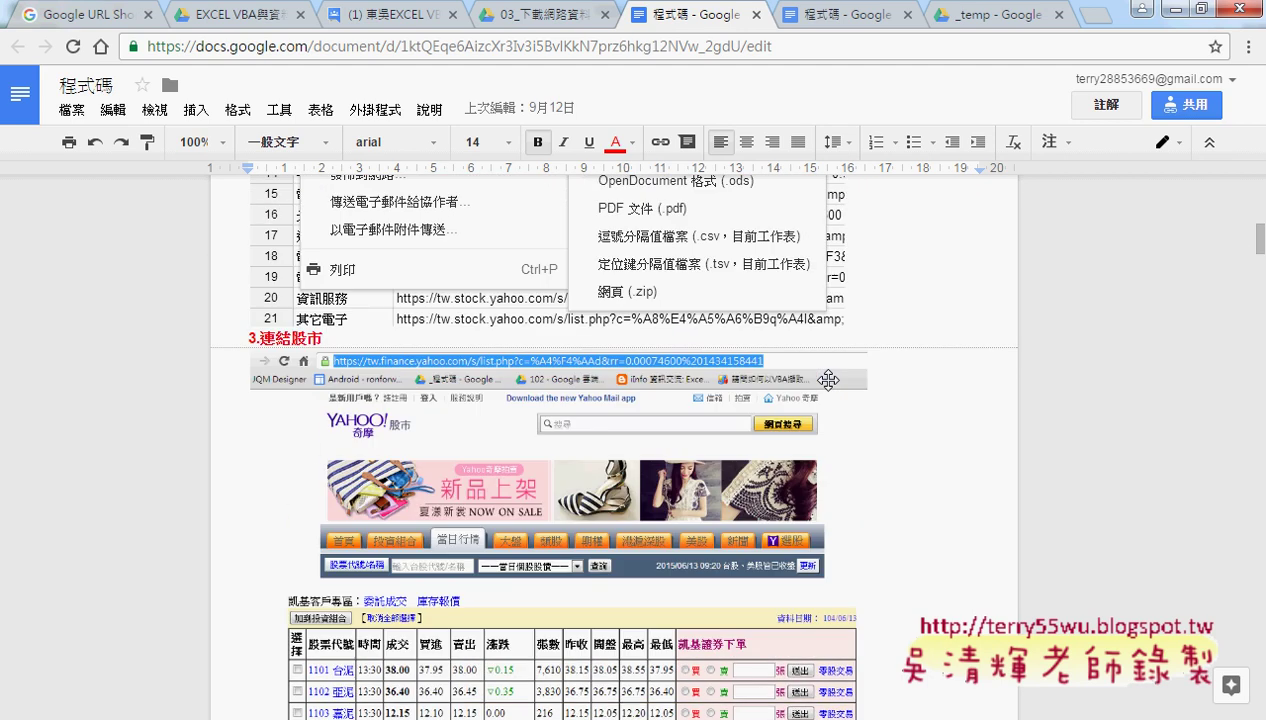